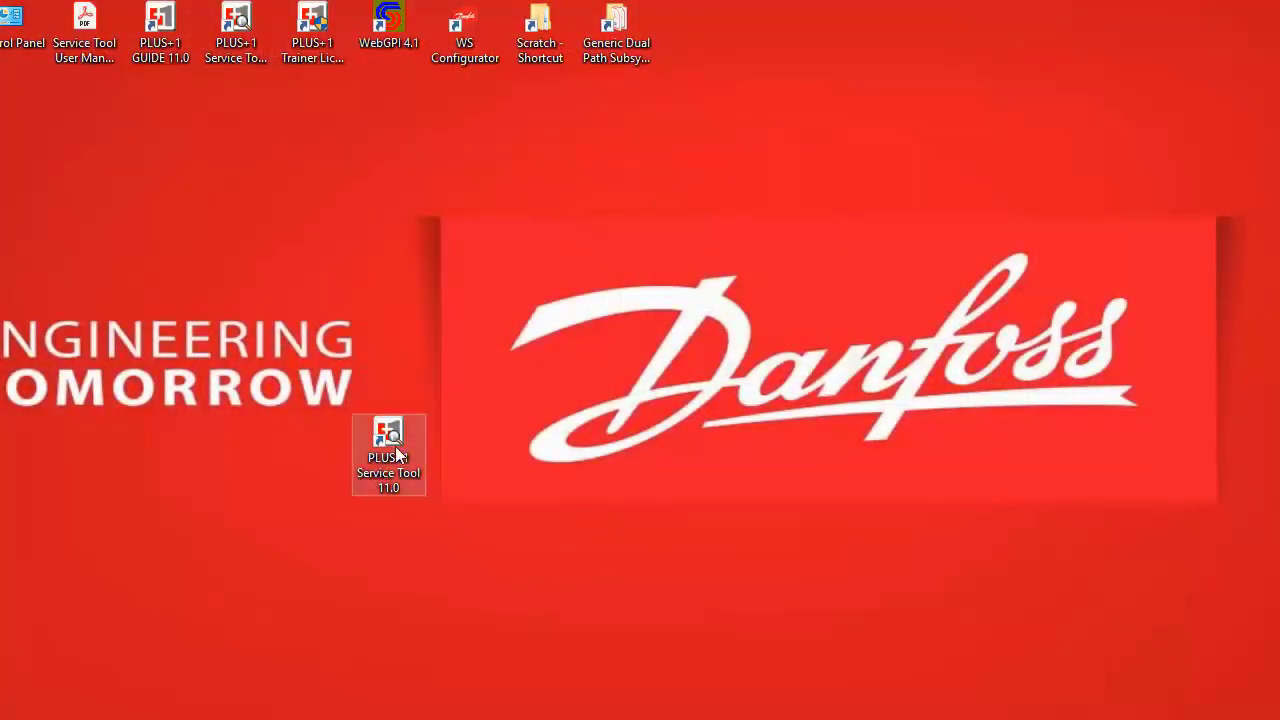
# Launch PLUS+1 Service Tool from the desktop, from PLUS+1 GUIDE, and through BASIC SERVICE TOOL.lhx in the project folder.
pyautogui.doubleClick(394, 430)
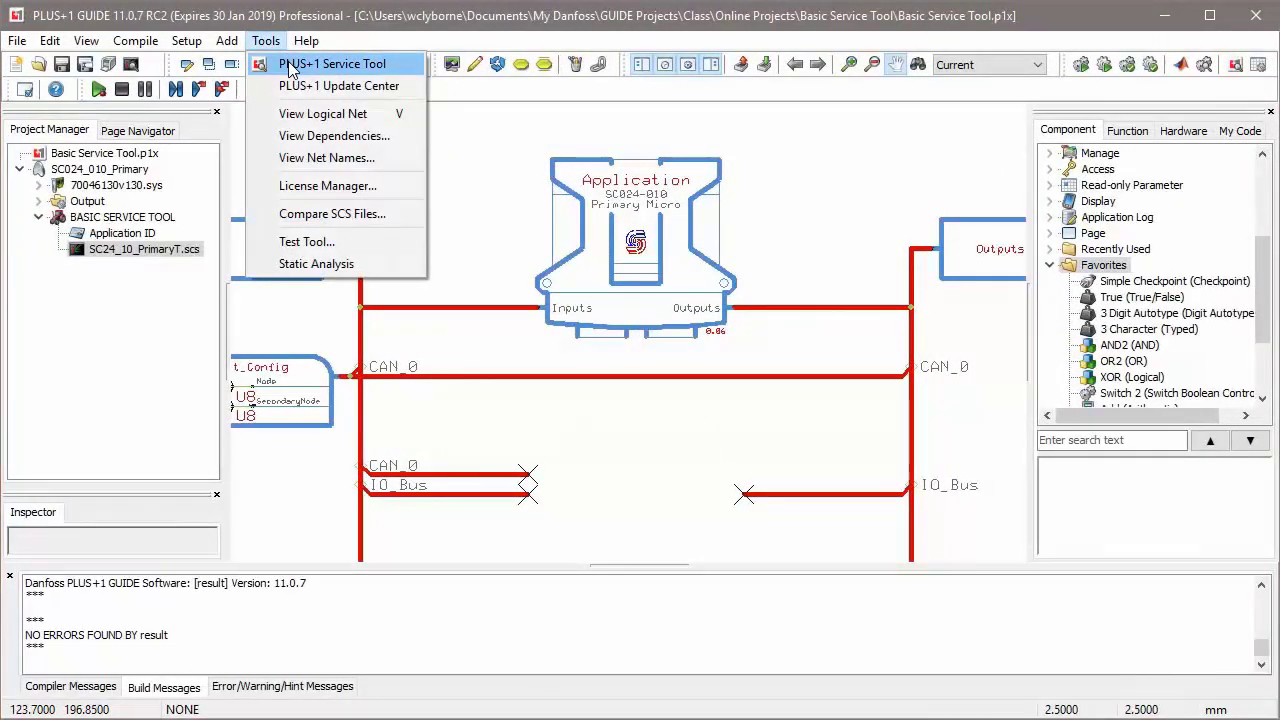
pyautogui.click(291, 66)
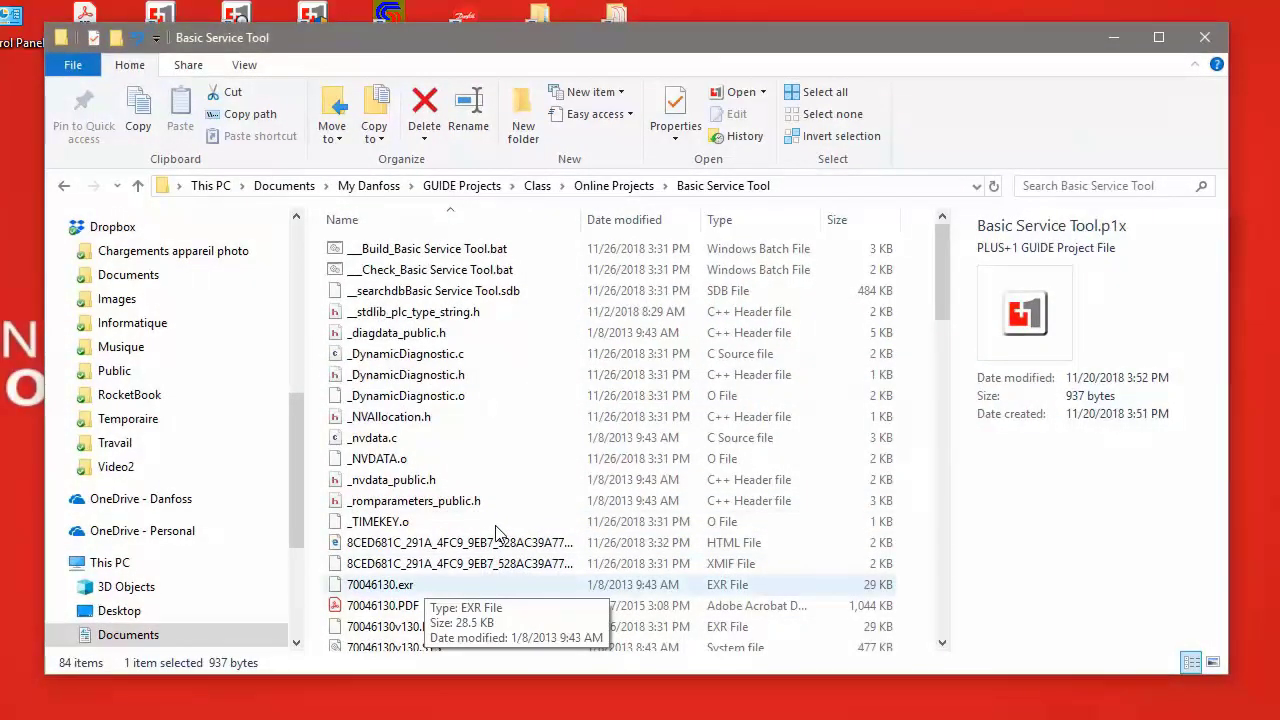
pyautogui.scroll(-5, 497, 535)
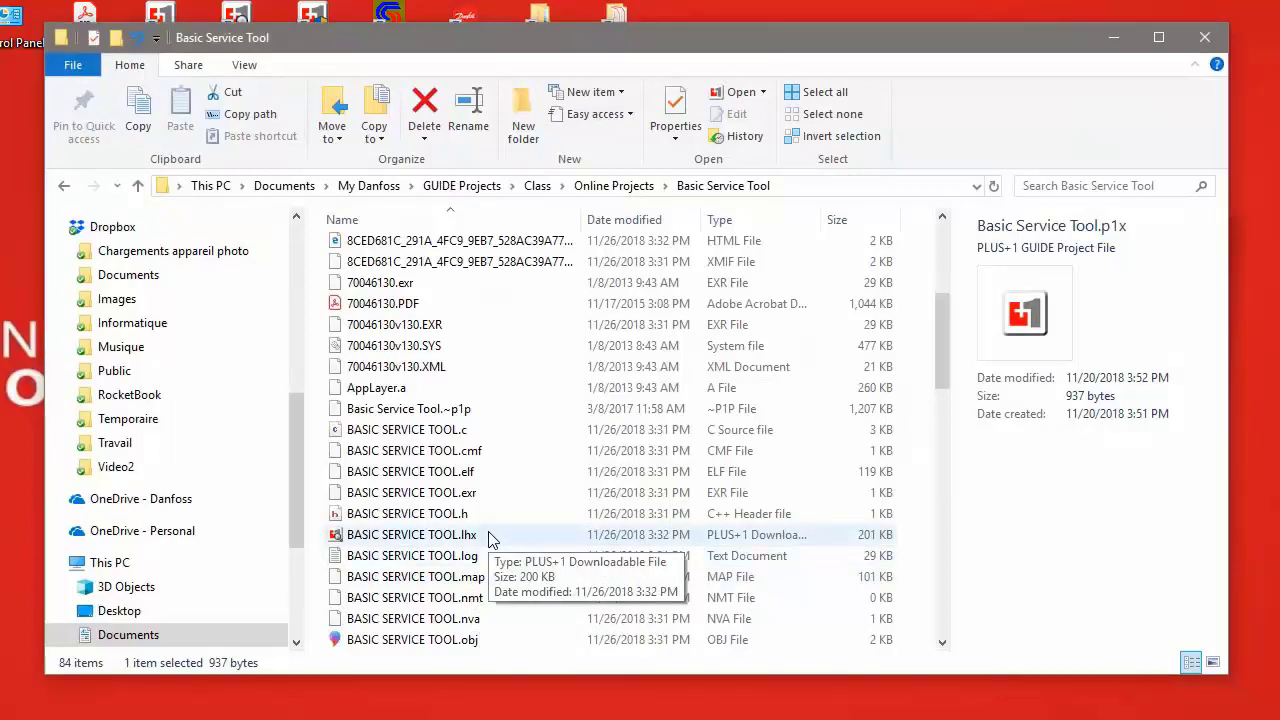
pyautogui.click(490, 538)
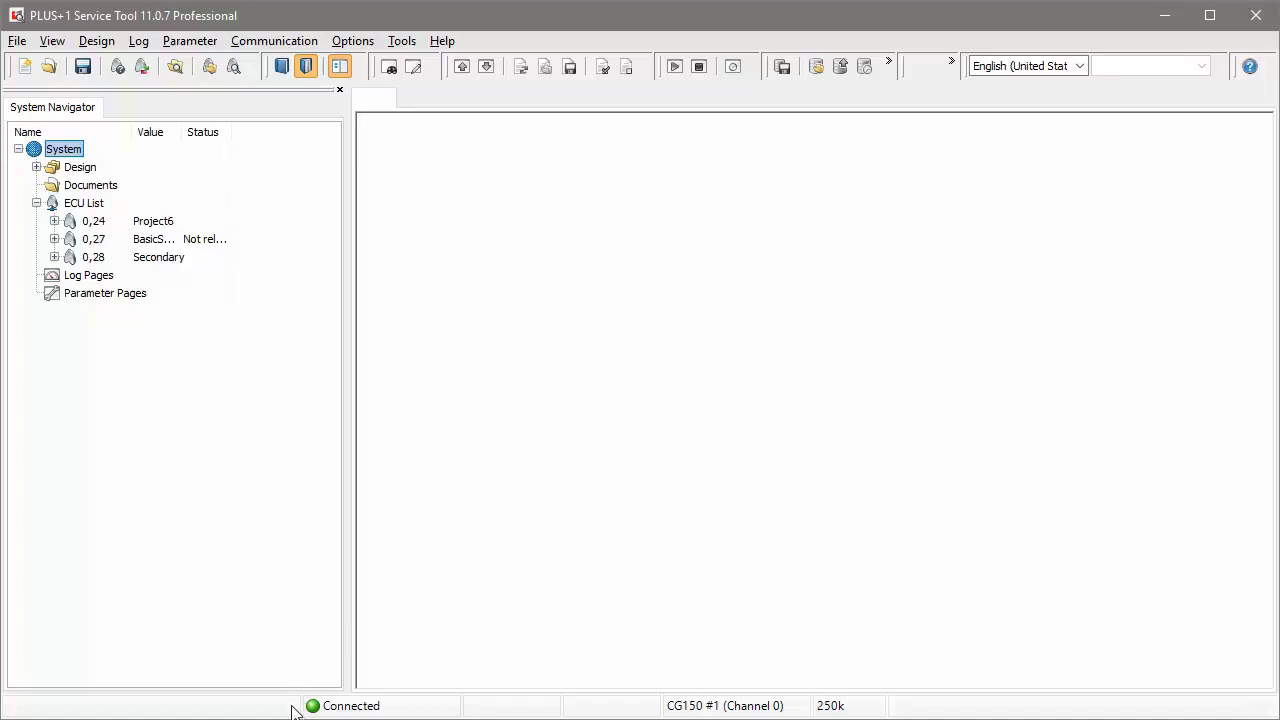
# Switch the communication to offline mode and back to online mode.
pyautogui.click(274, 40)
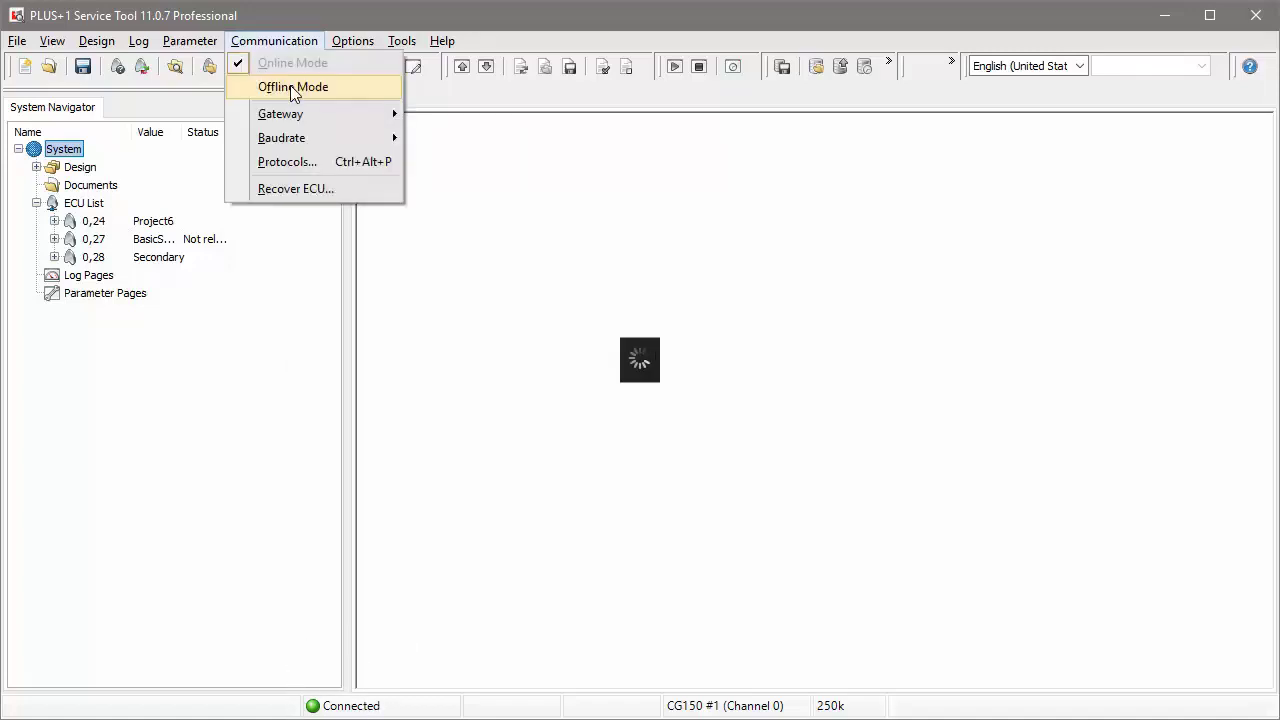
pyautogui.click(289, 89)
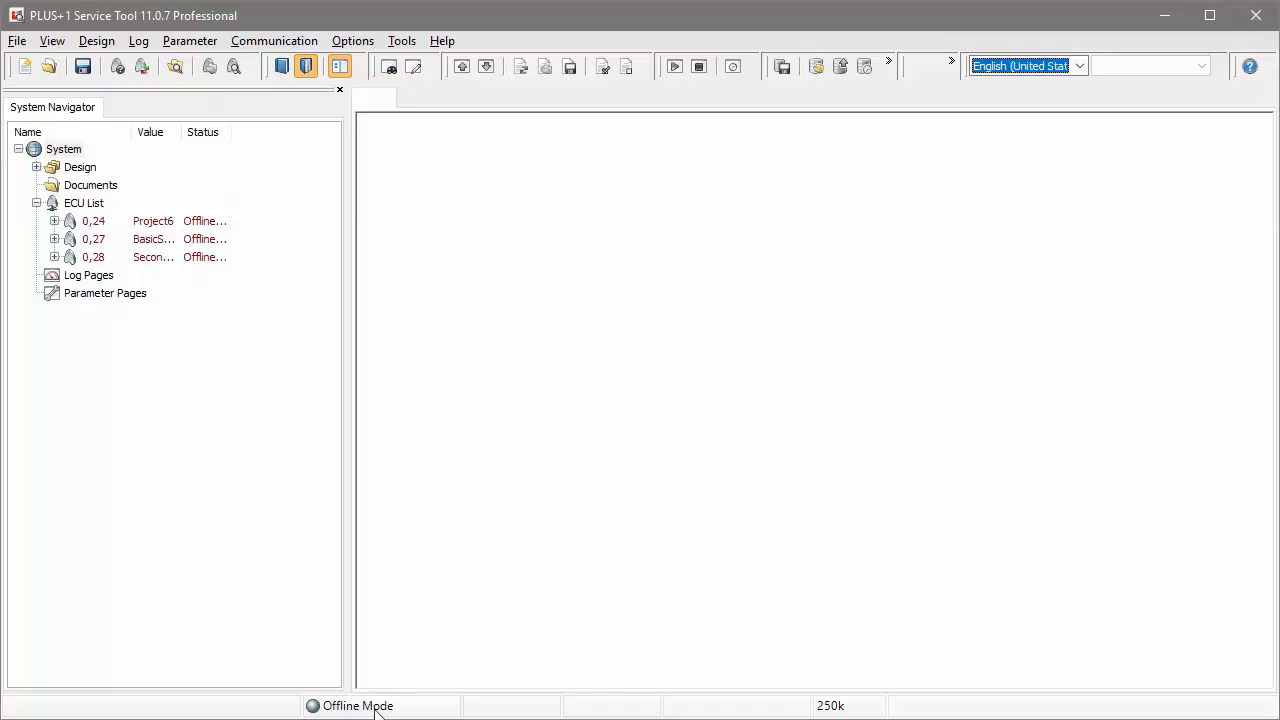
pyautogui.click(274, 40)
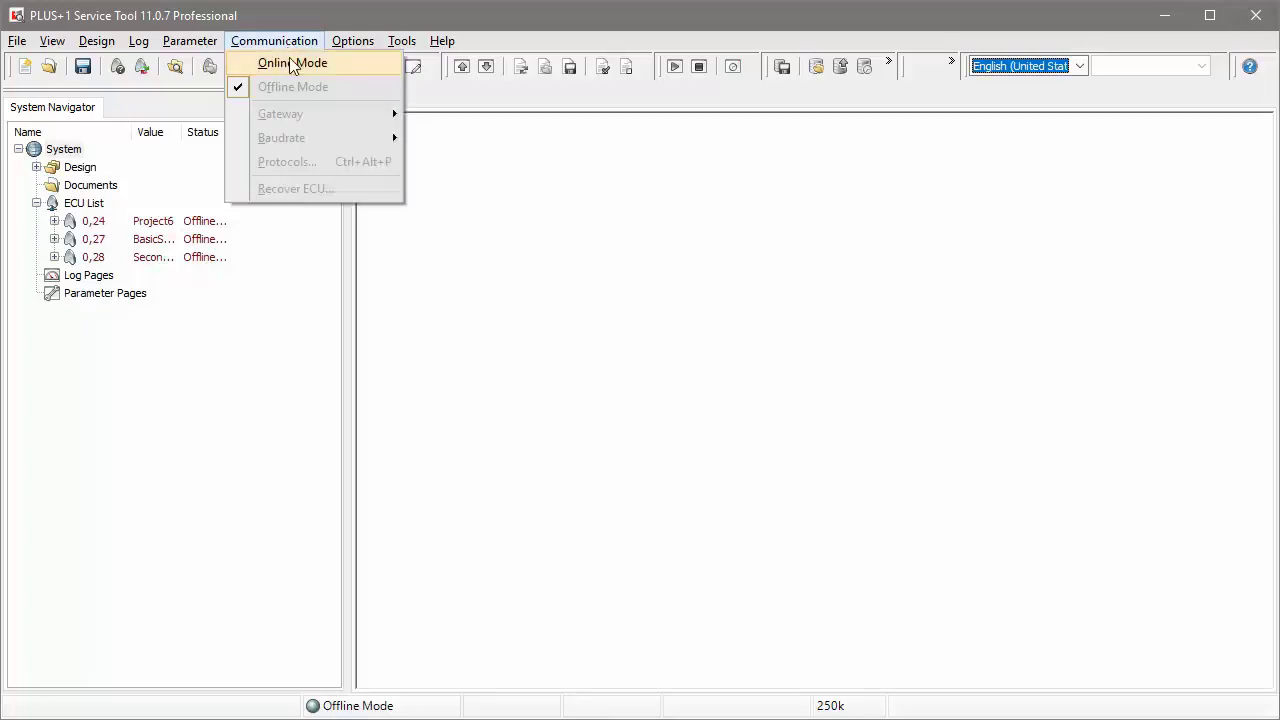
pyautogui.click(289, 62)
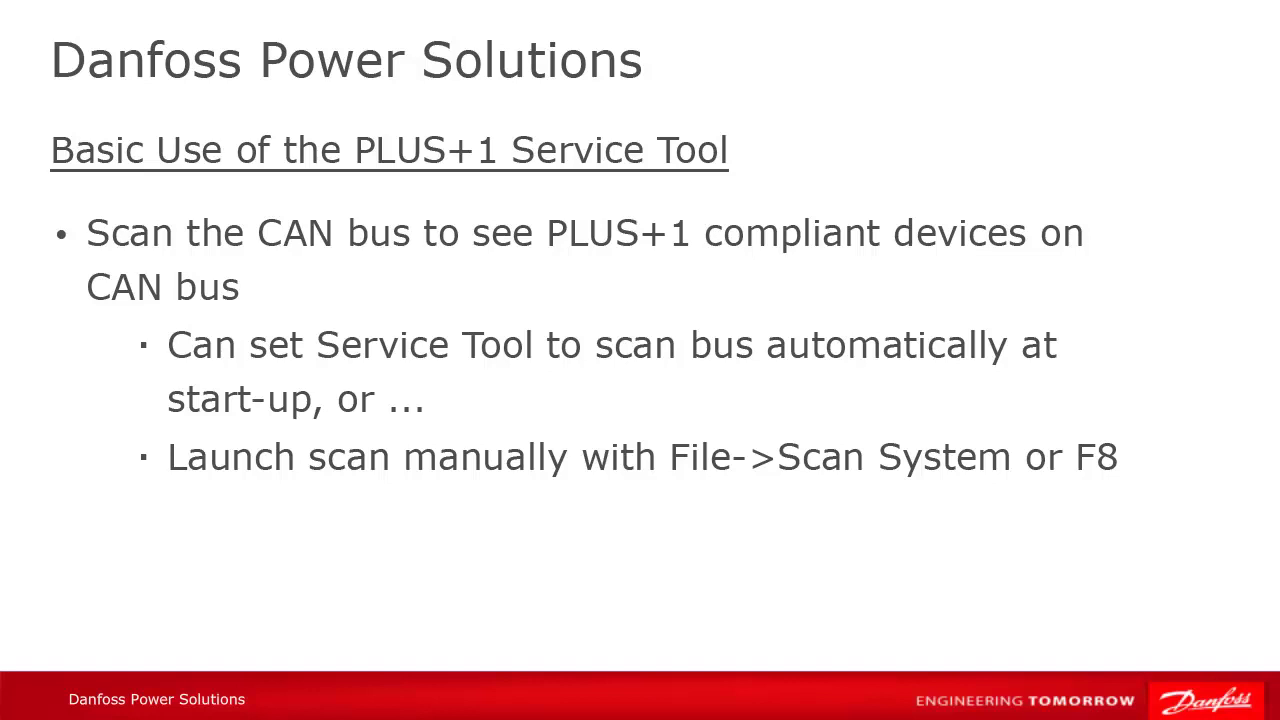
# Scan the system in PLUS+1 Service Tool for compliant devices on the CAN bus.
pyautogui.hotkey('alt', 'Tab')
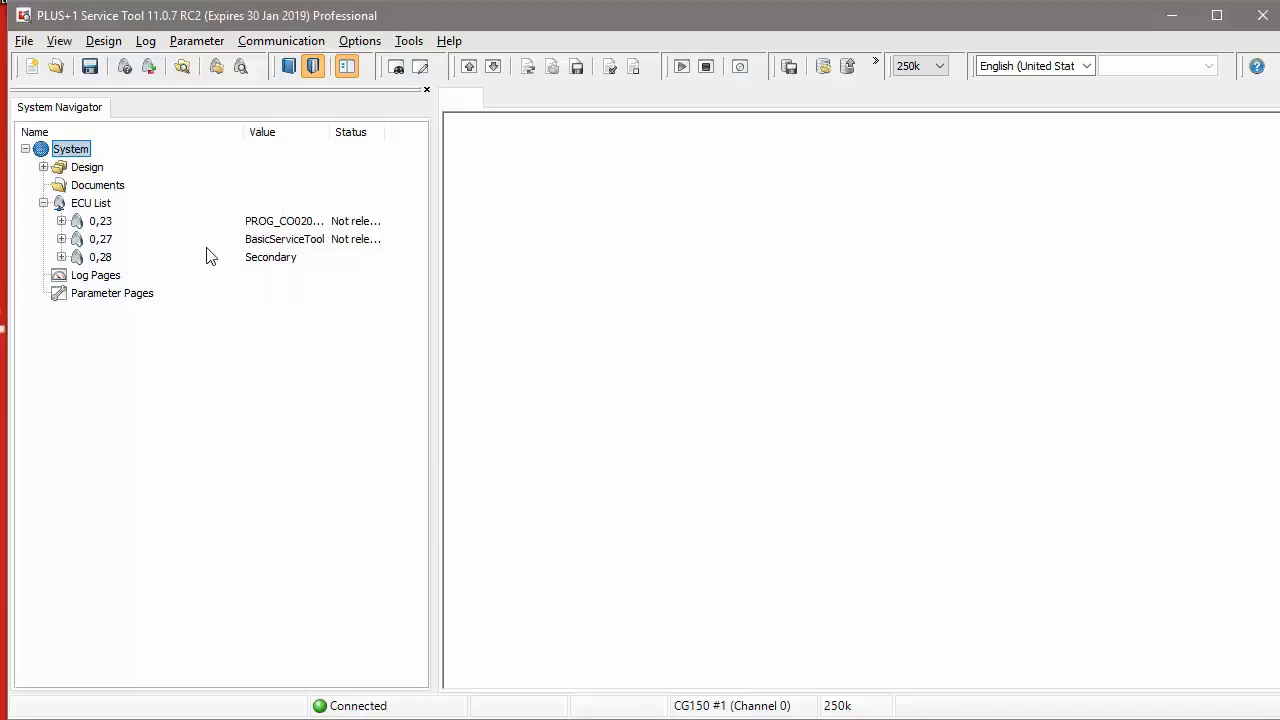
pyautogui.click(23, 41)
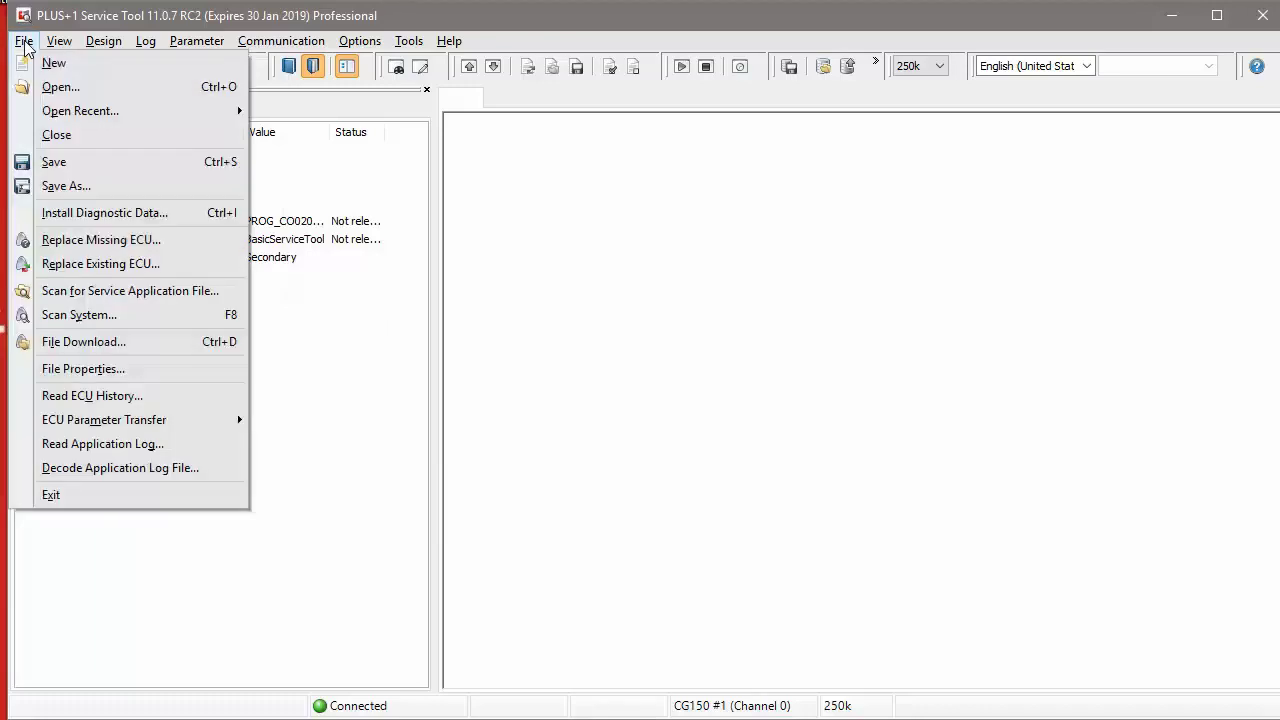
pyautogui.click(165, 326)
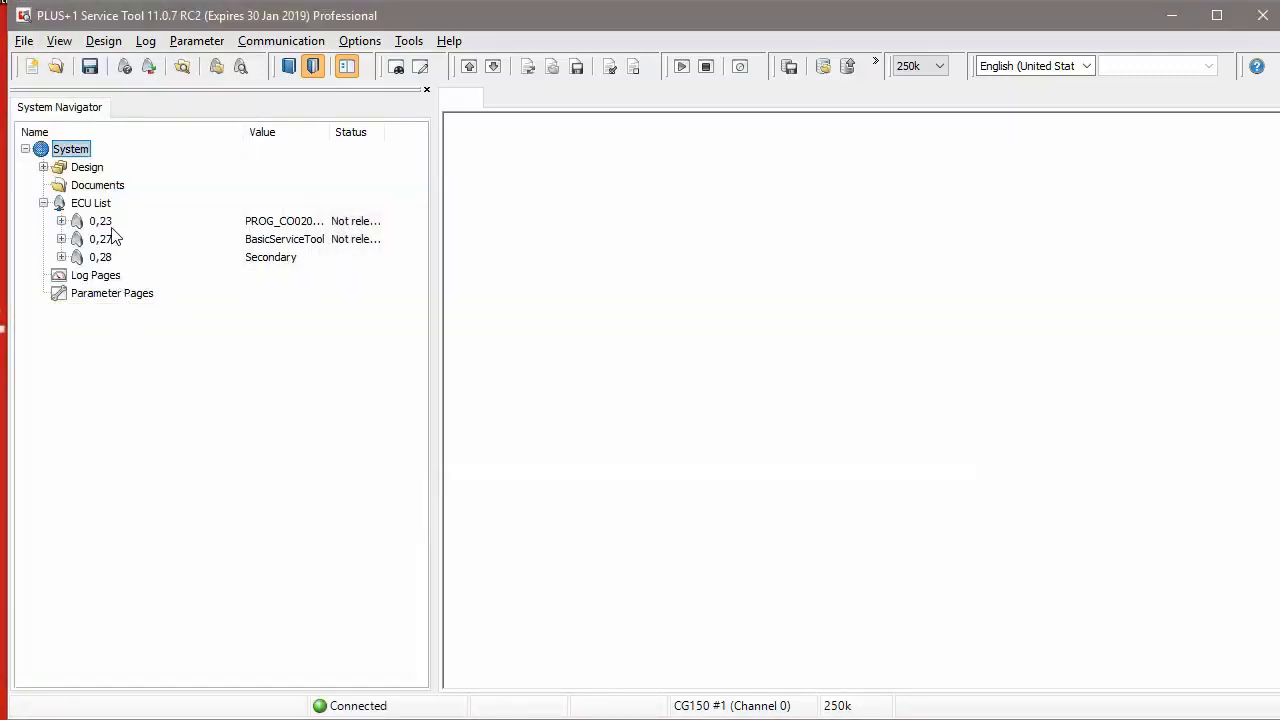
# Examine the hardware, application and diagnostic data details of ECU 0,27.
pyautogui.click(61, 239)
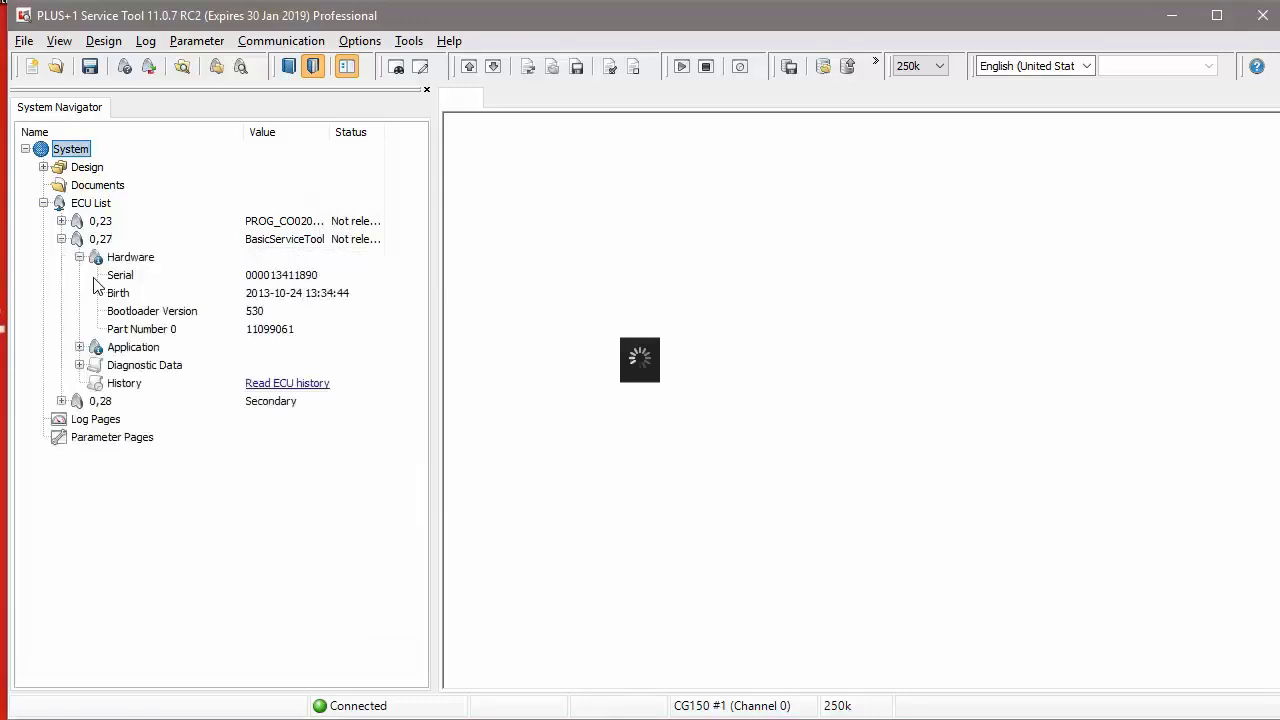
pyautogui.click(79, 347)
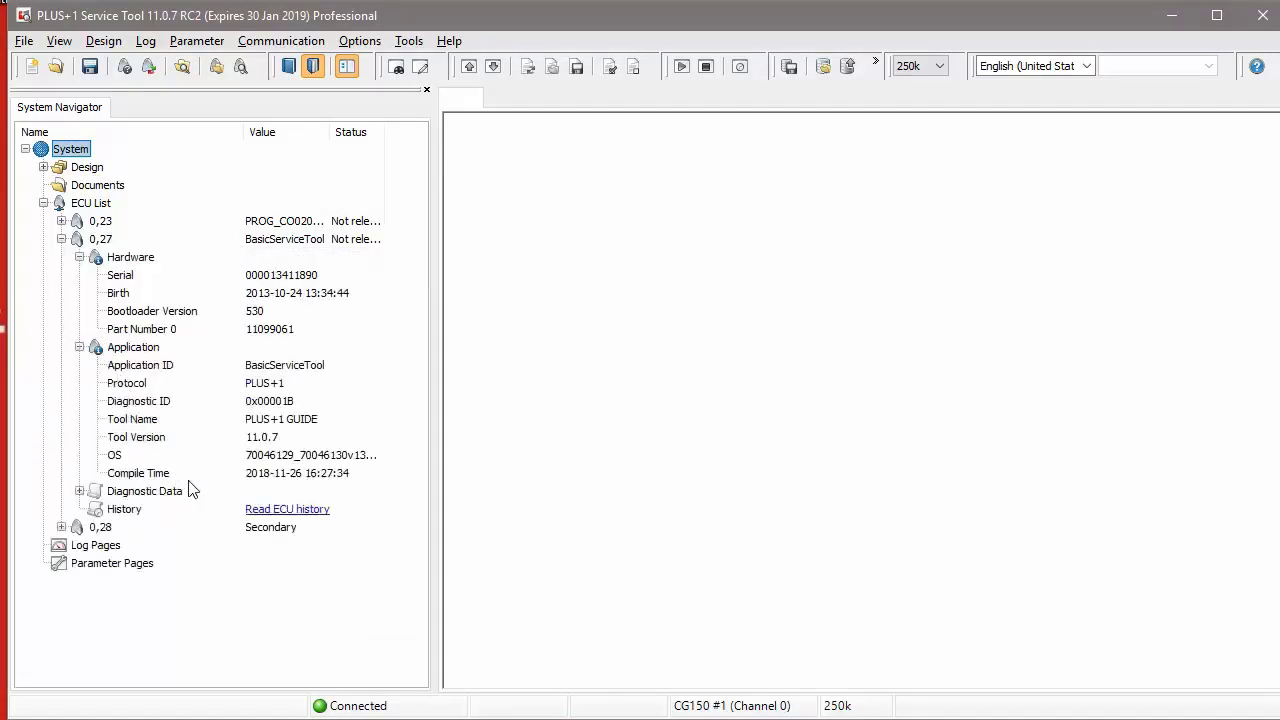
pyautogui.click(79, 491)
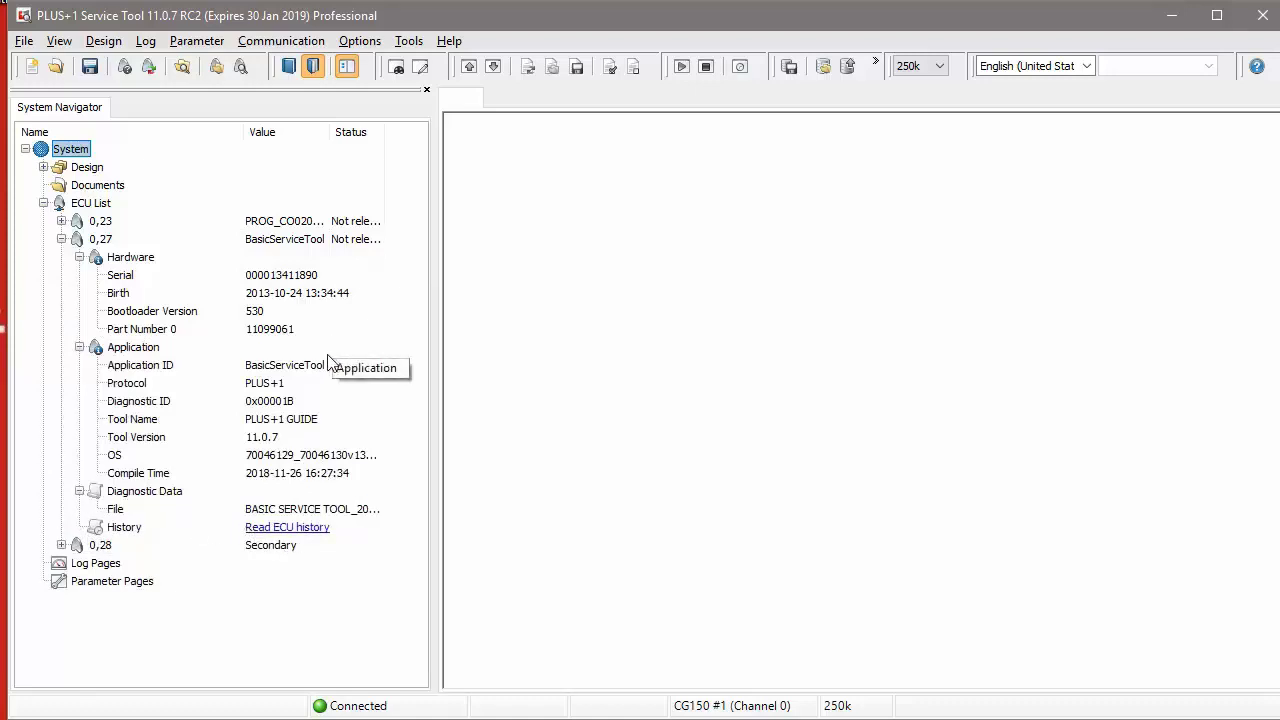
# Copy the ECU list to the clipboard and paste it into a blank Notepad document.
pyautogui.rightClick(101, 210)
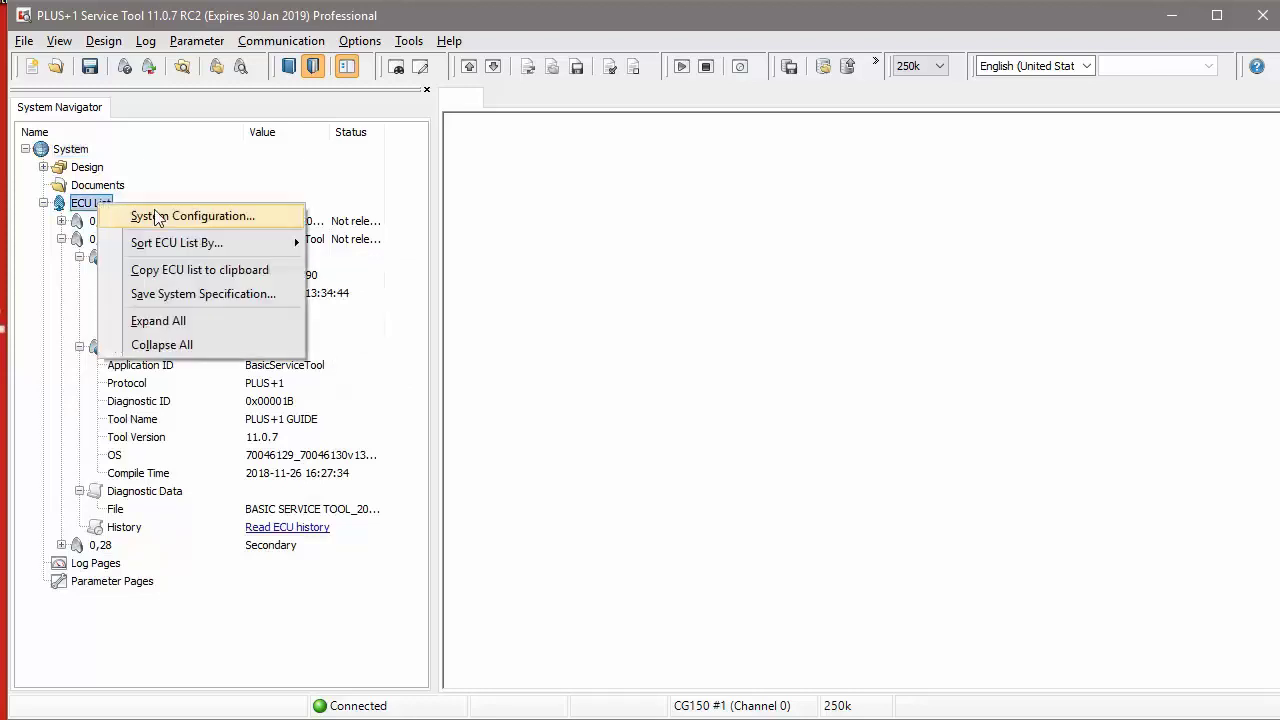
pyautogui.click(194, 270)
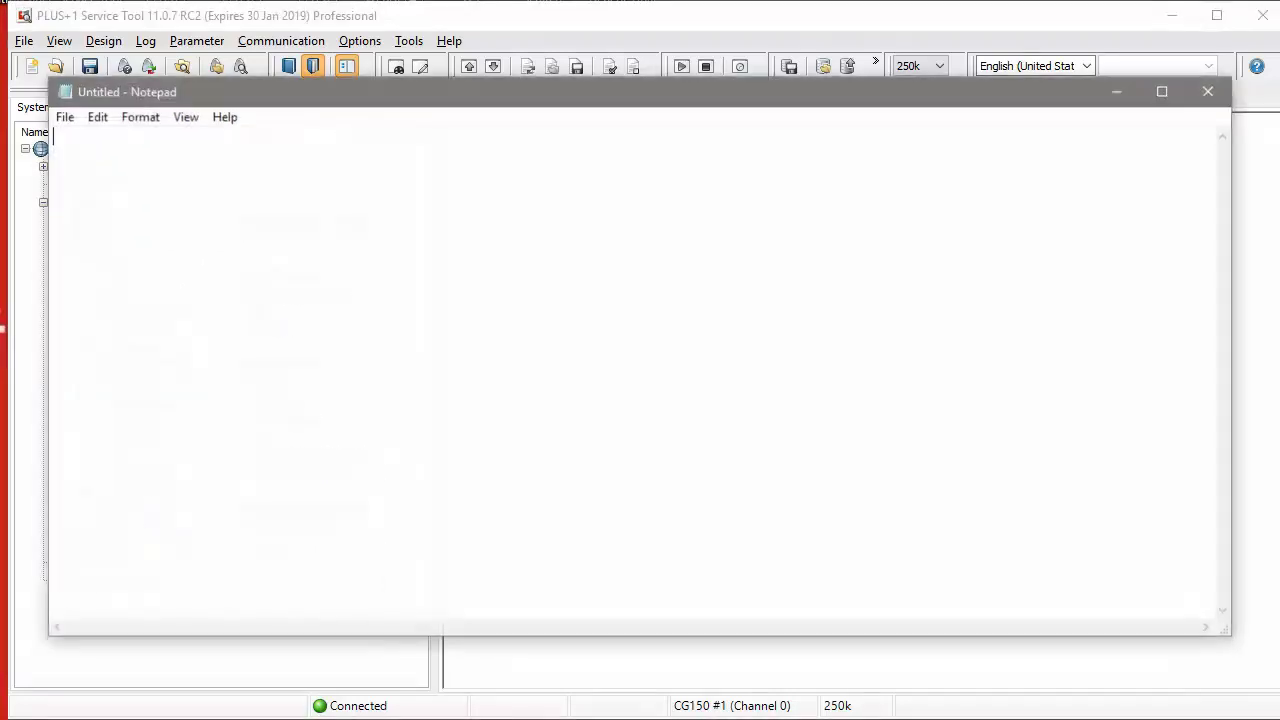
pyautogui.hotkey('ctrl', 'v')
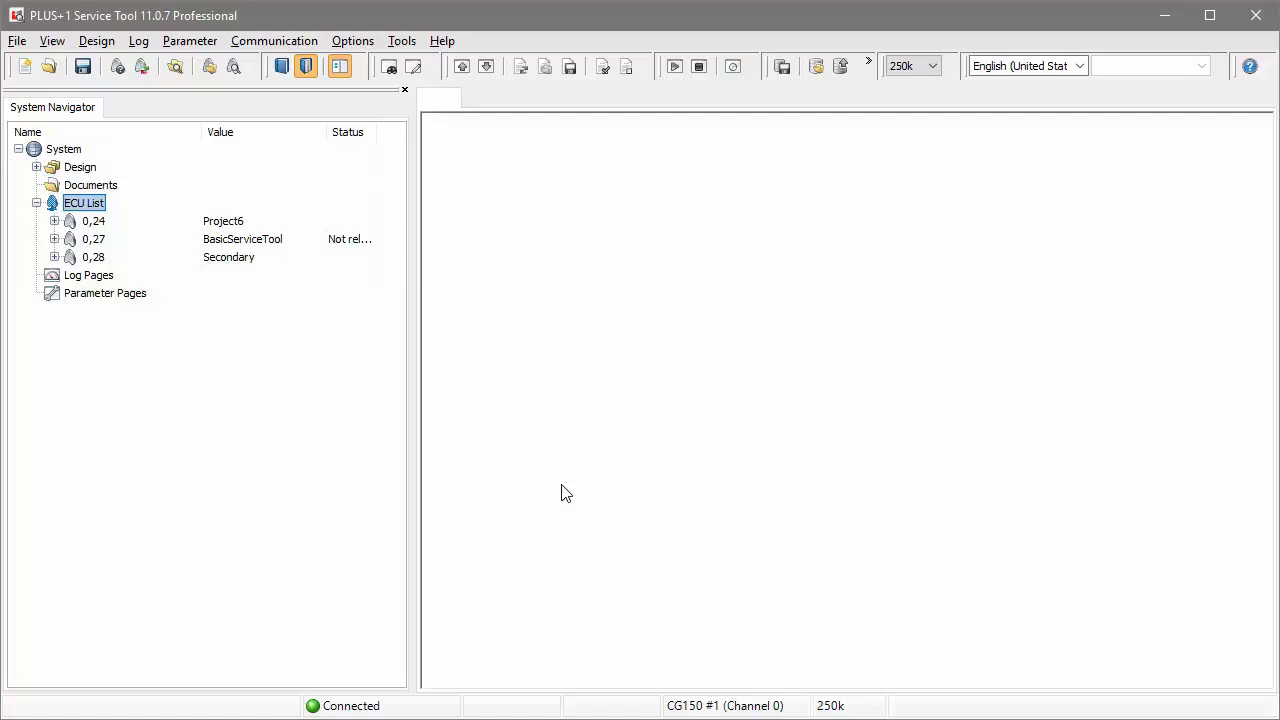
# Download the application file BASIC SERVICE TOOL.lhx to ECU 0,27.
pyautogui.hotkey('alt', 'f')
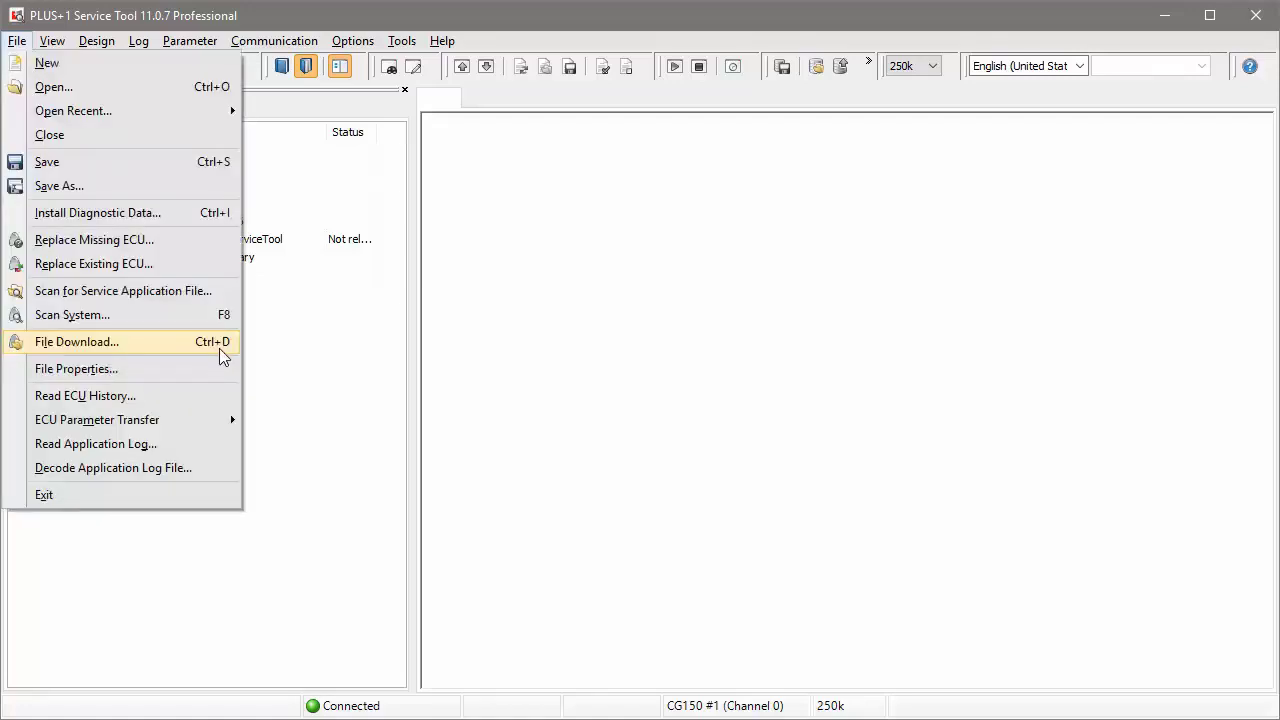
pyautogui.click(219, 349)
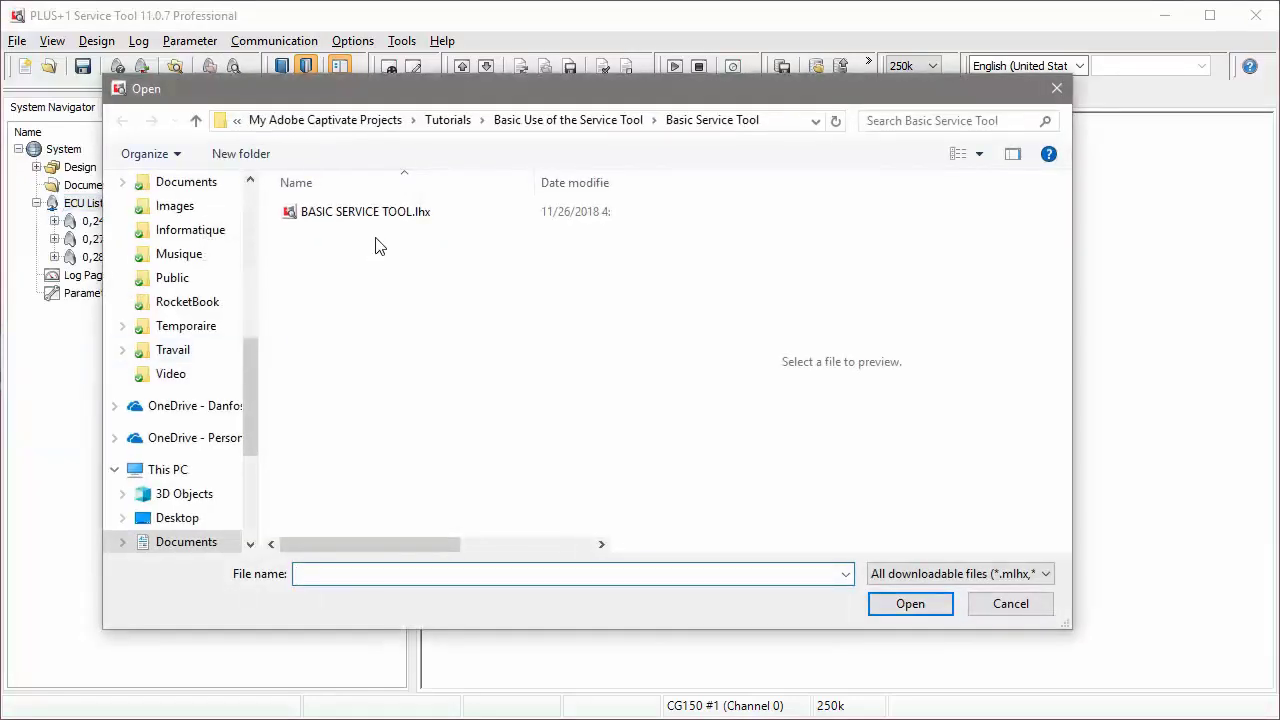
pyautogui.doubleClick(443, 220)
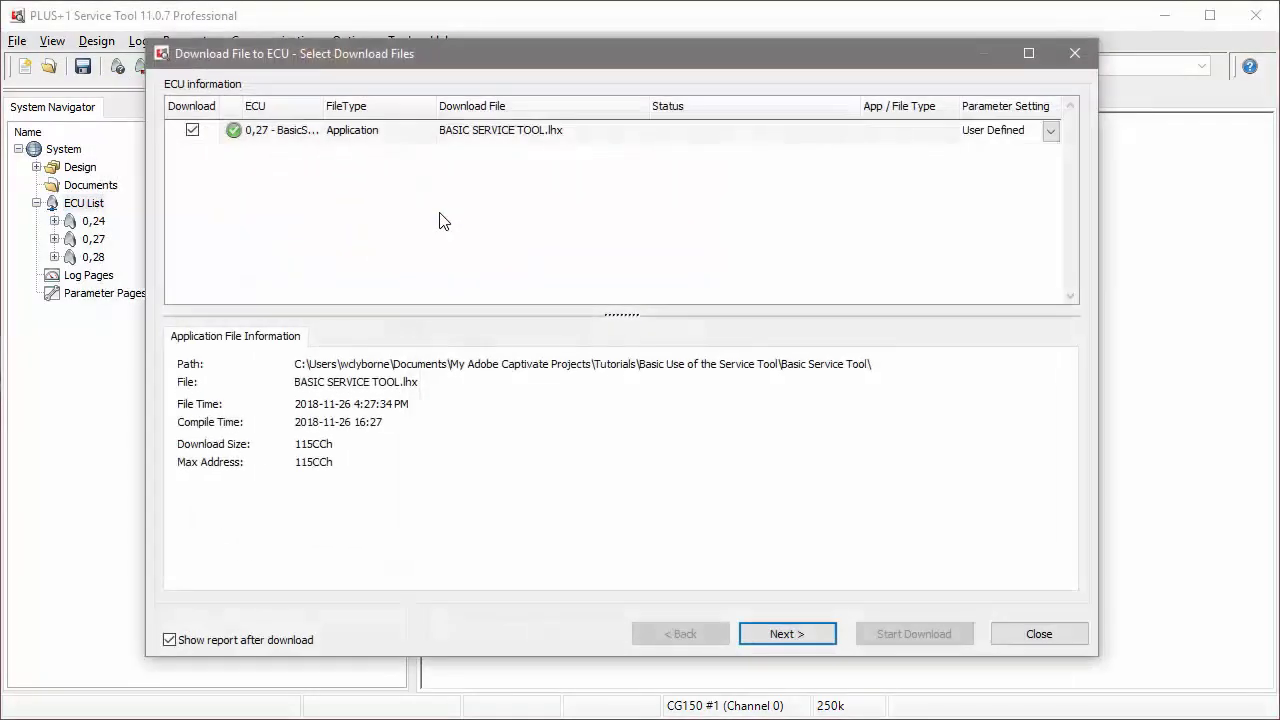
pyautogui.click(790, 632)
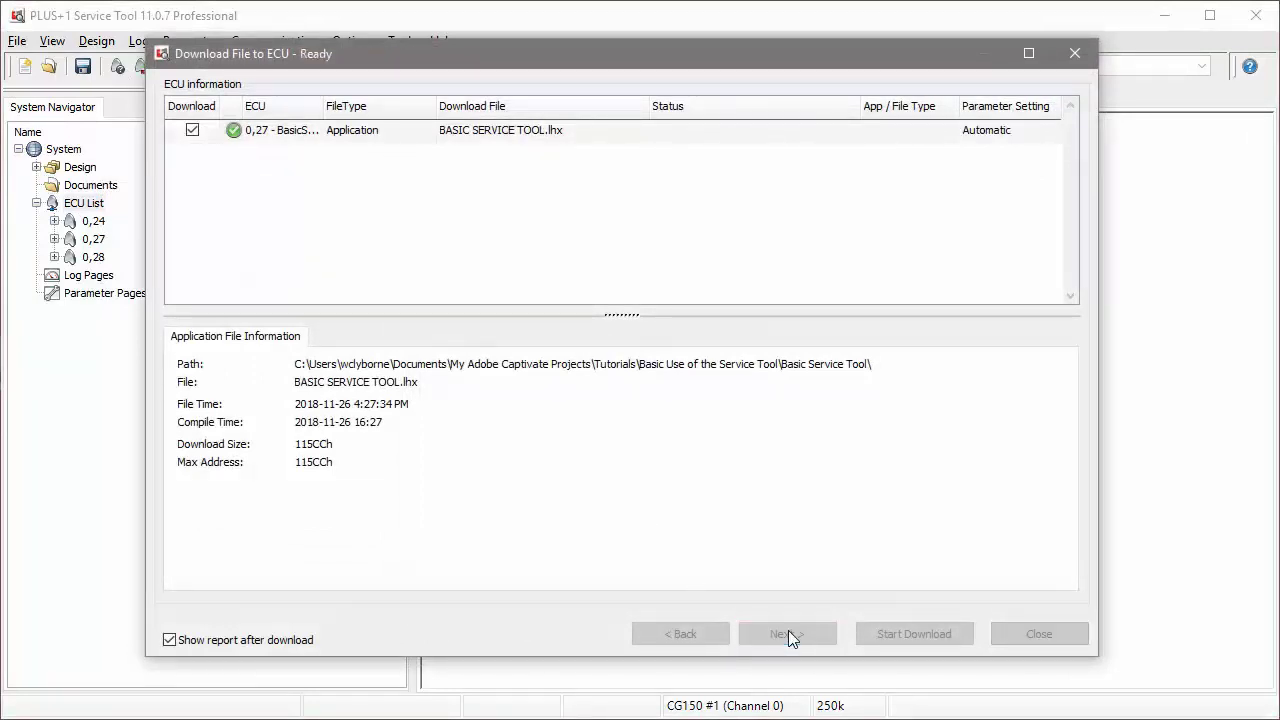
pyautogui.click(884, 638)
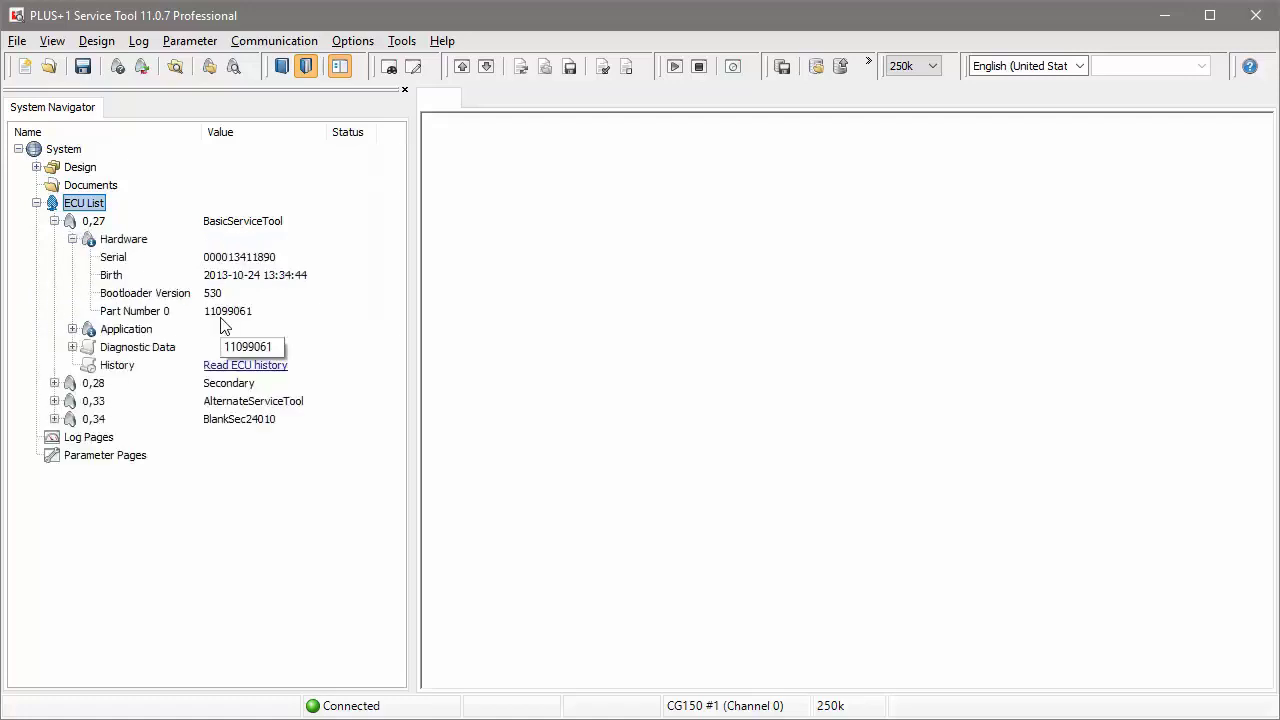
# Check the hardware details of ECU 0,33 and download BASIC SERVICE TOOL.lhx to 0,33 - AlternateServiceTool.
pyautogui.click(54, 401)
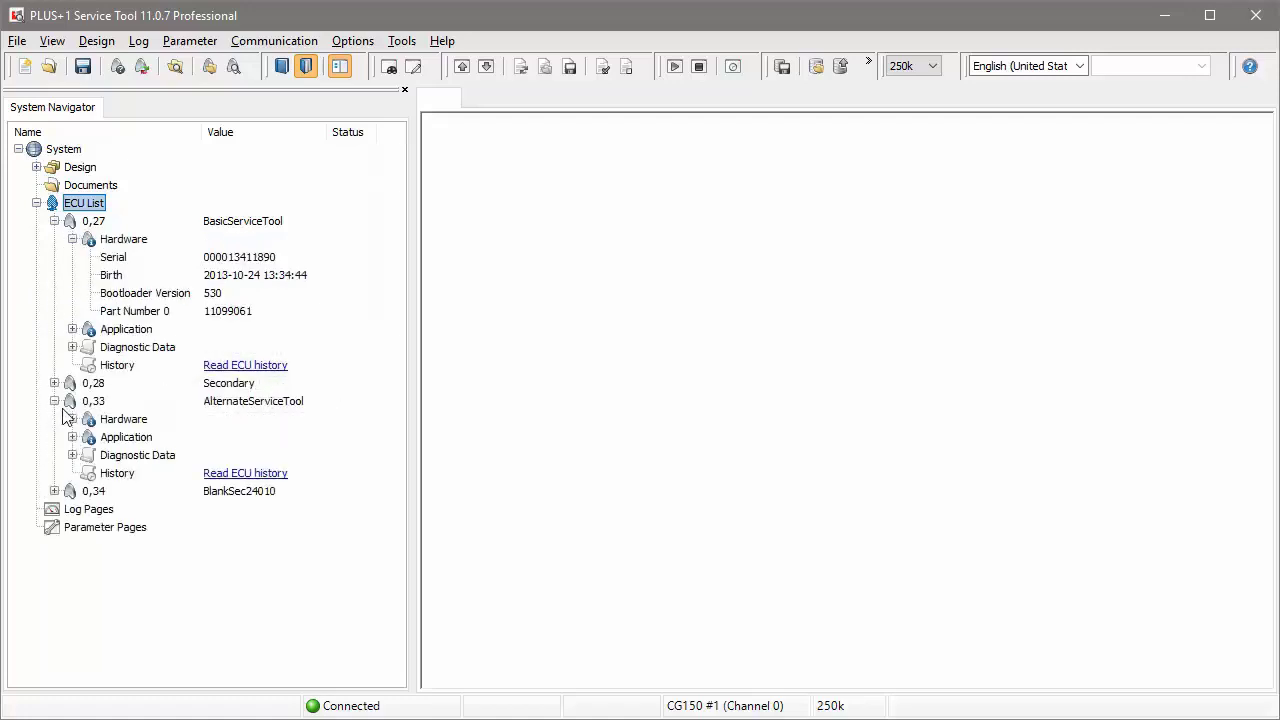
pyautogui.click(72, 419)
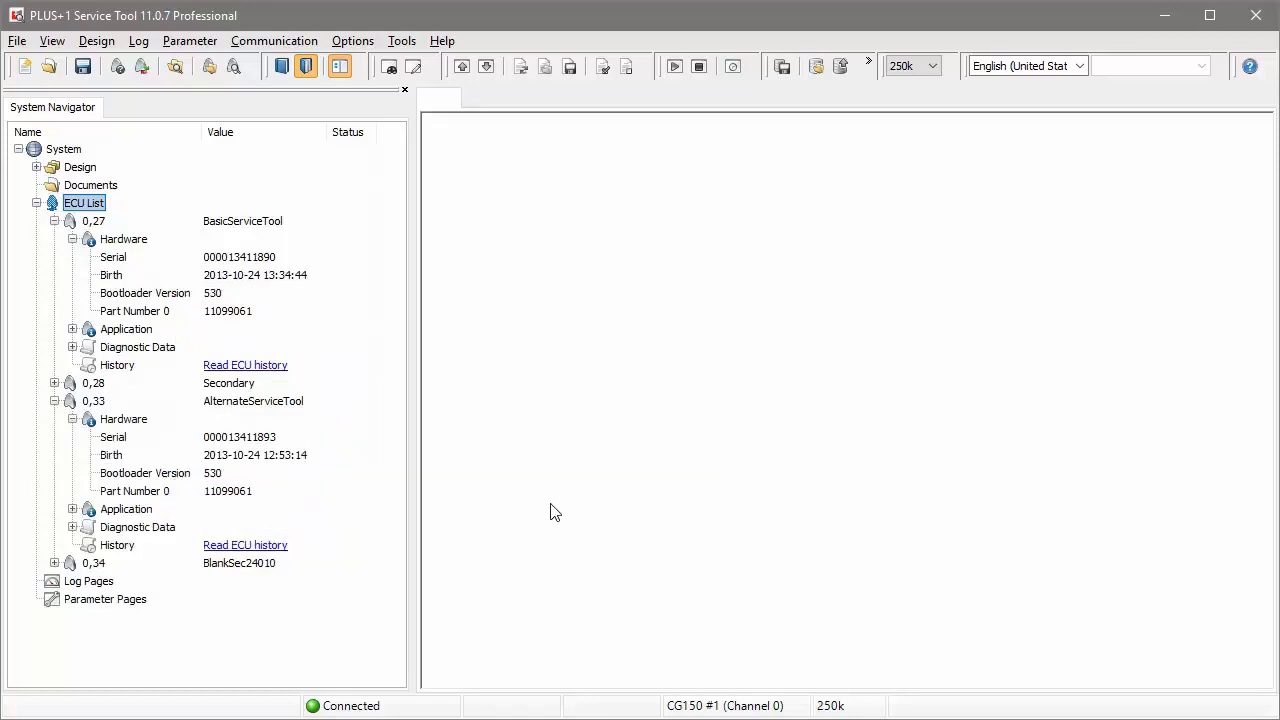
pyautogui.hotkey('ctrl', 'o')
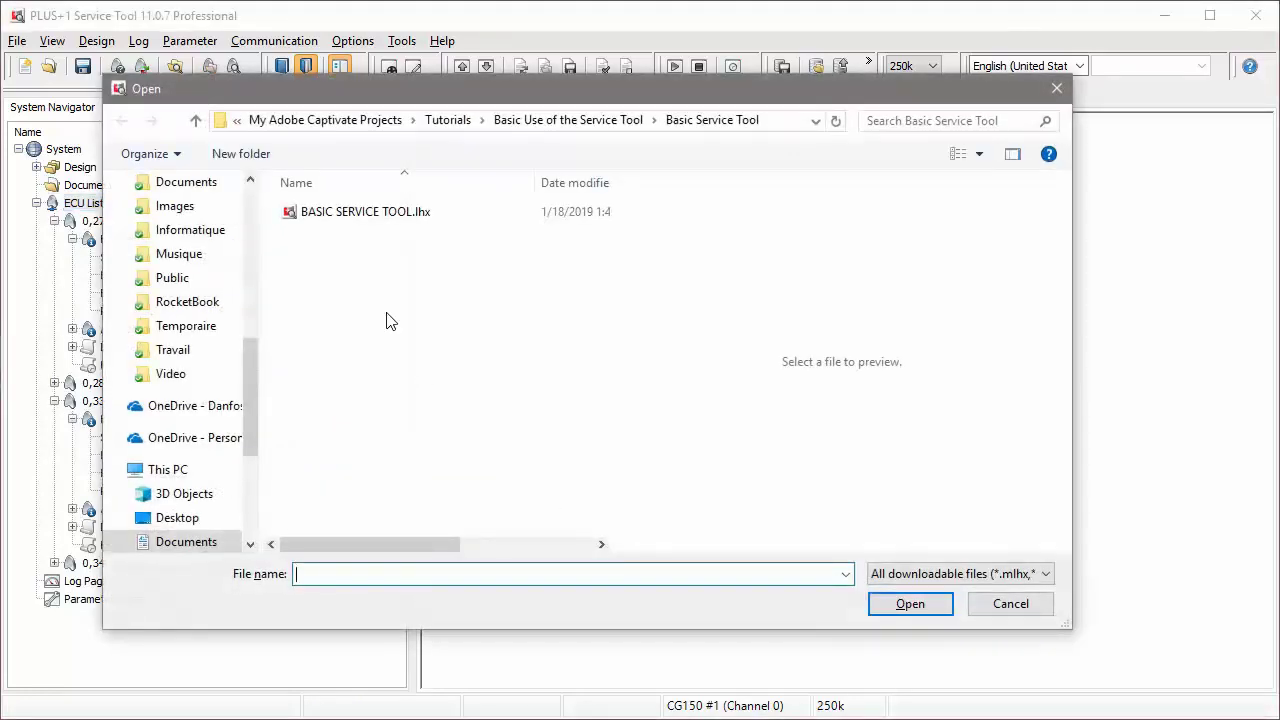
pyautogui.doubleClick(363, 214)
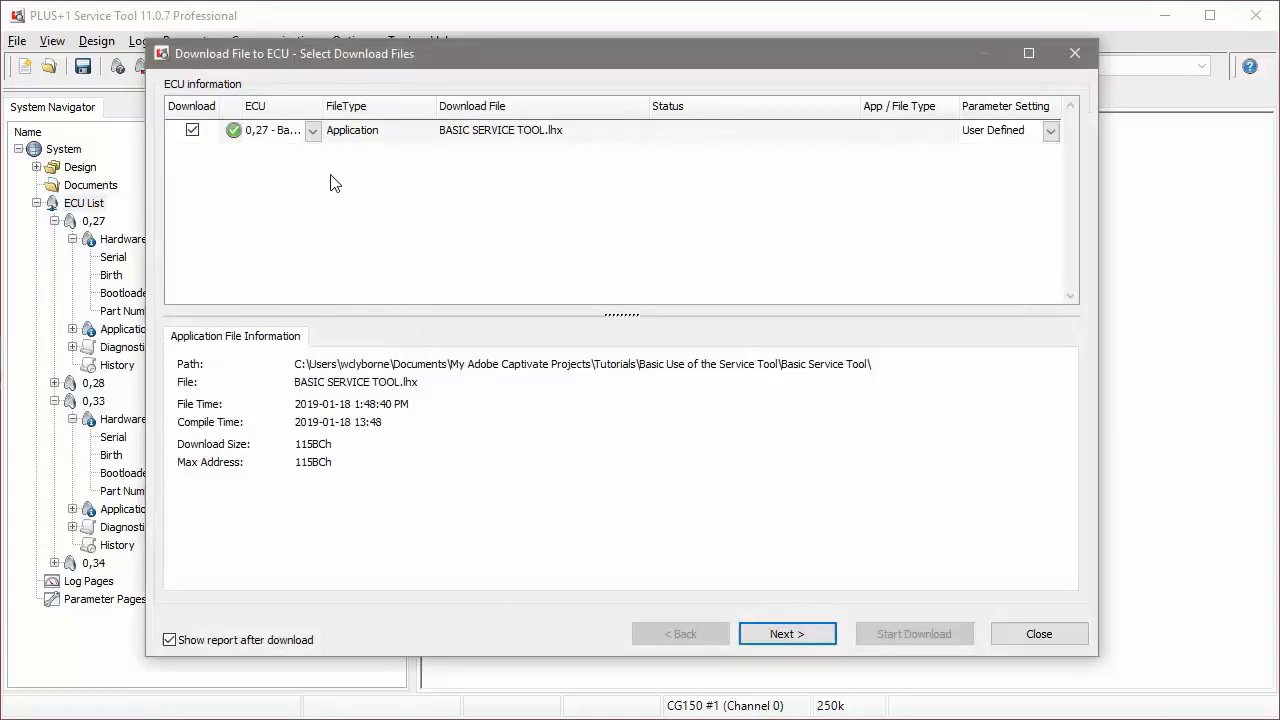
pyautogui.click(313, 132)
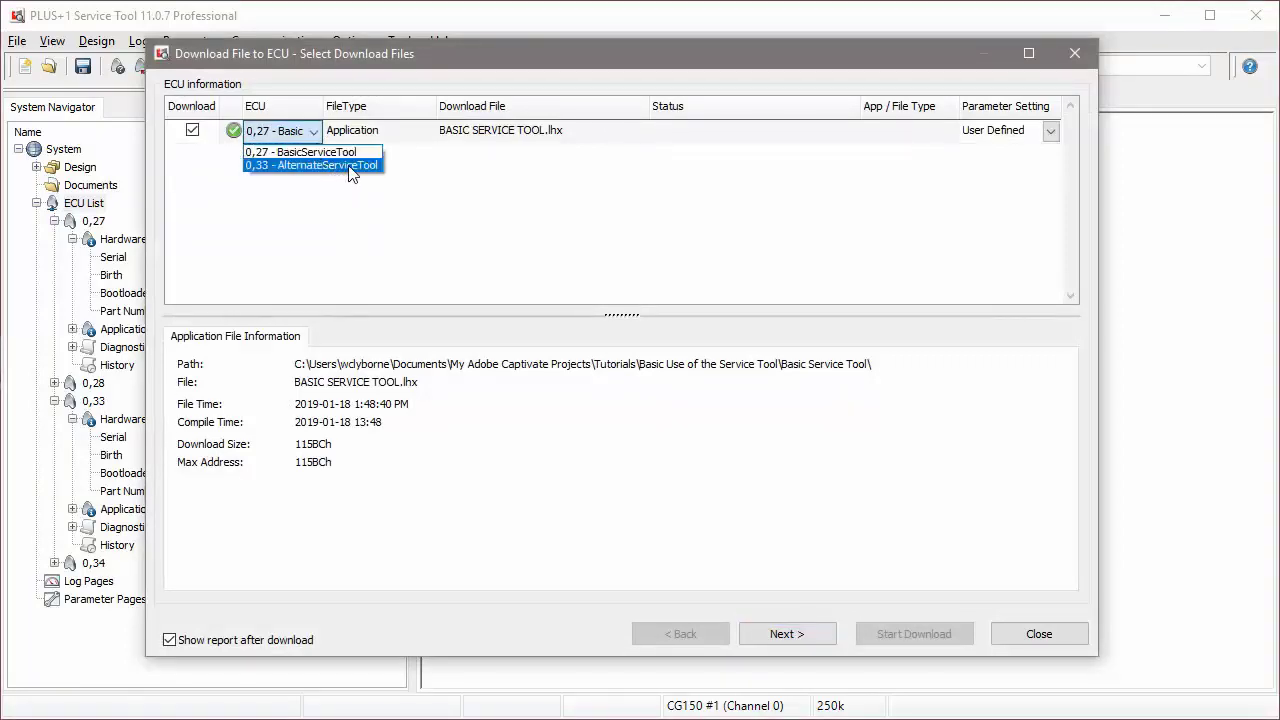
pyautogui.click(349, 166)
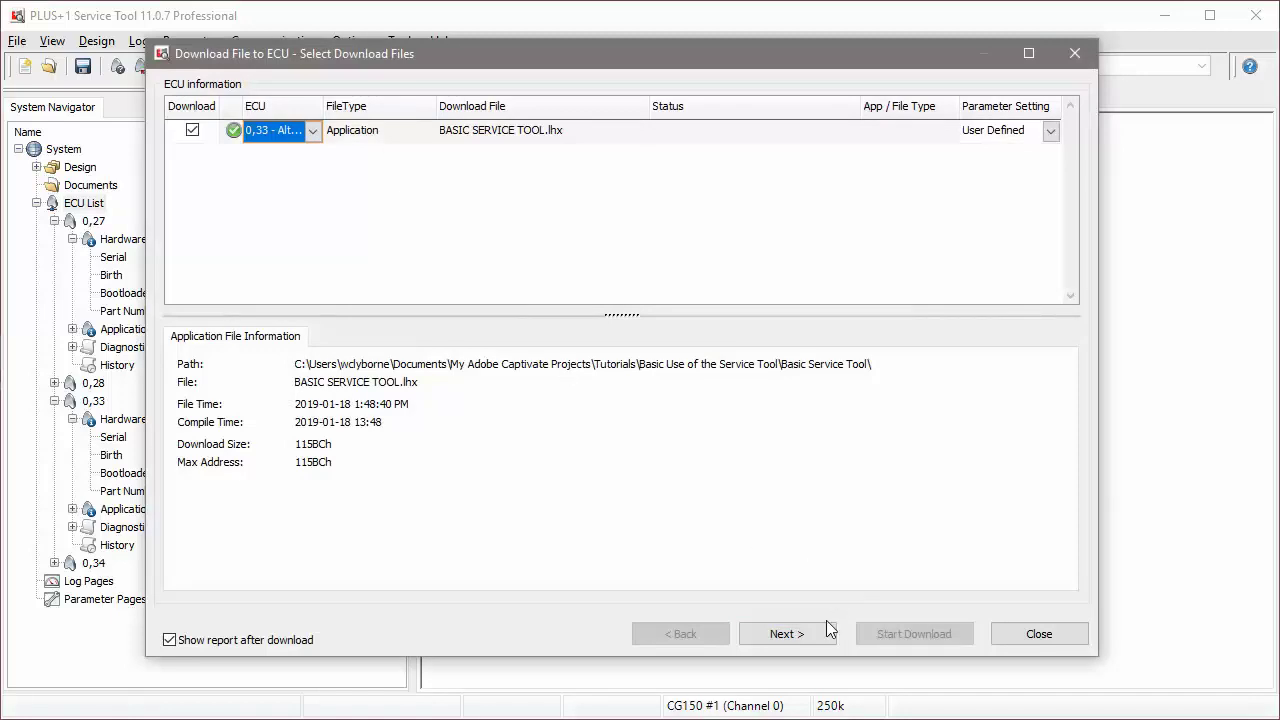
pyautogui.click(795, 633)
pyautogui.click(914, 634)
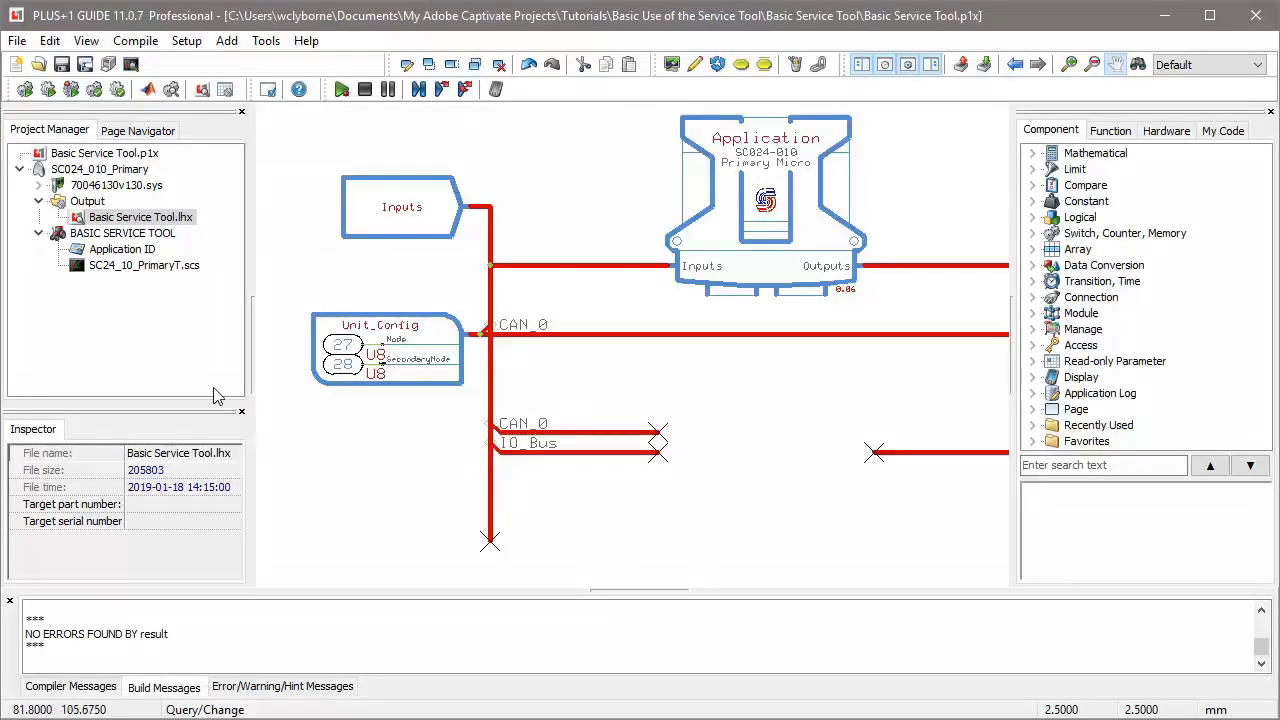
# In PLUS+1 GUIDE, set the Type of the project's Application ID to NewType.
pyautogui.click(133, 251)
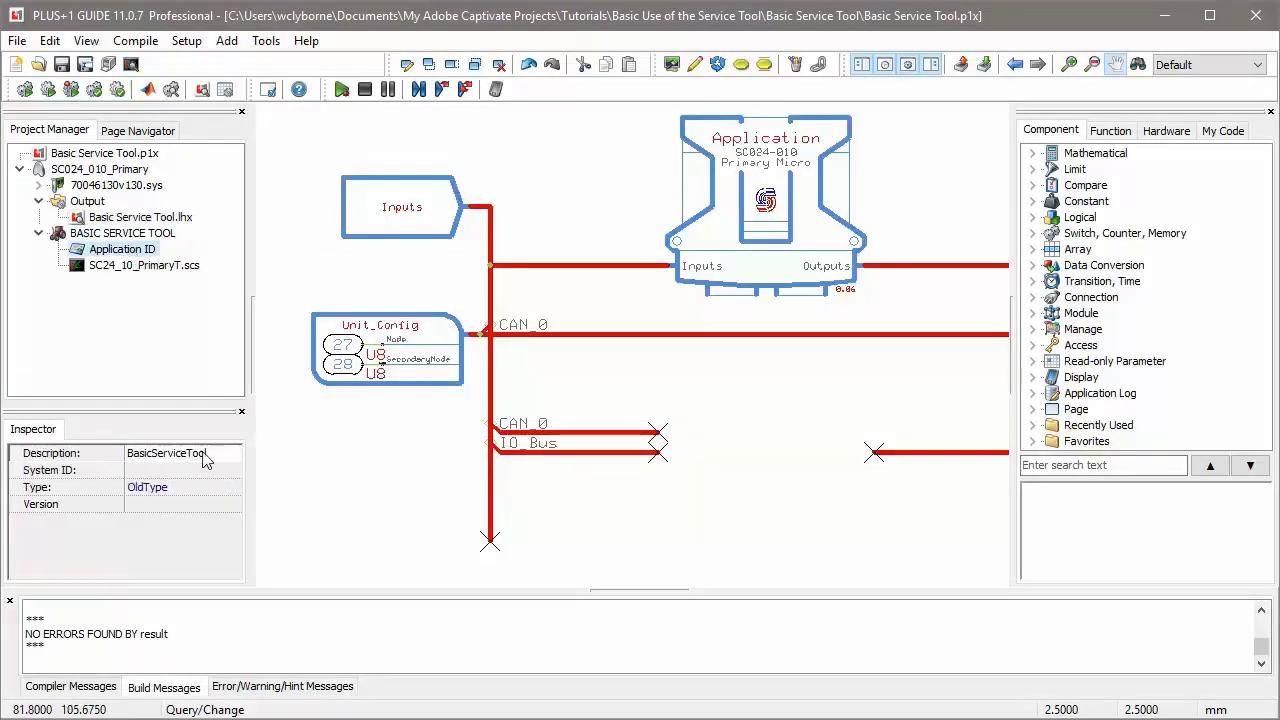
pyautogui.click(205, 490)
pyautogui.click(205, 490)
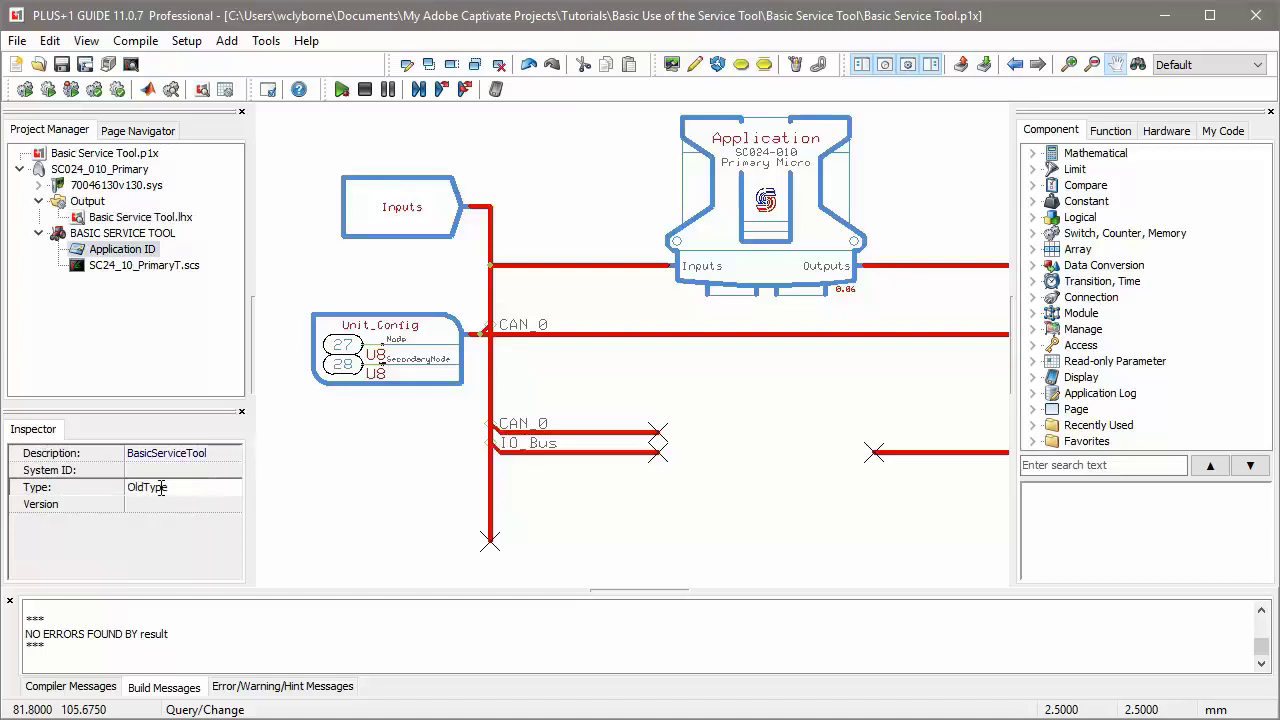
pyautogui.press('BackSpace')
pyautogui.press('BackSpace')
pyautogui.press('BackSpace')
pyautogui.write('New')
pyautogui.click(337, 506)
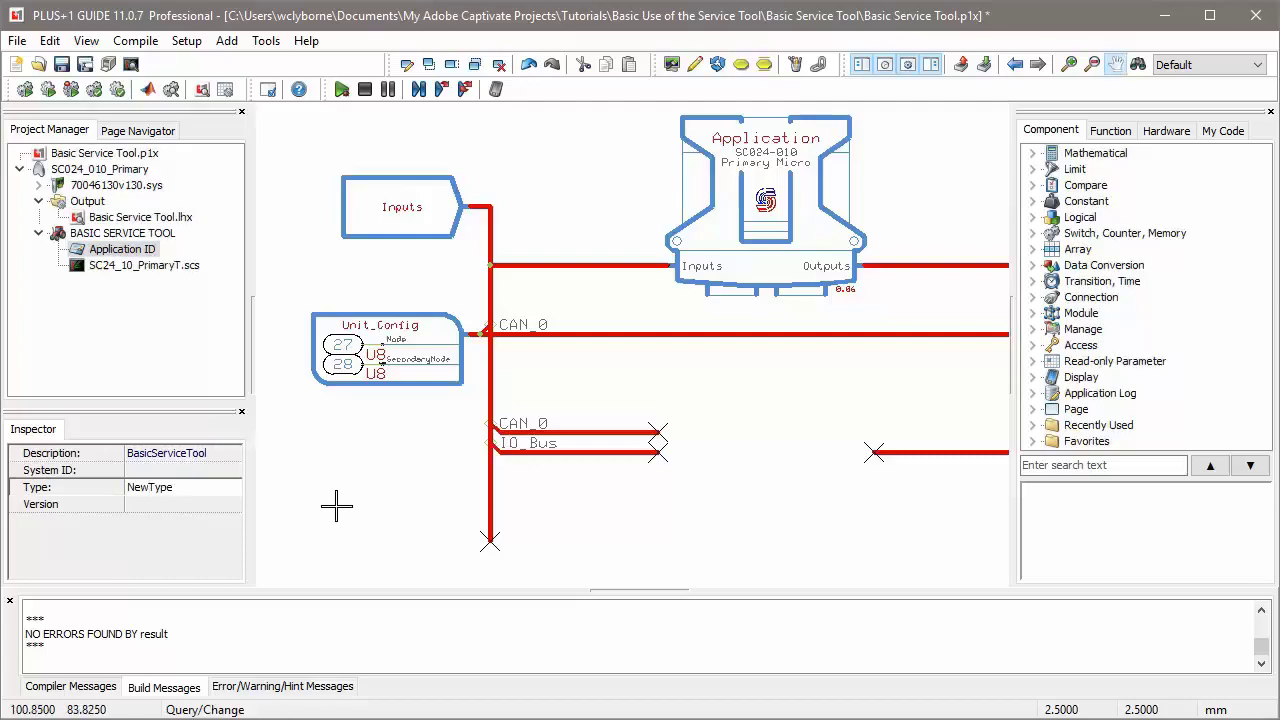
# Compile the project and open the output file Basic Service Tool.lhx for download in PLUS+1 Service Tool.
pyautogui.press('F7')
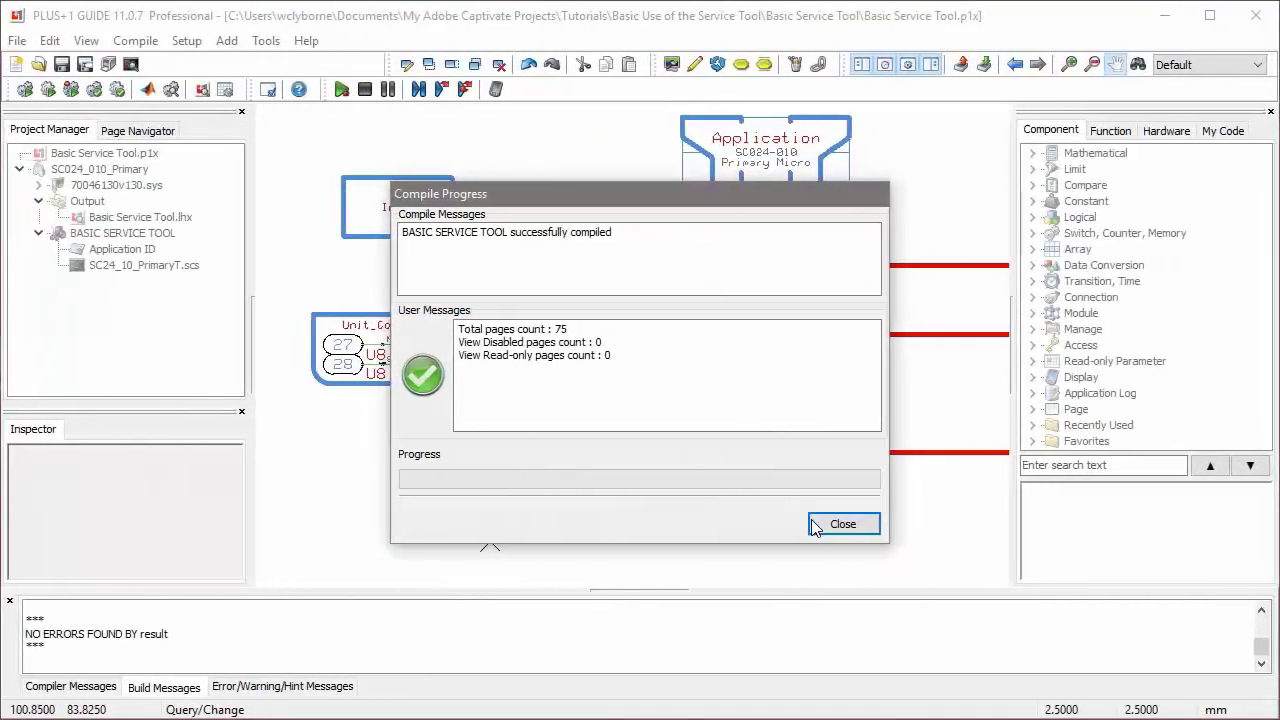
pyautogui.click(920, 523)
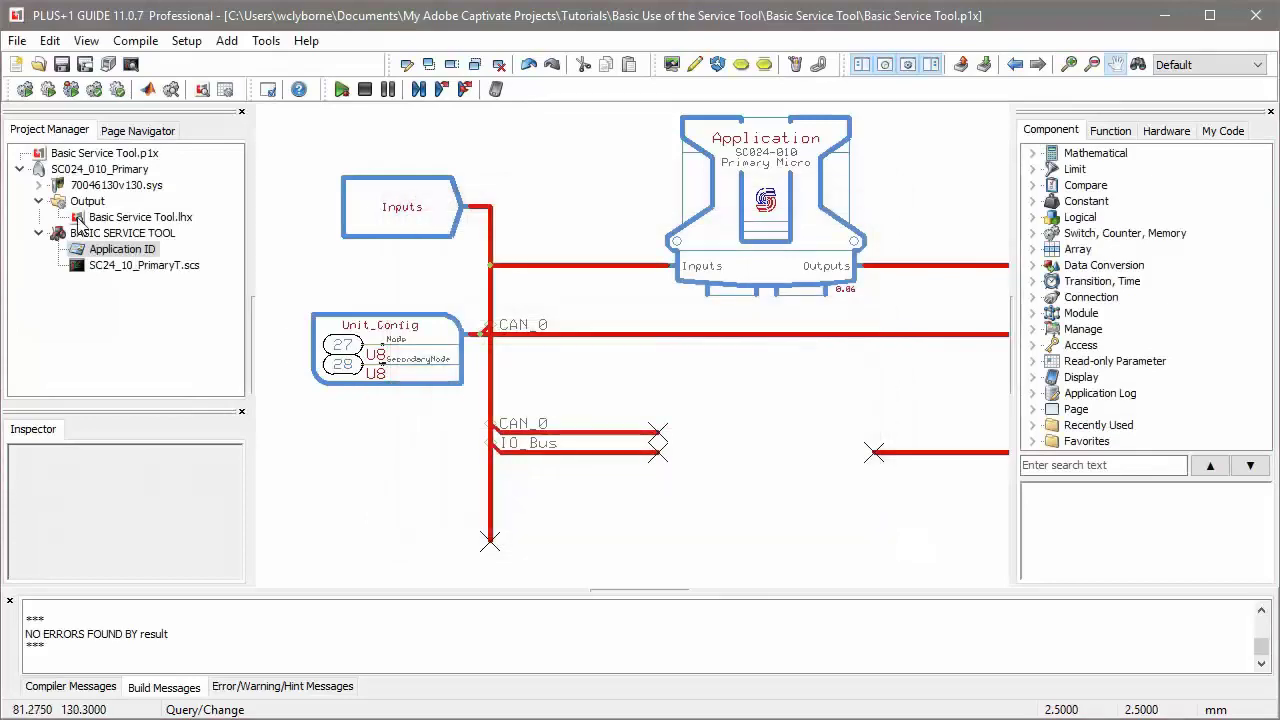
pyautogui.doubleClick(84, 217)
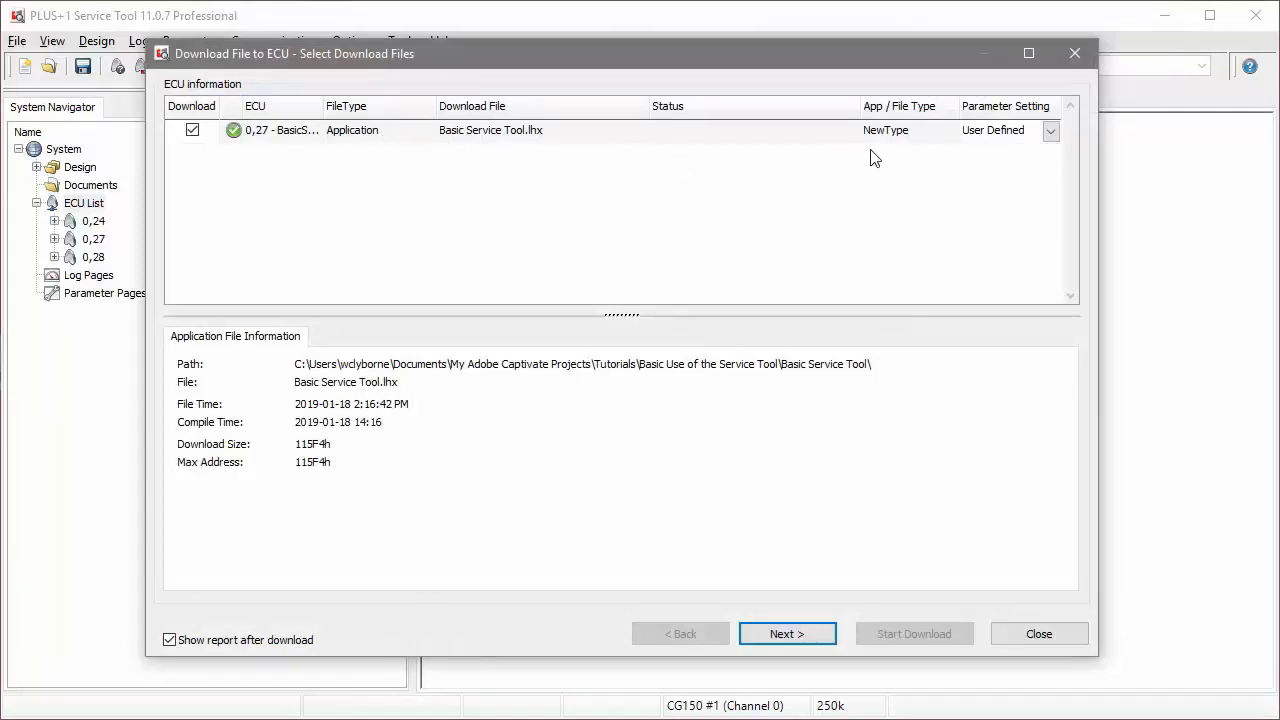
# Confirm NewType as the new application type and start downloading Basic Service Tool.lhx to ECU 0,27.
pyautogui.click(769, 632)
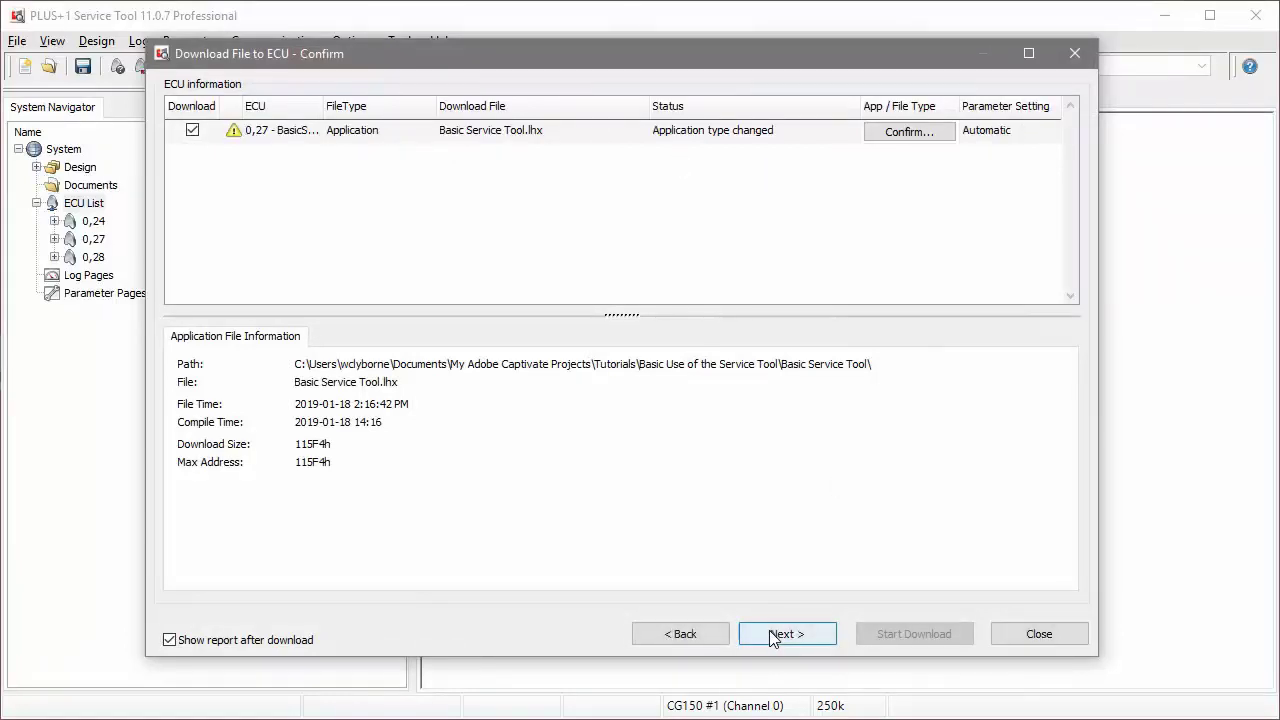
pyautogui.write('NewType')
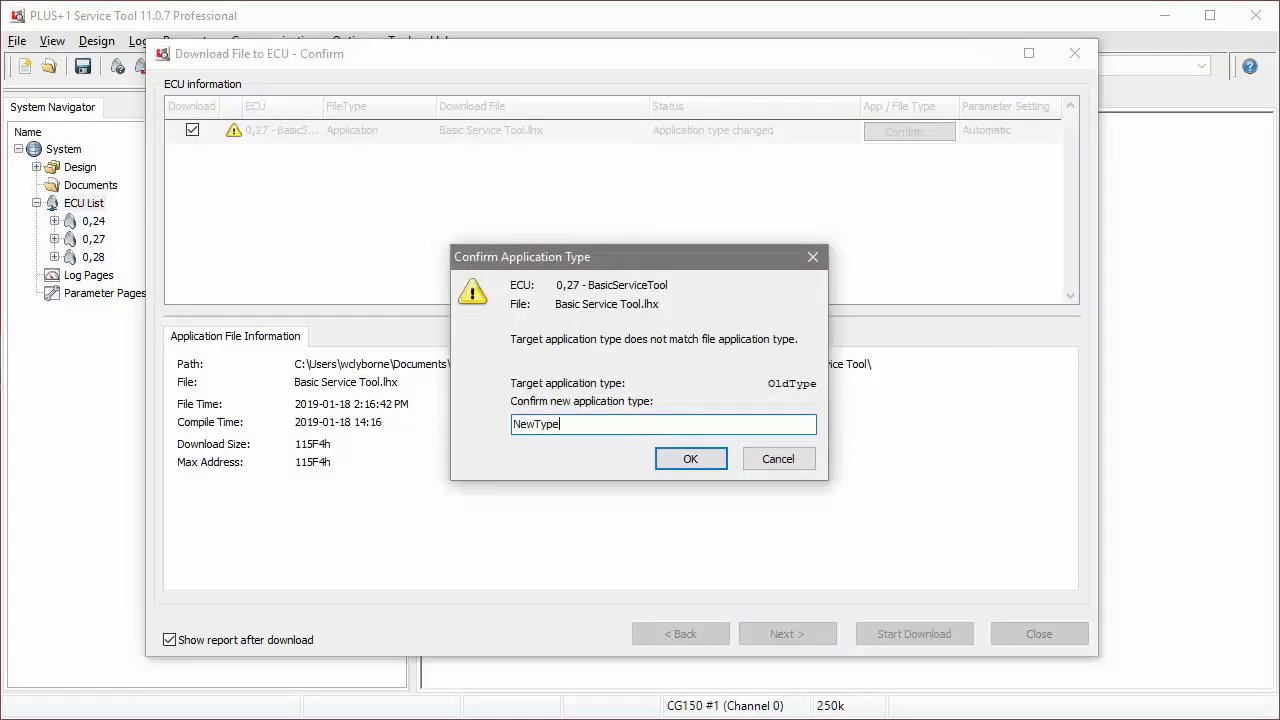
pyautogui.click(680, 459)
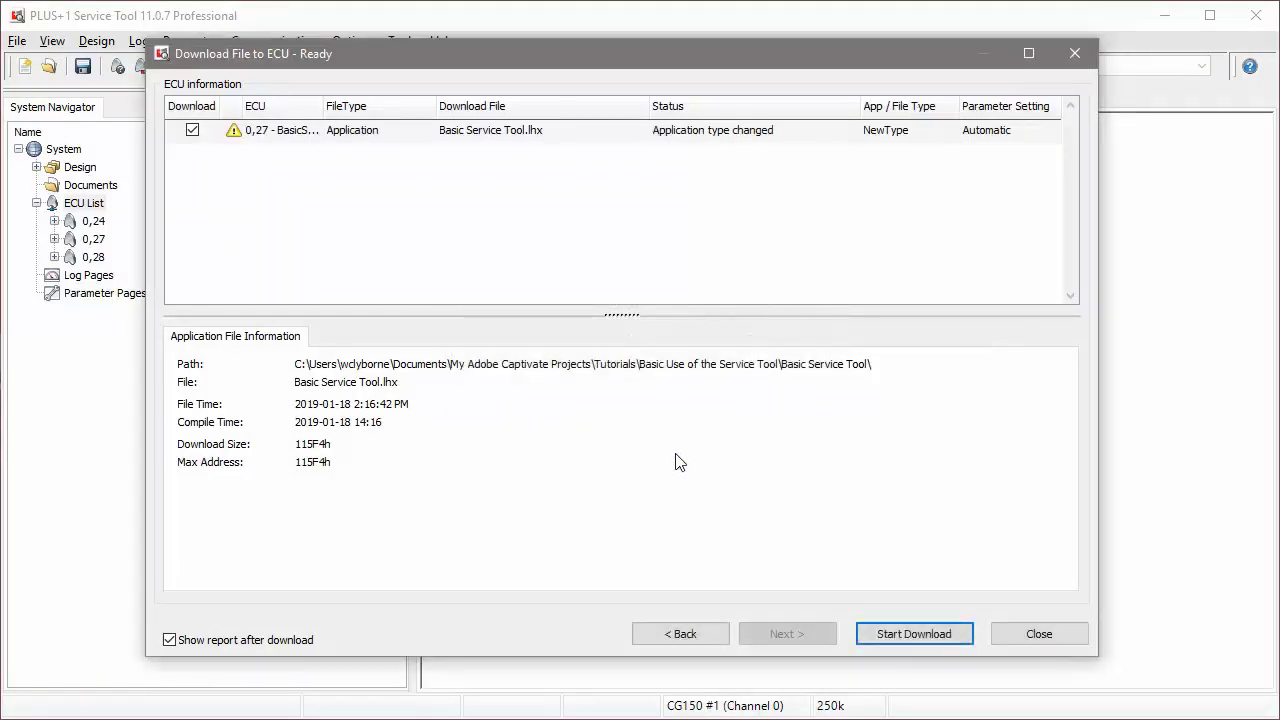
pyautogui.click(897, 638)
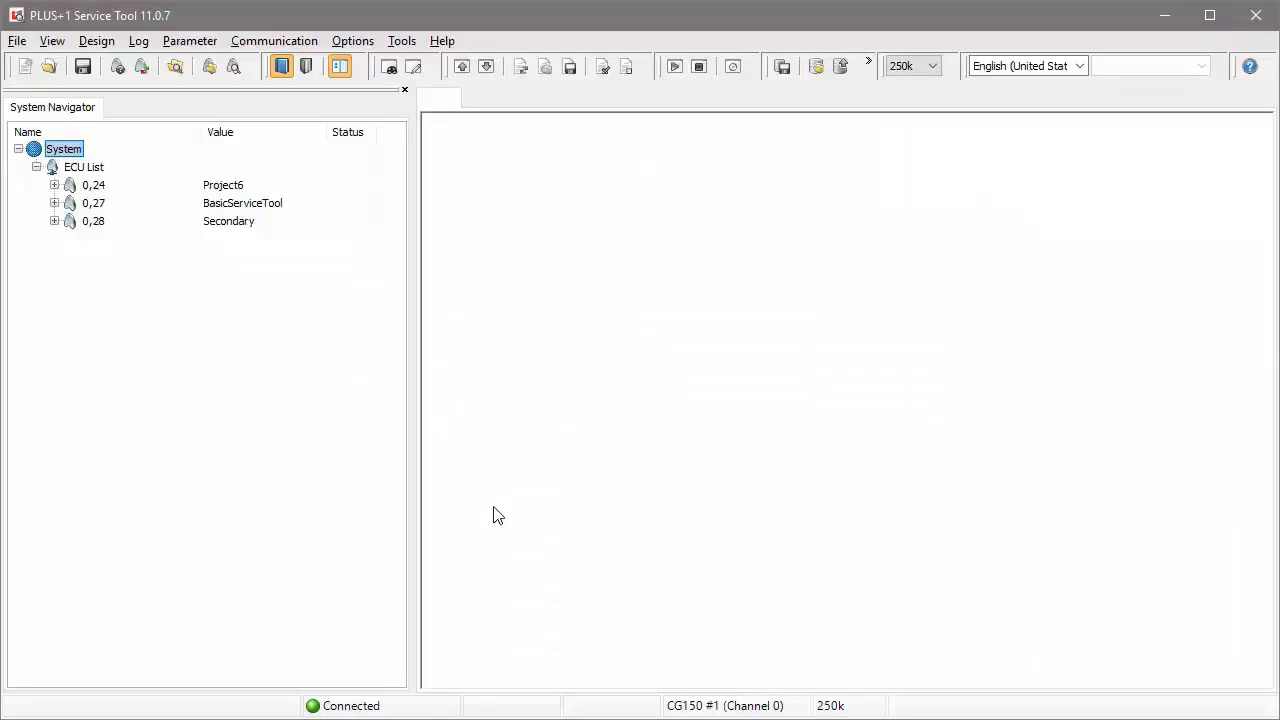
pyautogui.click(51, 41)
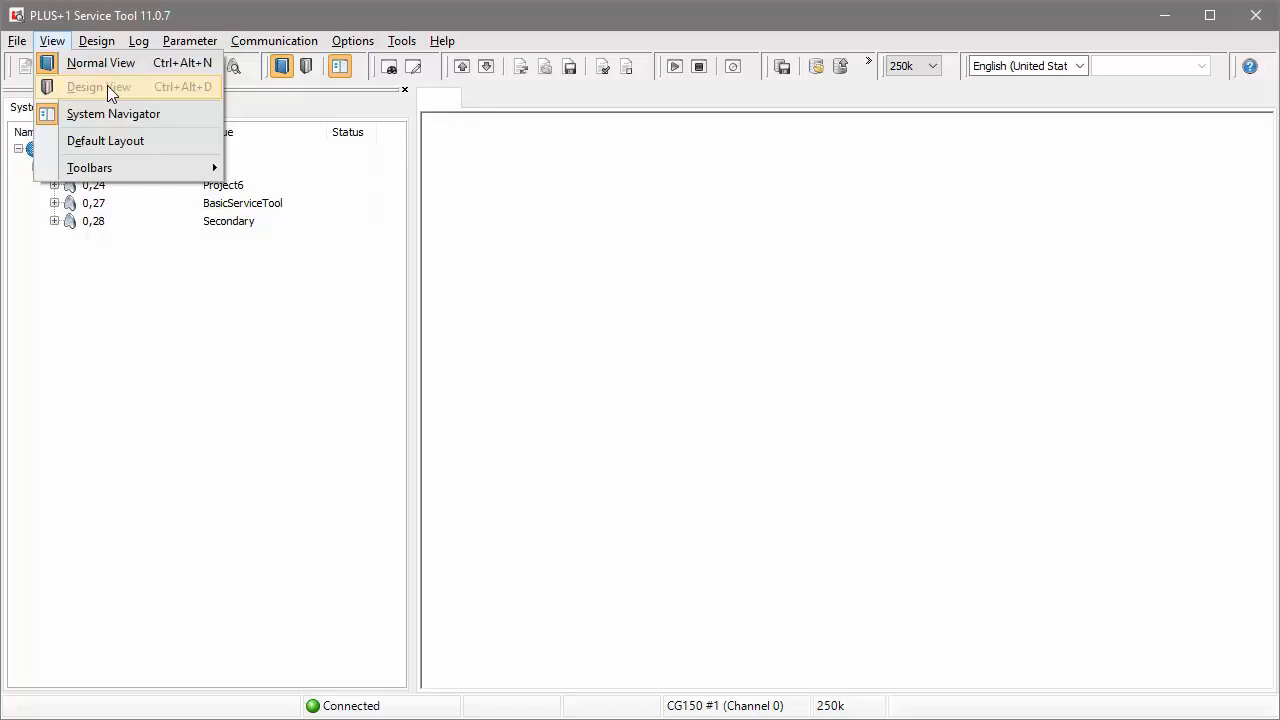
pyautogui.moveTo(104, 46)
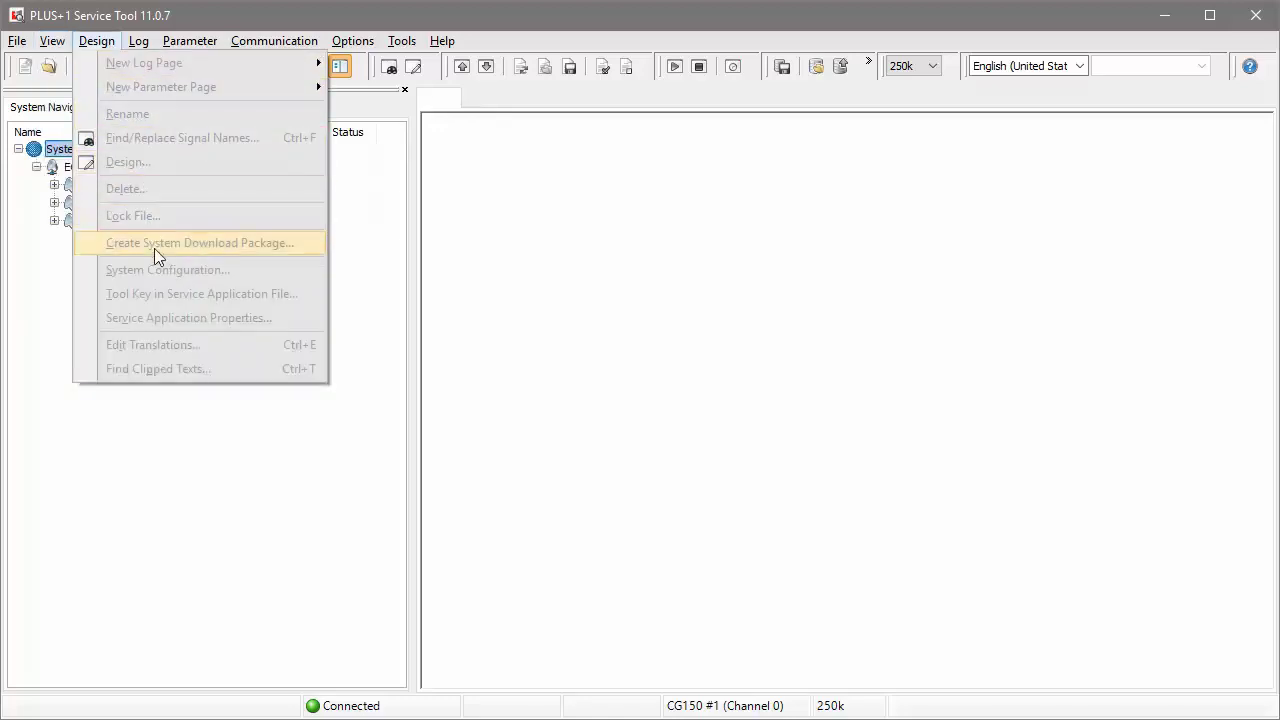
pyautogui.click(522, 408)
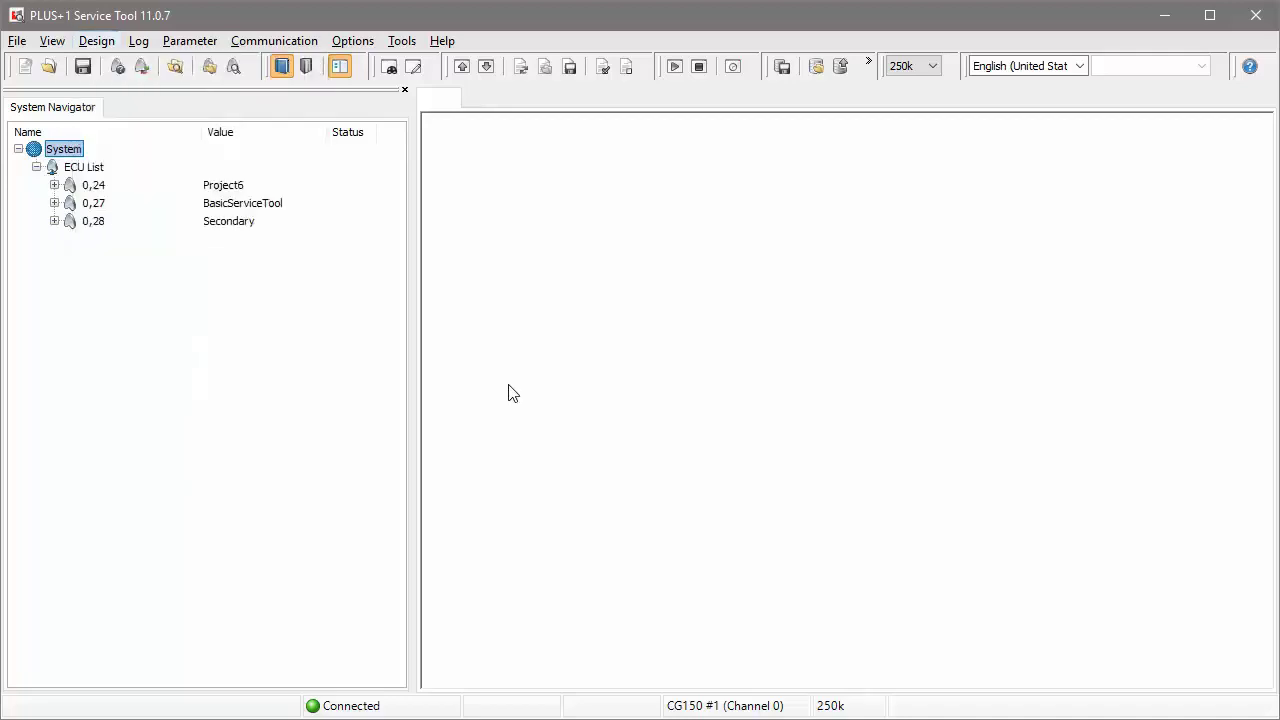
# Enable the Professional tool features and add a basic log page named First Log Page.
pyautogui.click(403, 41)
pyautogui.click(430, 116)
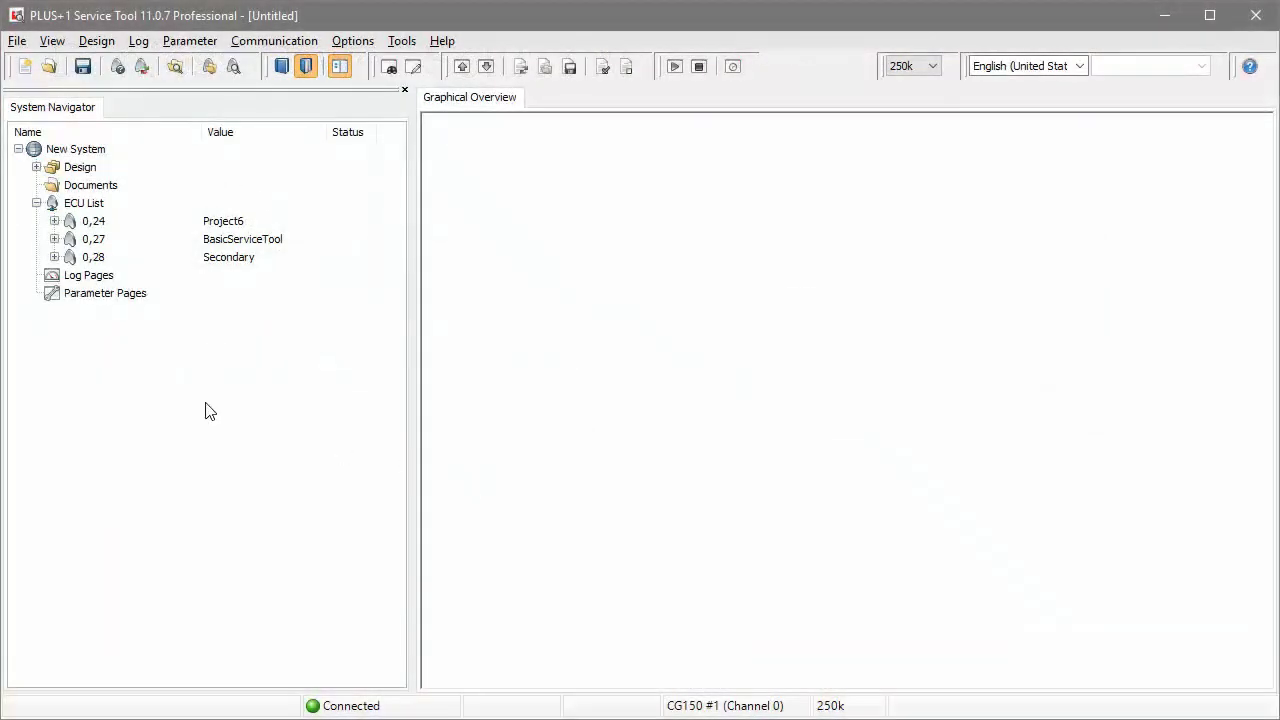
pyautogui.rightClick(100, 276)
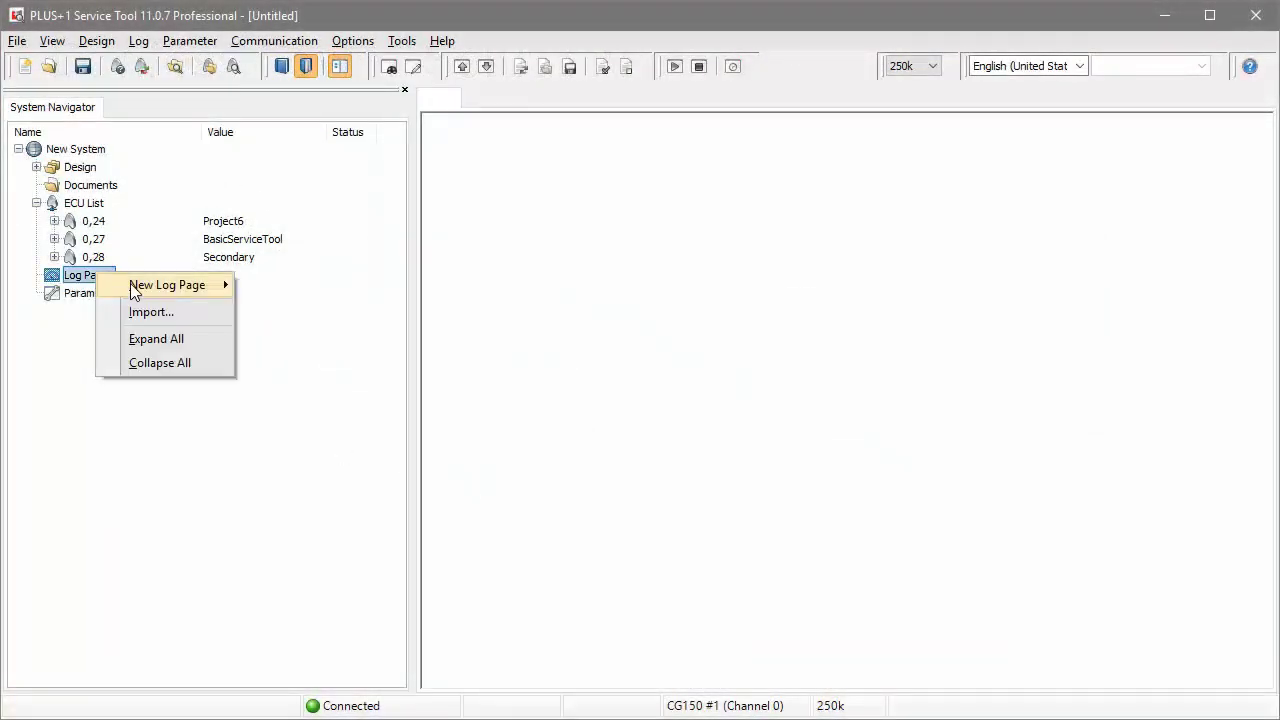
pyautogui.moveTo(140, 290)
pyautogui.click(270, 292)
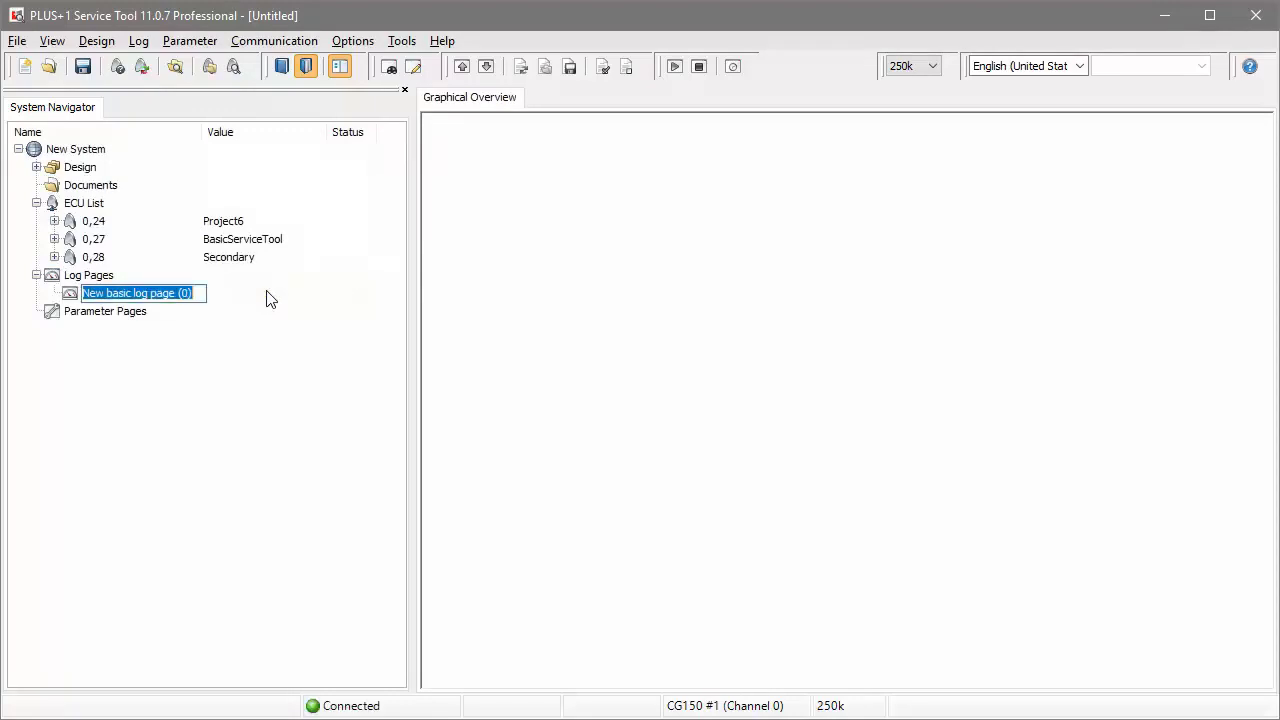
pyautogui.write('First ')
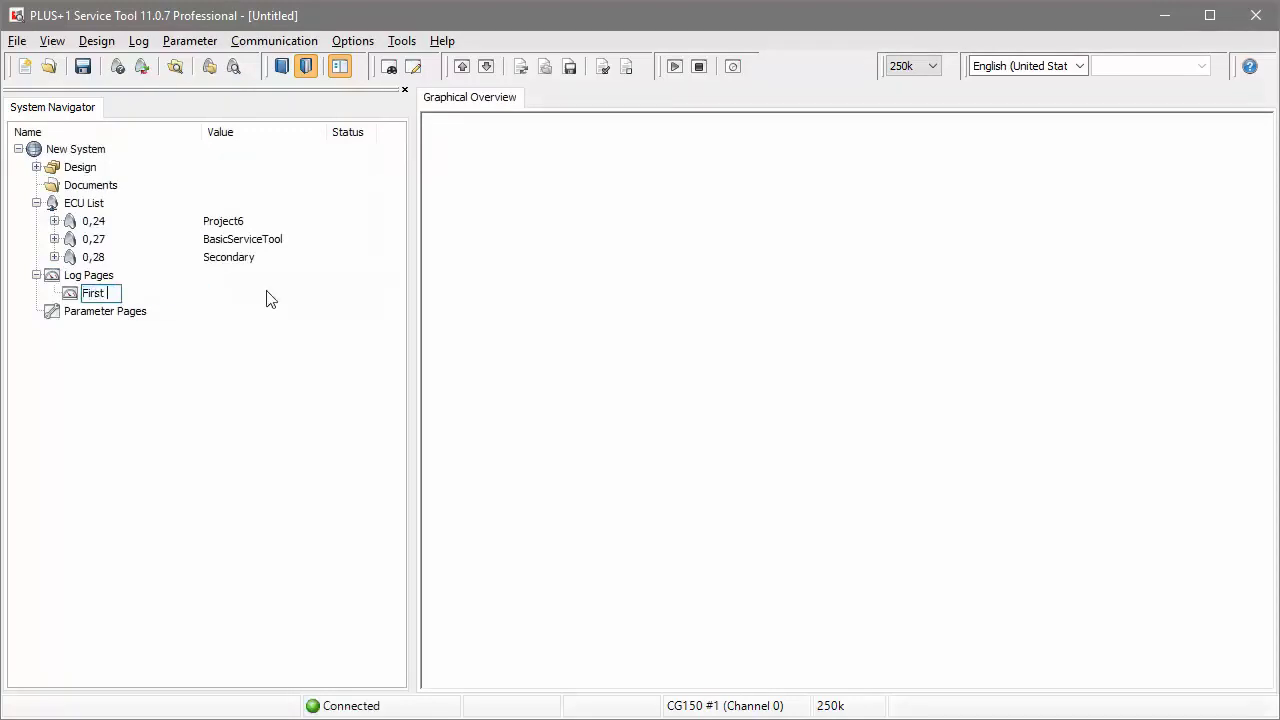
pyautogui.write('Log Page')
pyautogui.press('Return')
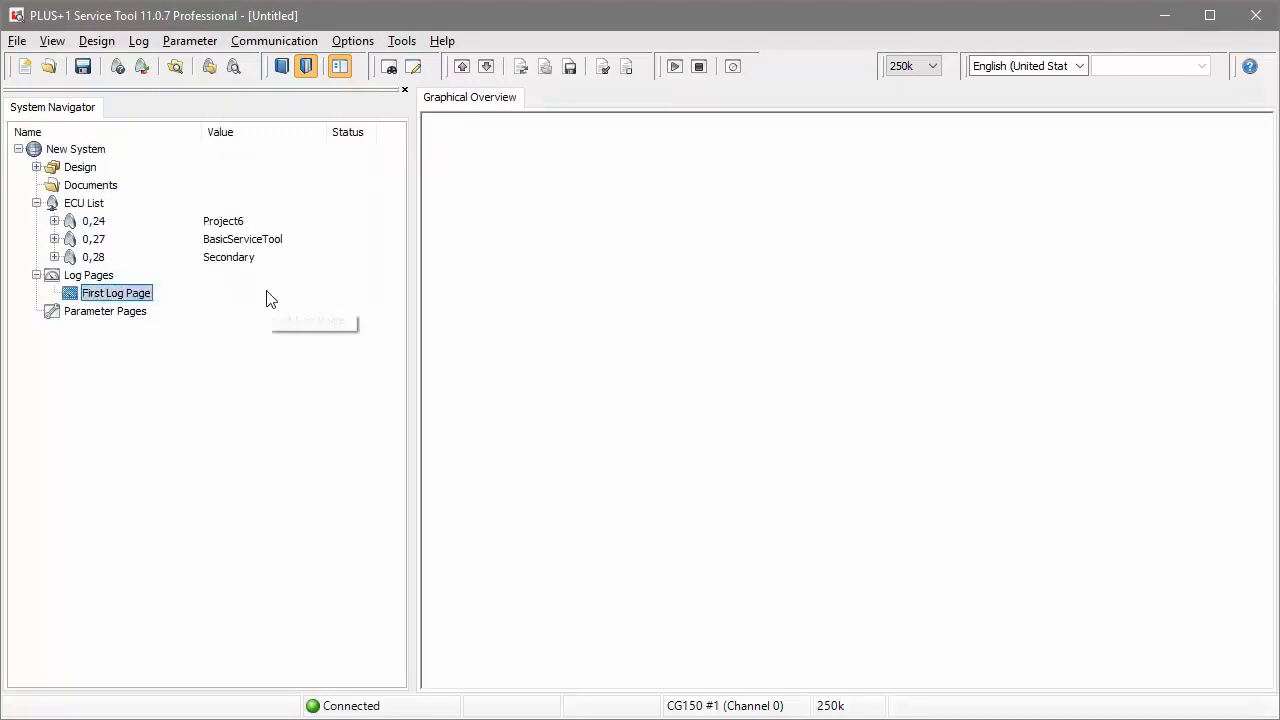
# Append five signal rows to the design of First Log Page and browse the signal names for the first row.
pyautogui.rightClick(124, 302)
pyautogui.click(198, 433)
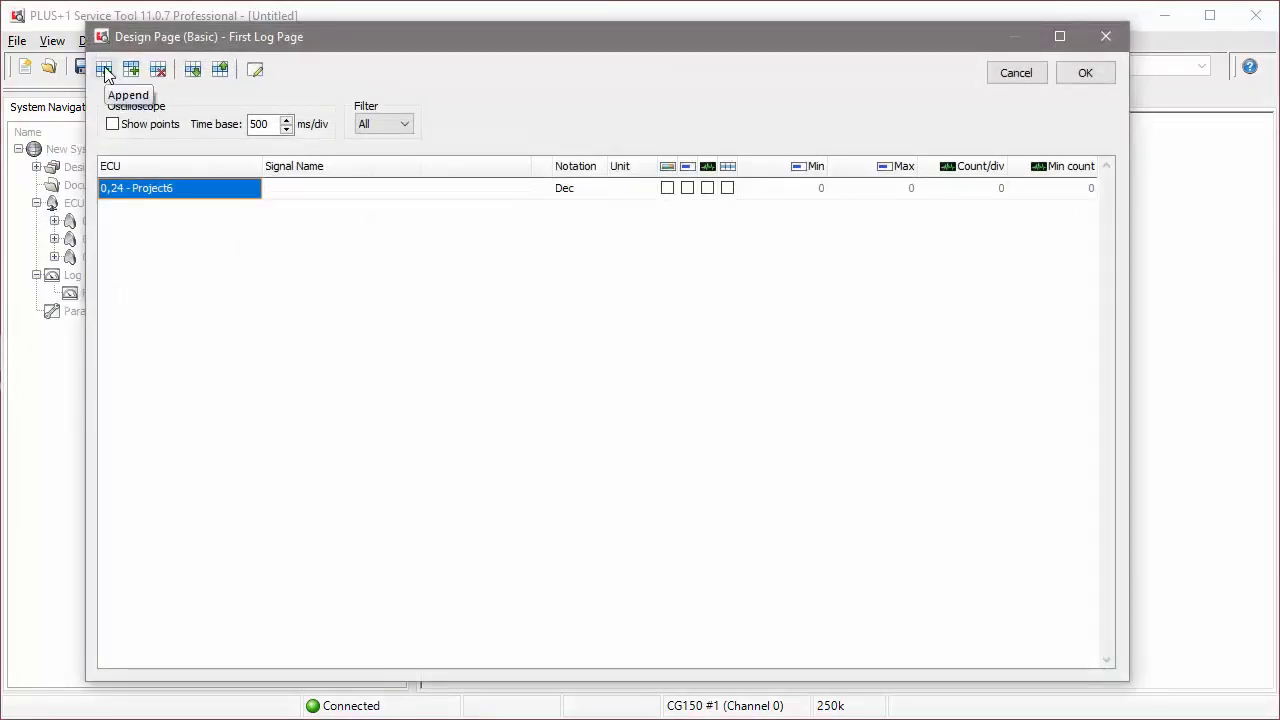
pyautogui.click(110, 78)
pyautogui.click(110, 78)
pyautogui.click(110, 78)
pyautogui.click(110, 78)
pyautogui.click(440, 189)
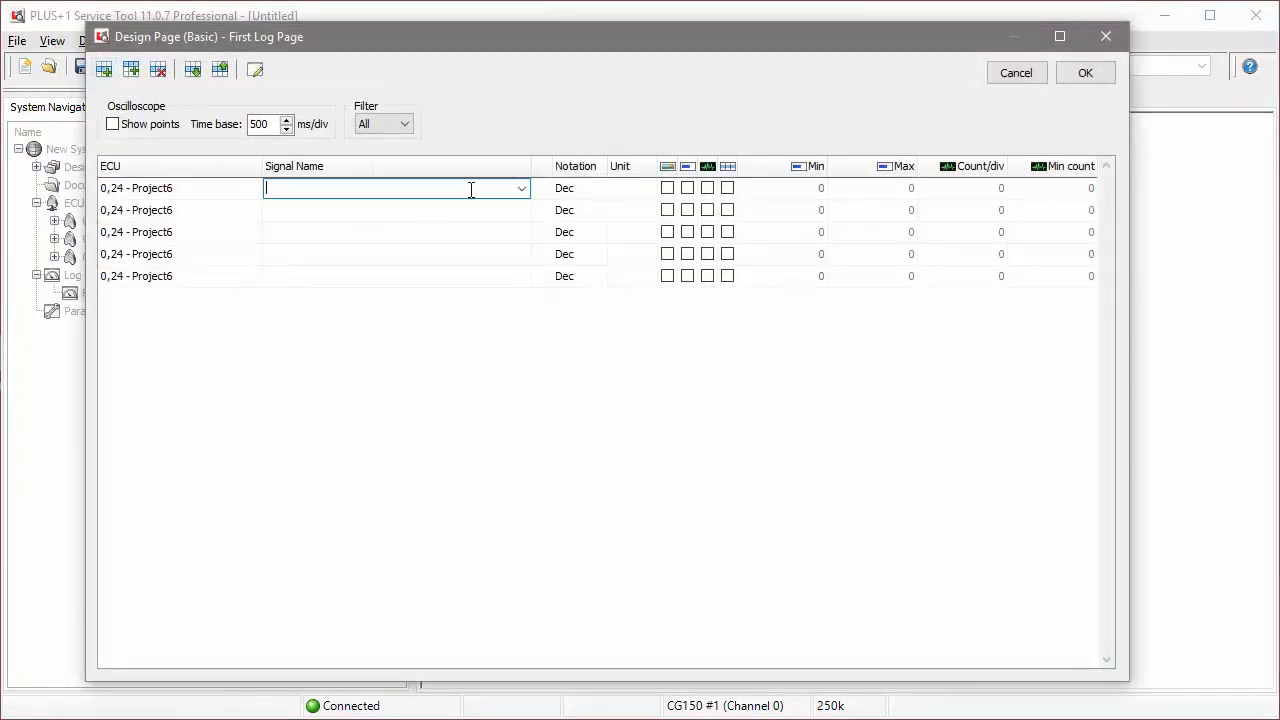
pyautogui.click(521, 189)
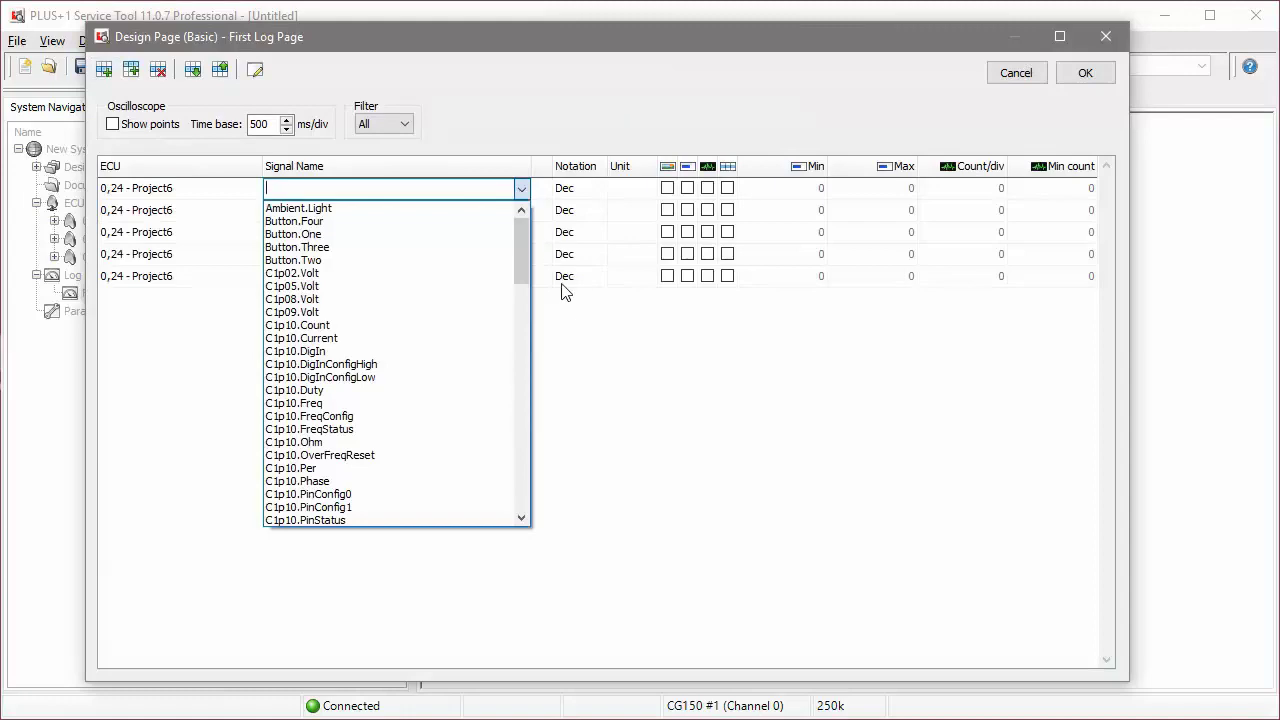
pyautogui.moveTo(525, 260); pyautogui.dragTo(533, 422)
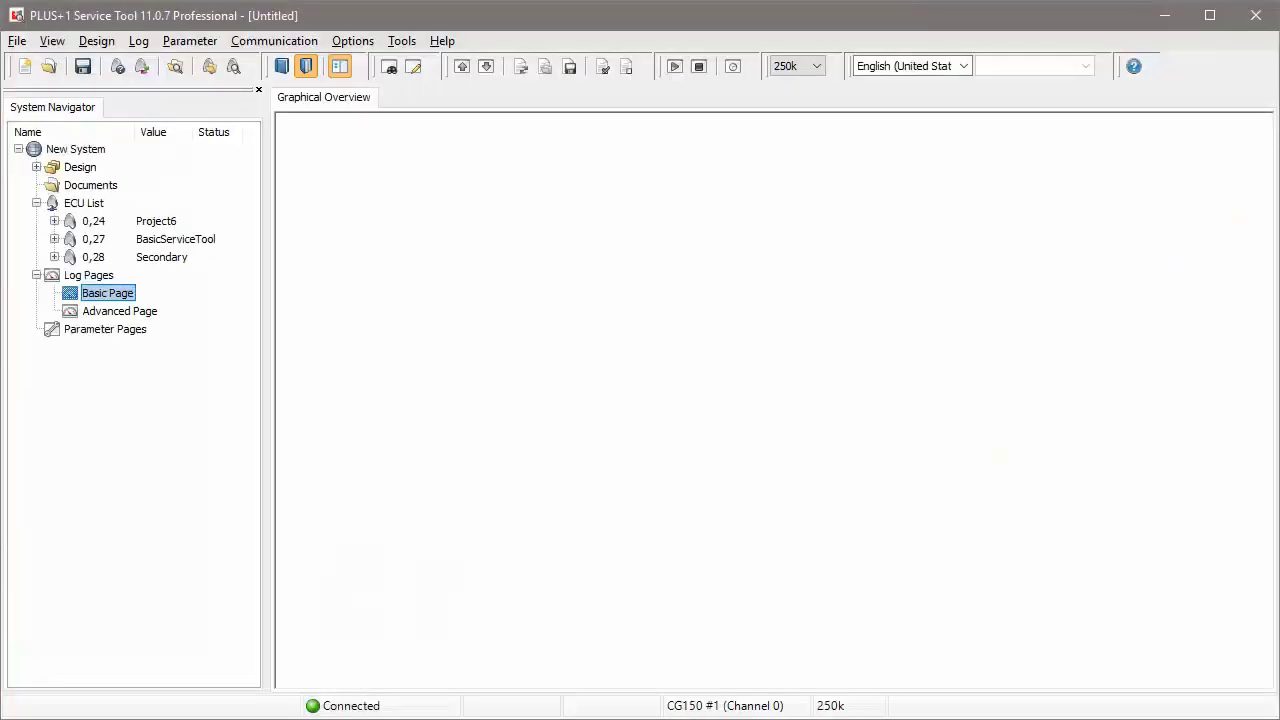
# Open the design of Basic Page and add the signal CP_Voltage from ECU 0,27 - BasicServiceTool.
pyautogui.rightClick(117, 295)
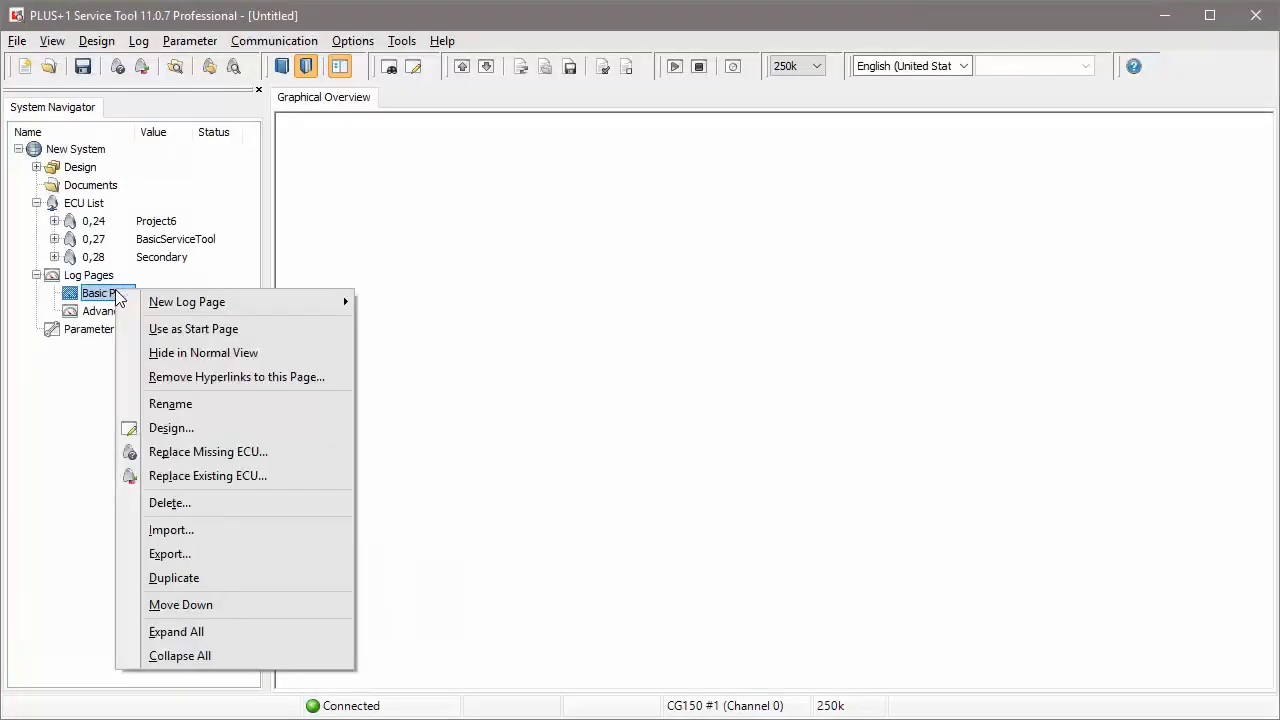
pyautogui.click(79, 297)
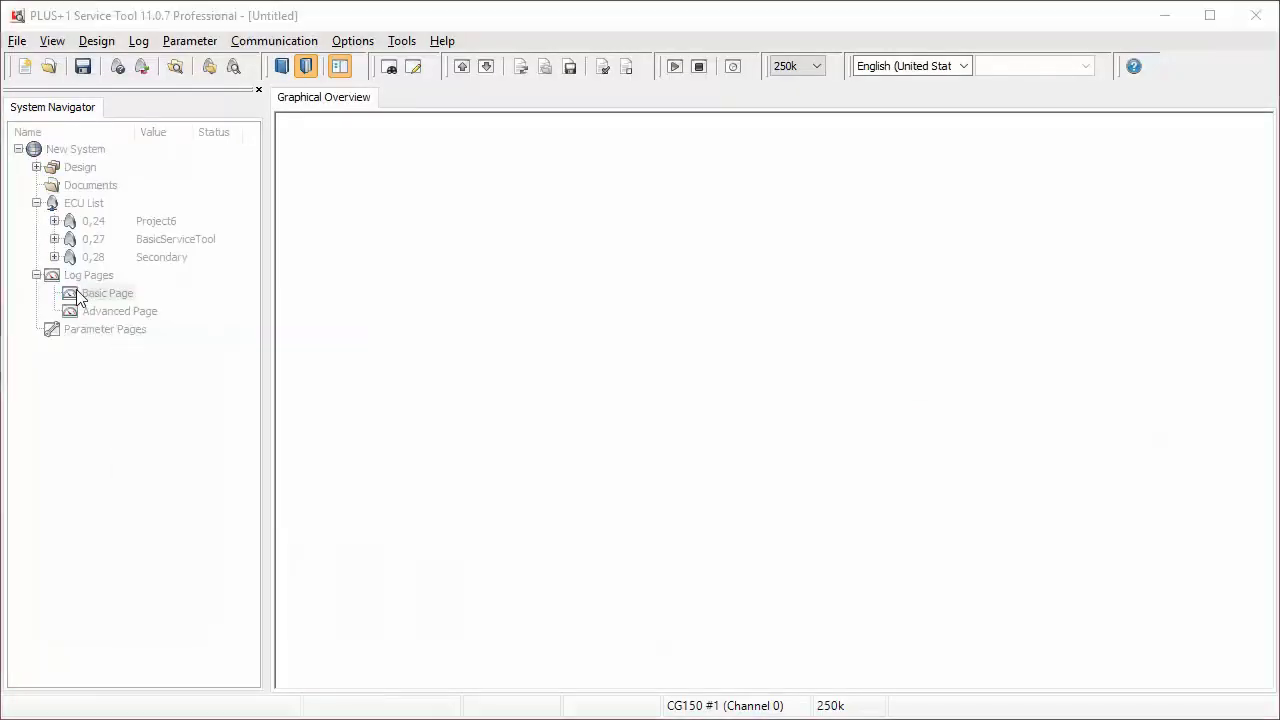
pyautogui.click(222, 192)
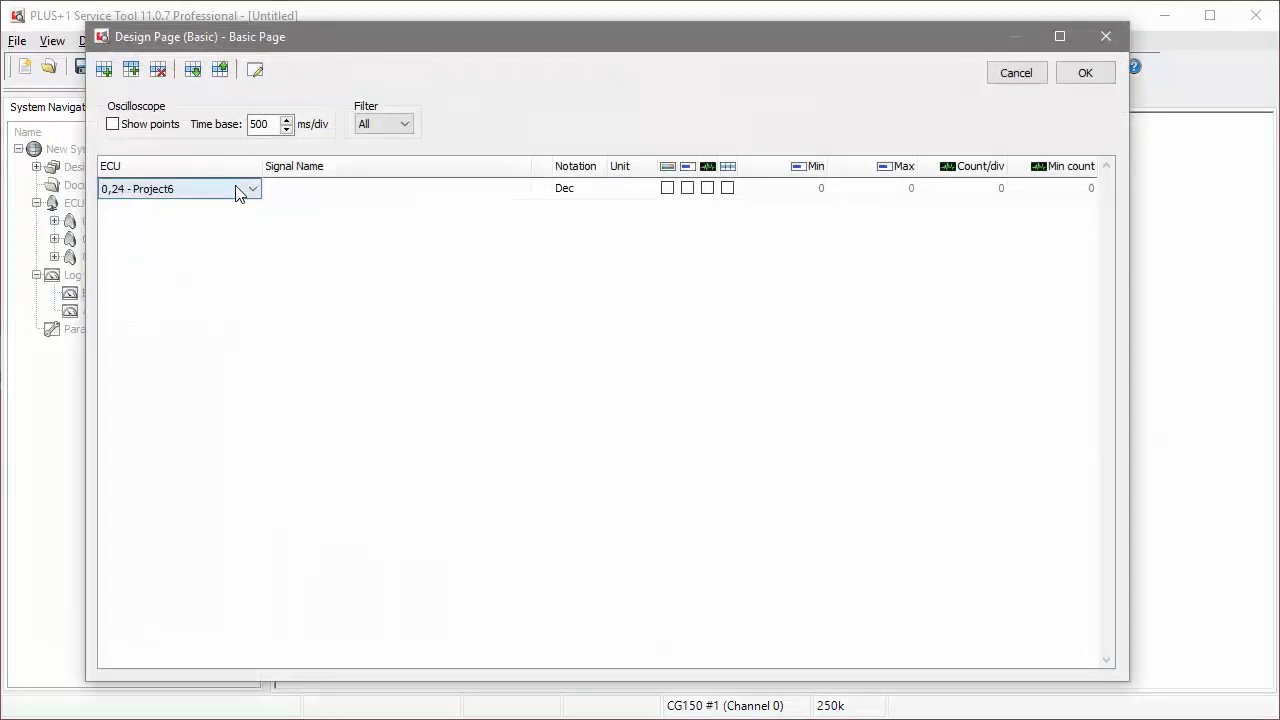
pyautogui.click(253, 189)
pyautogui.click(237, 224)
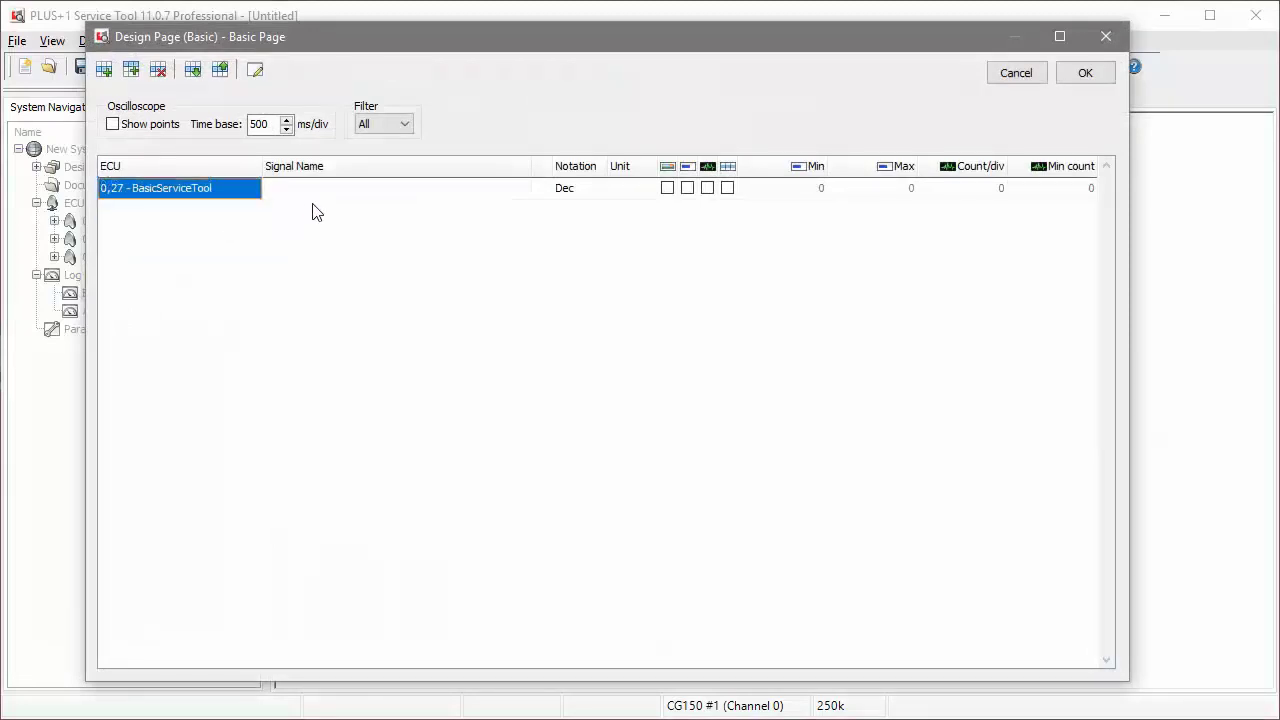
pyautogui.click(323, 188)
pyautogui.write('cp_Alarm')
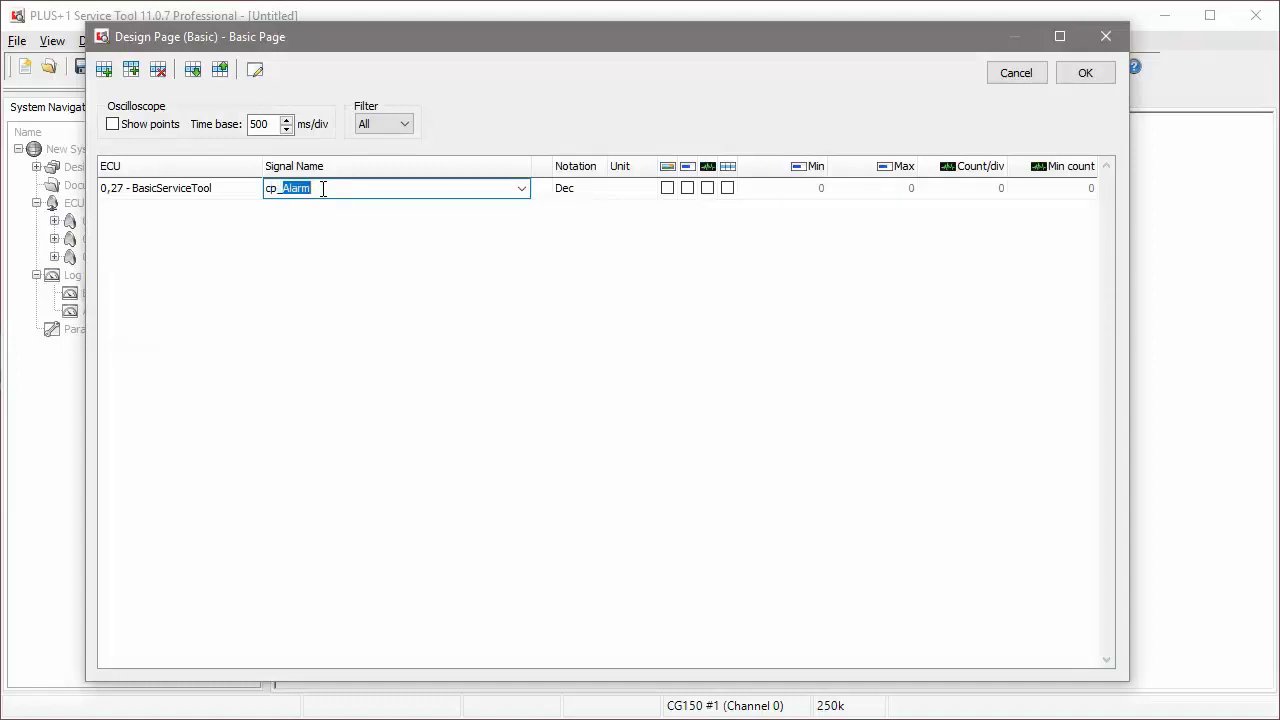
pyautogui.click(521, 190)
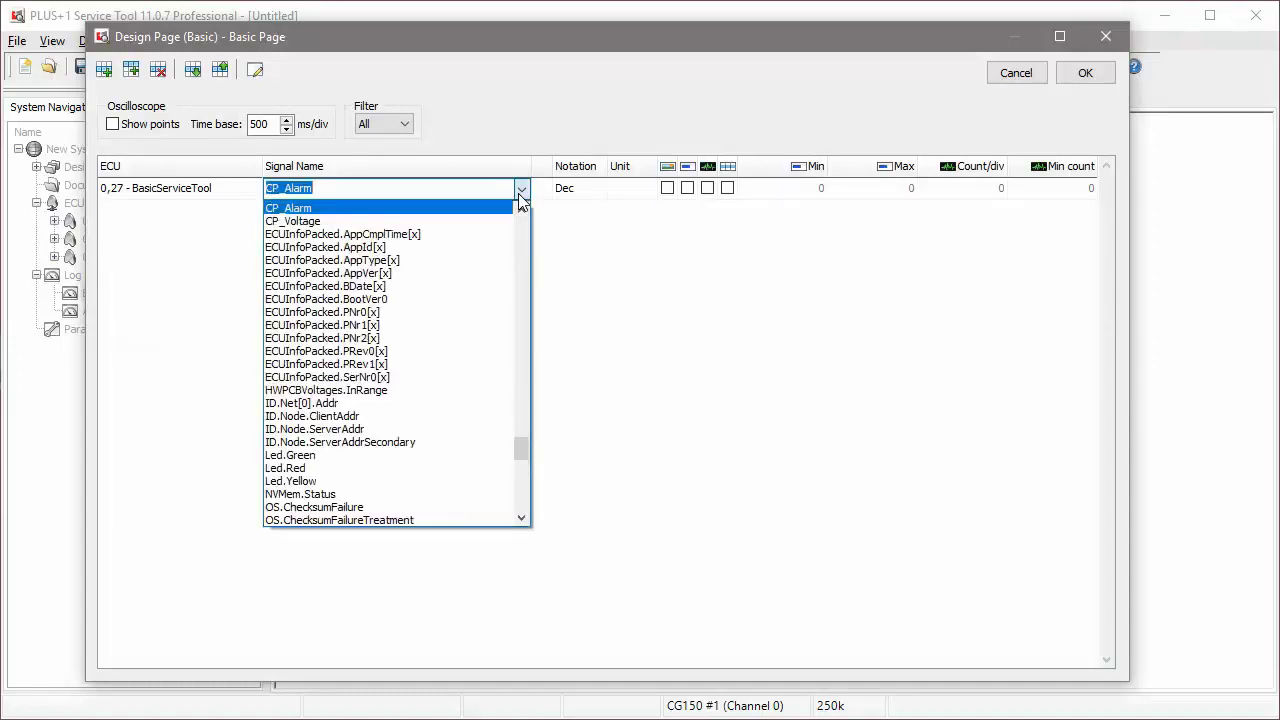
pyautogui.click(475, 221)
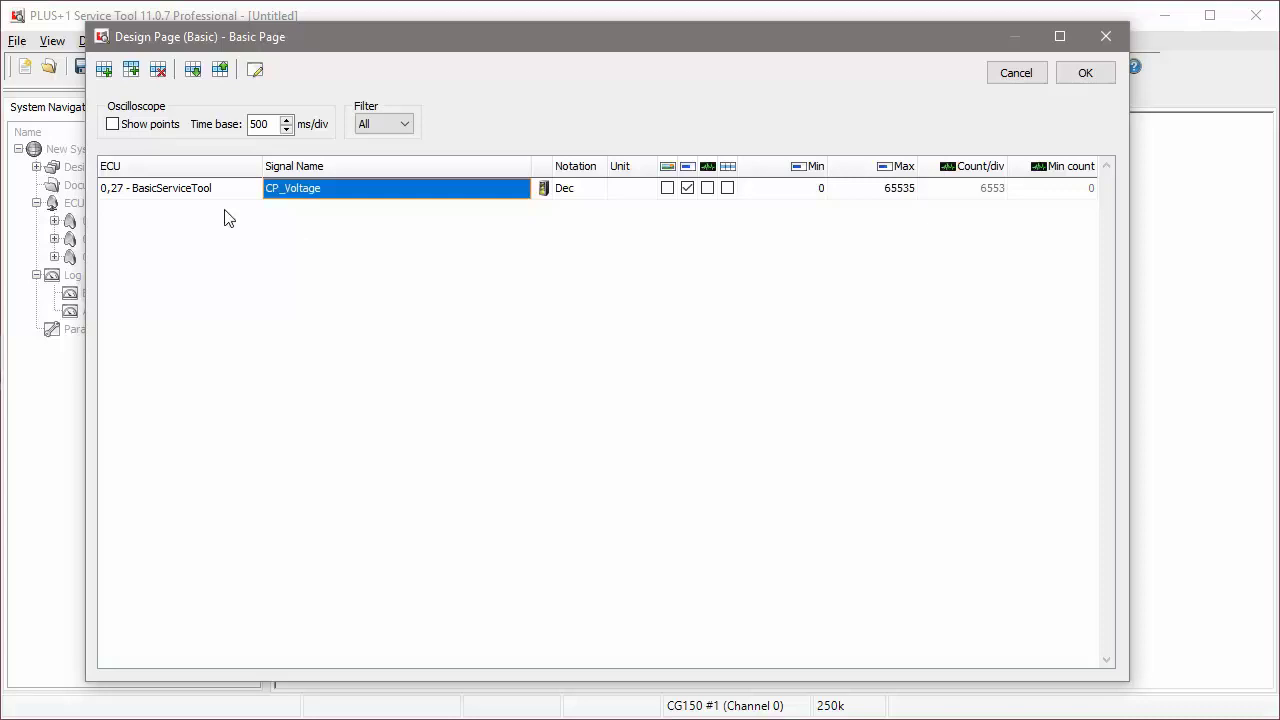
# Append a second row to the Basic Page design with the signal ParamAlarmLevel.
pyautogui.click(104, 69)
pyautogui.click(355, 209)
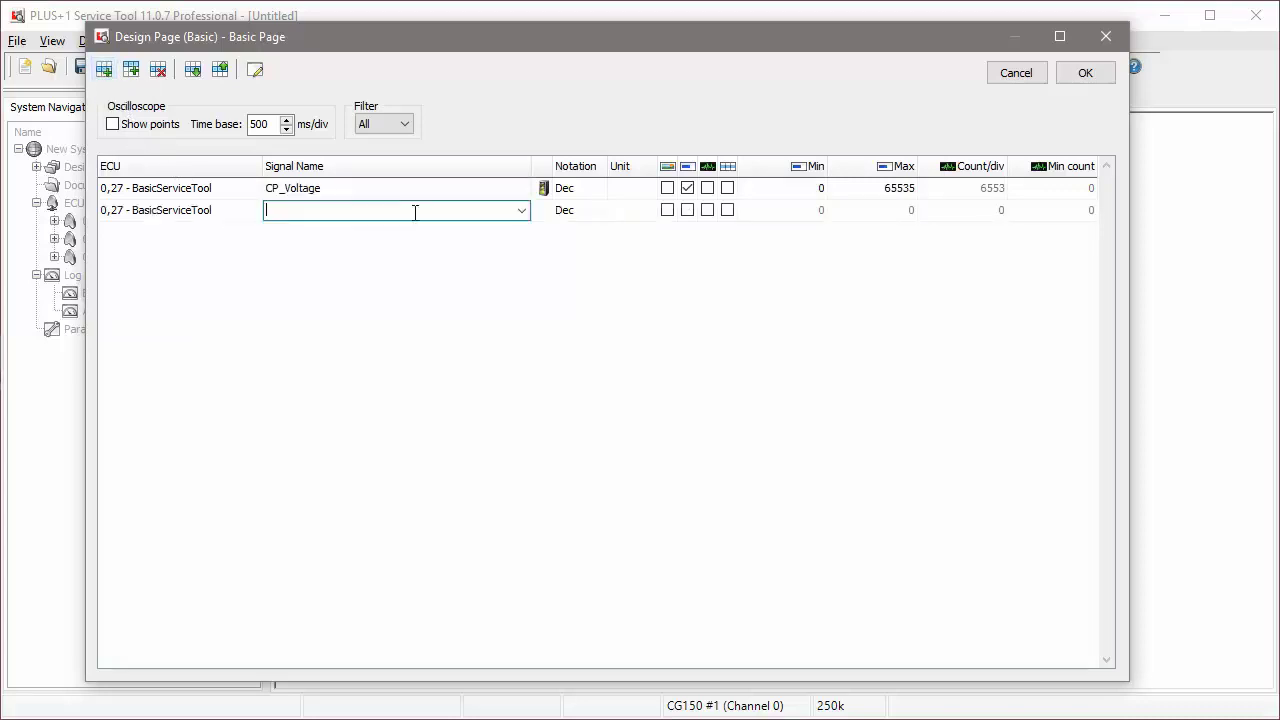
pyautogui.click(521, 211)
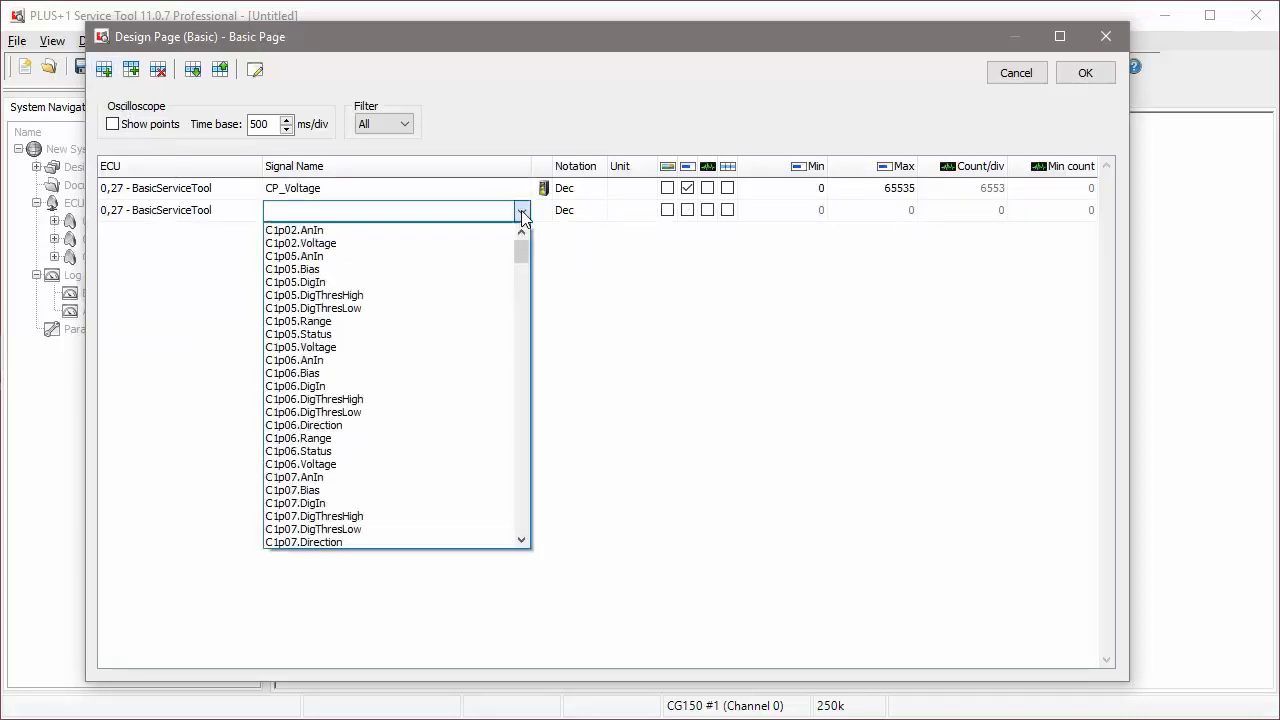
pyautogui.write('paramAlarmLevel')
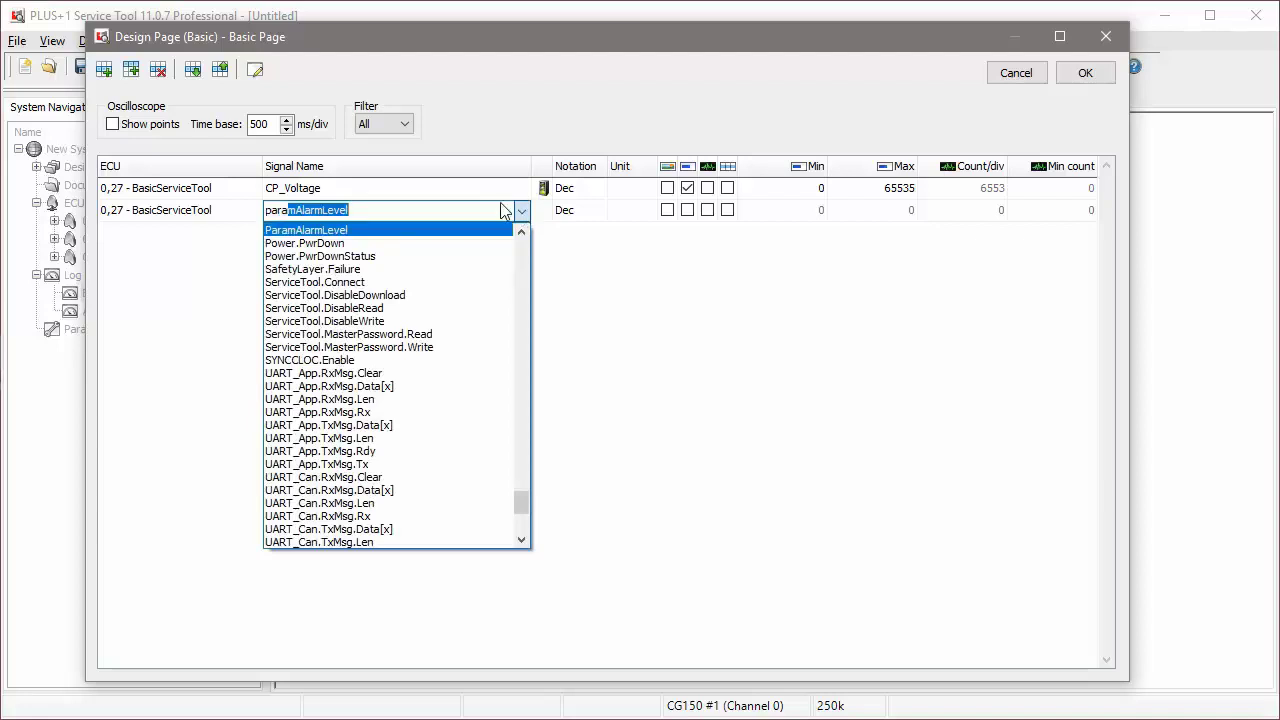
pyautogui.press('Return')
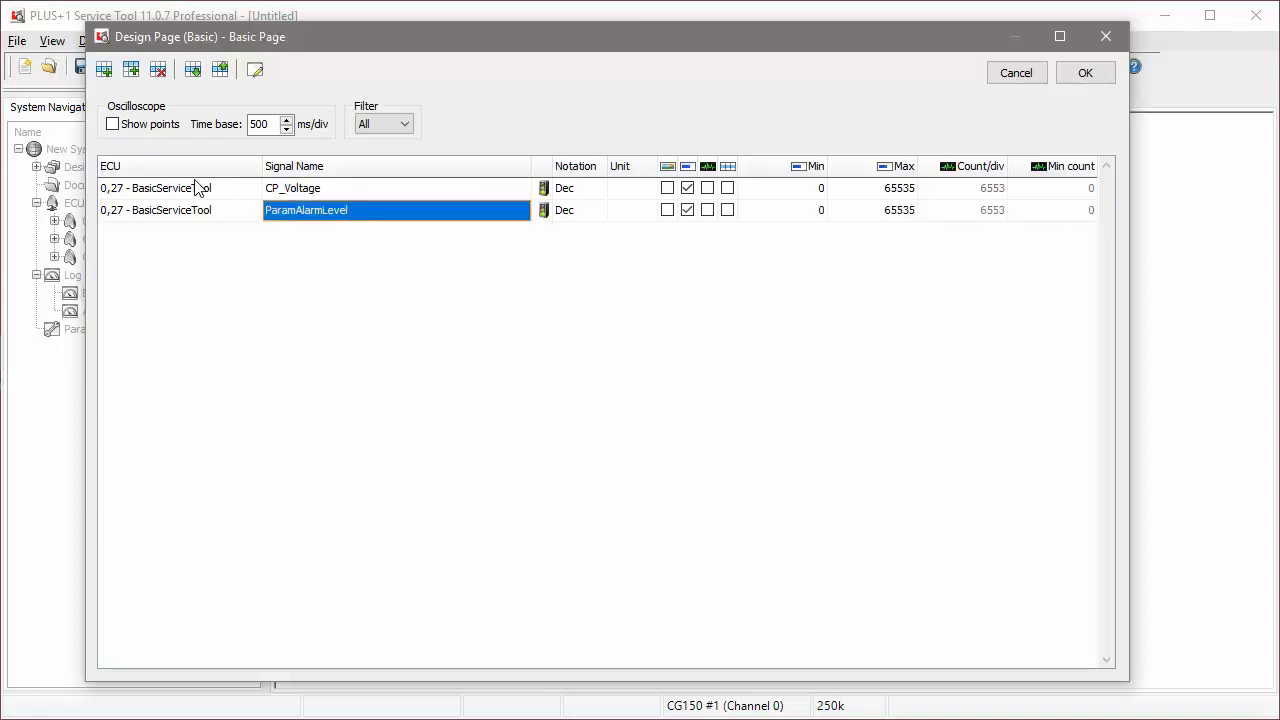
# Append a third row to the Basic Page design and browse the signal names available for it.
pyautogui.click(105, 70)
pyautogui.click(522, 236)
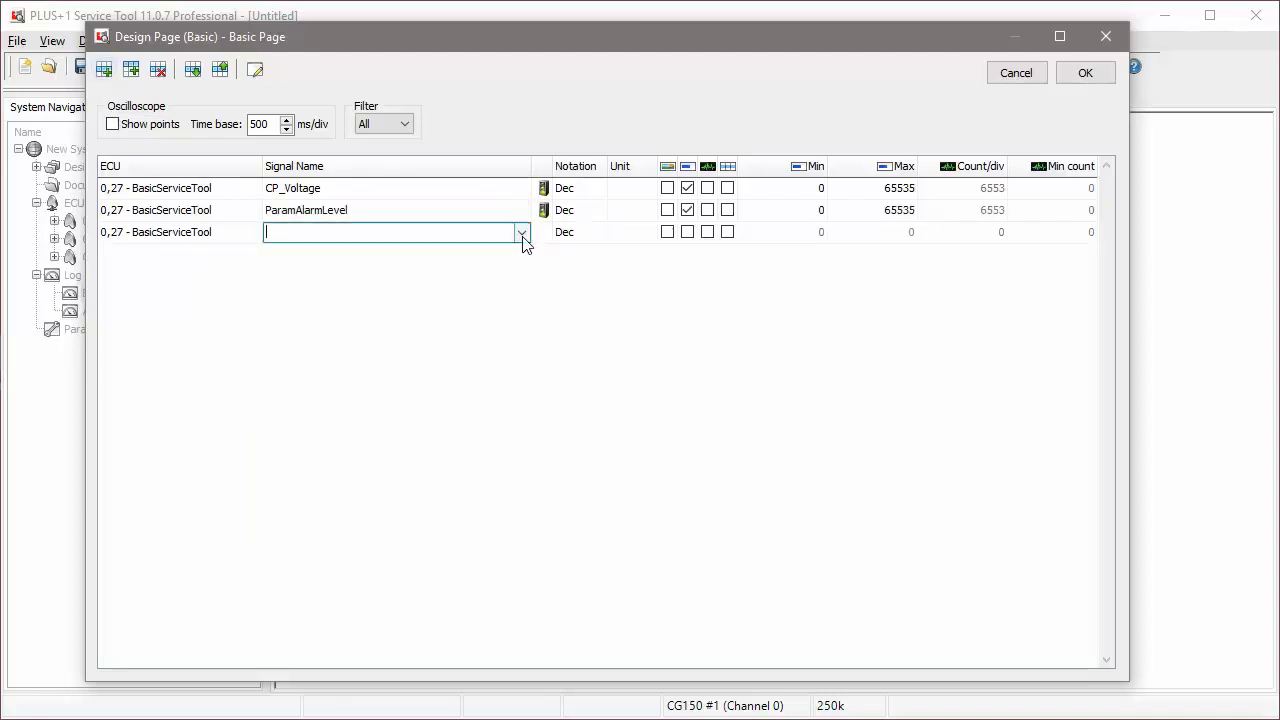
pyautogui.click(521, 233)
pyautogui.moveTo(520, 274); pyautogui.dragTo(551, 374)
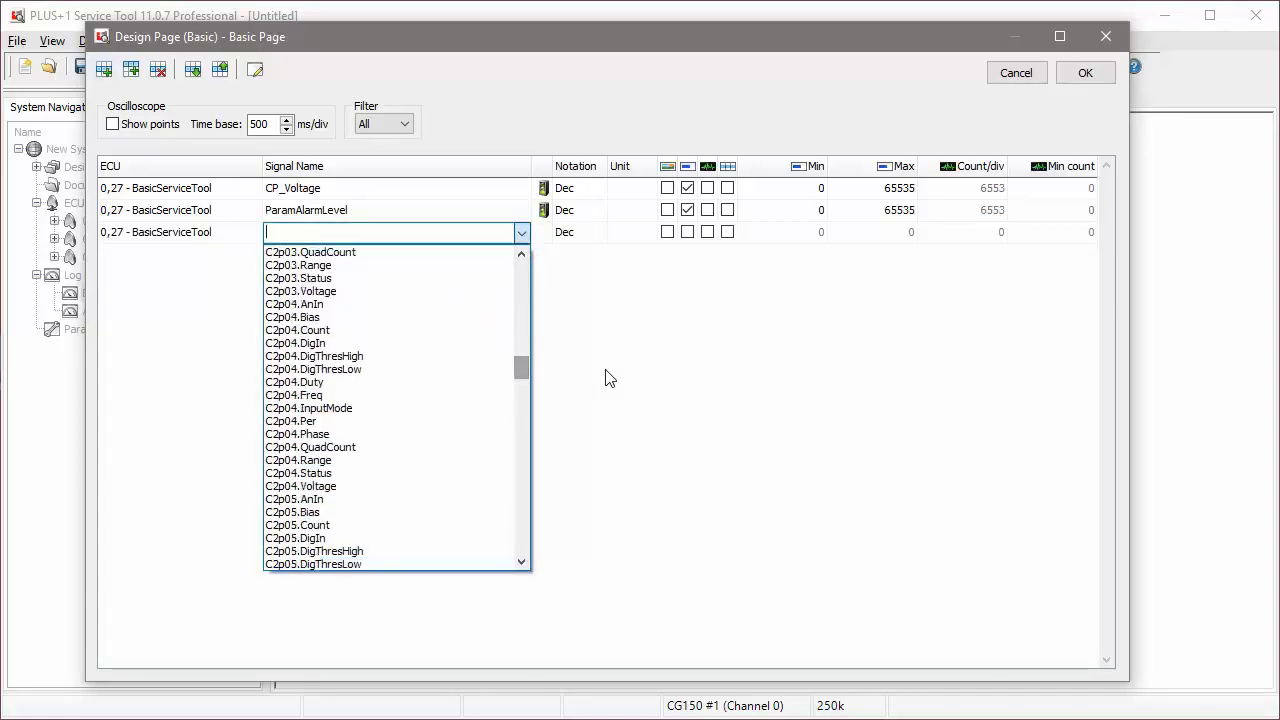
pyautogui.click(633, 362)
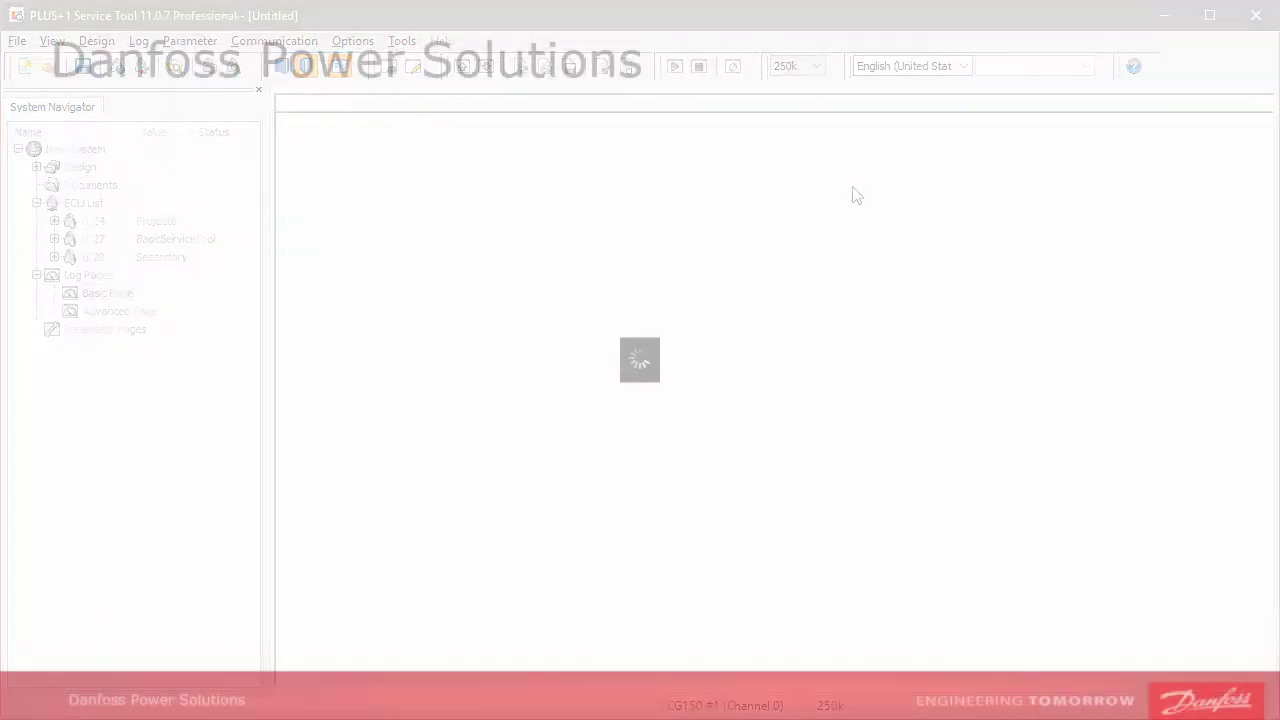
pyautogui.click(52, 41)
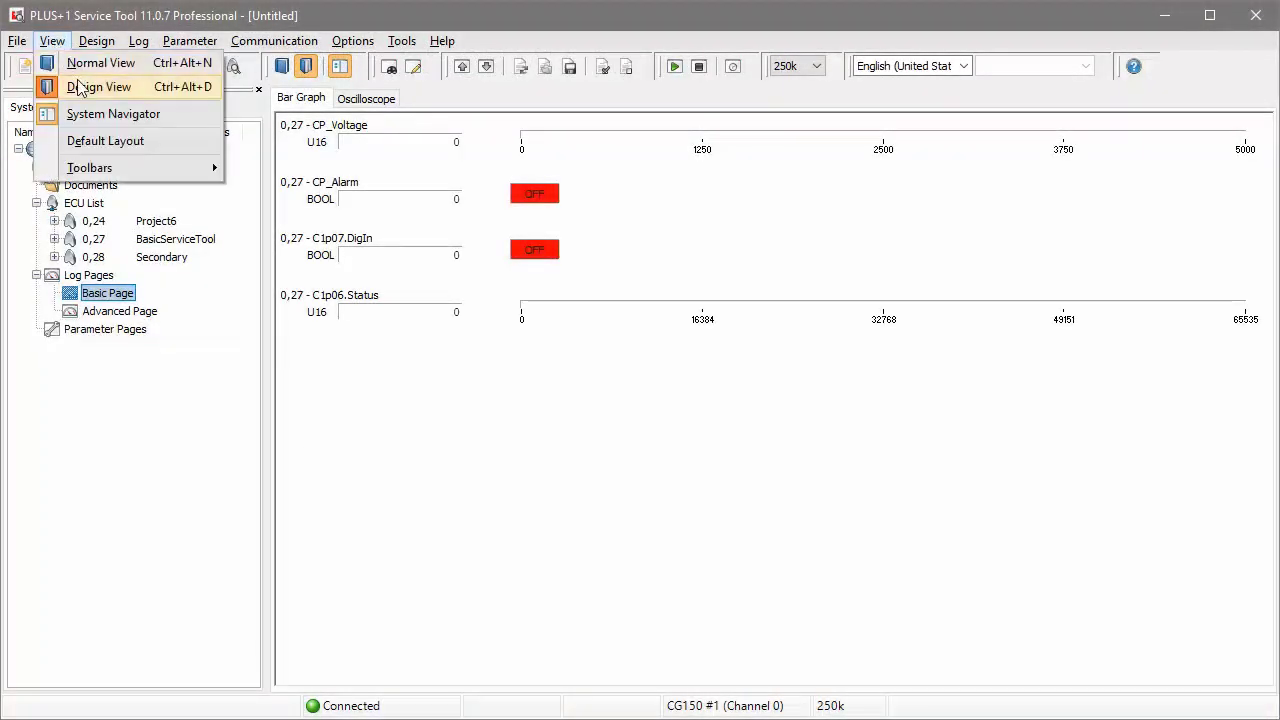
pyautogui.click(446, 402)
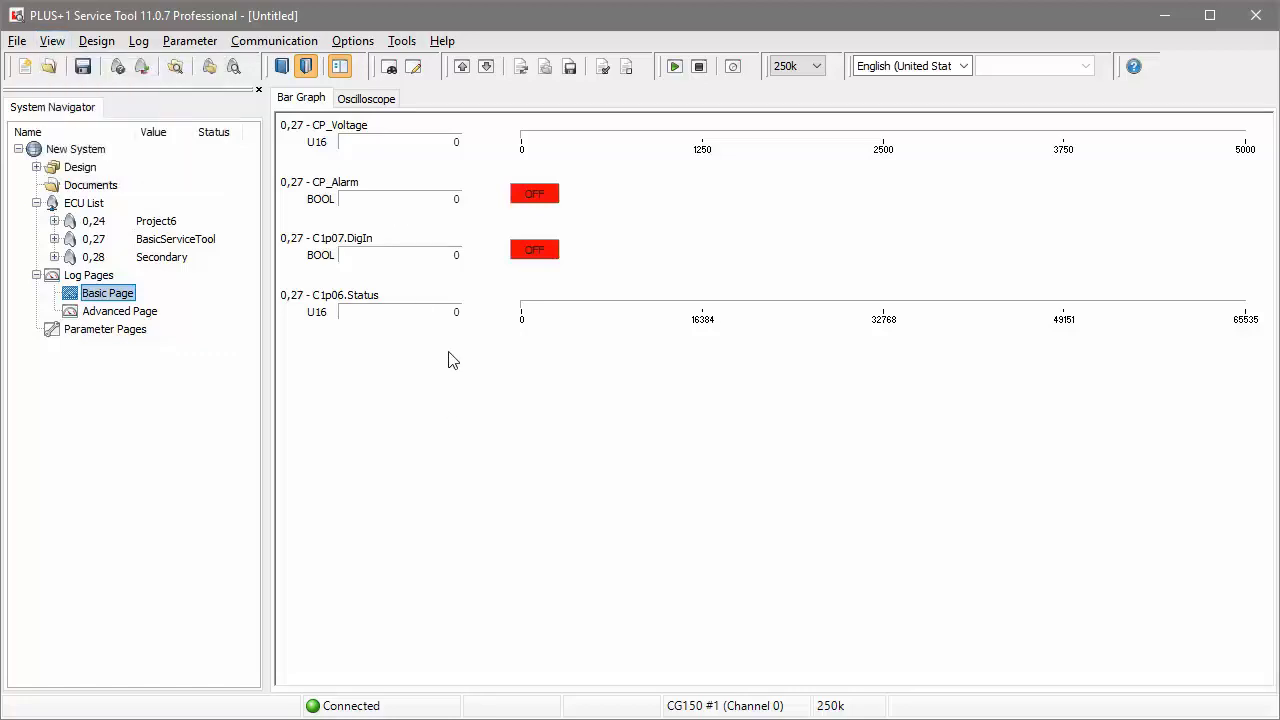
# Log the Basic Page signals, view CP_Voltage and CP_Alarm on the oscilloscope, and stop the logging.
pyautogui.click(674, 66)
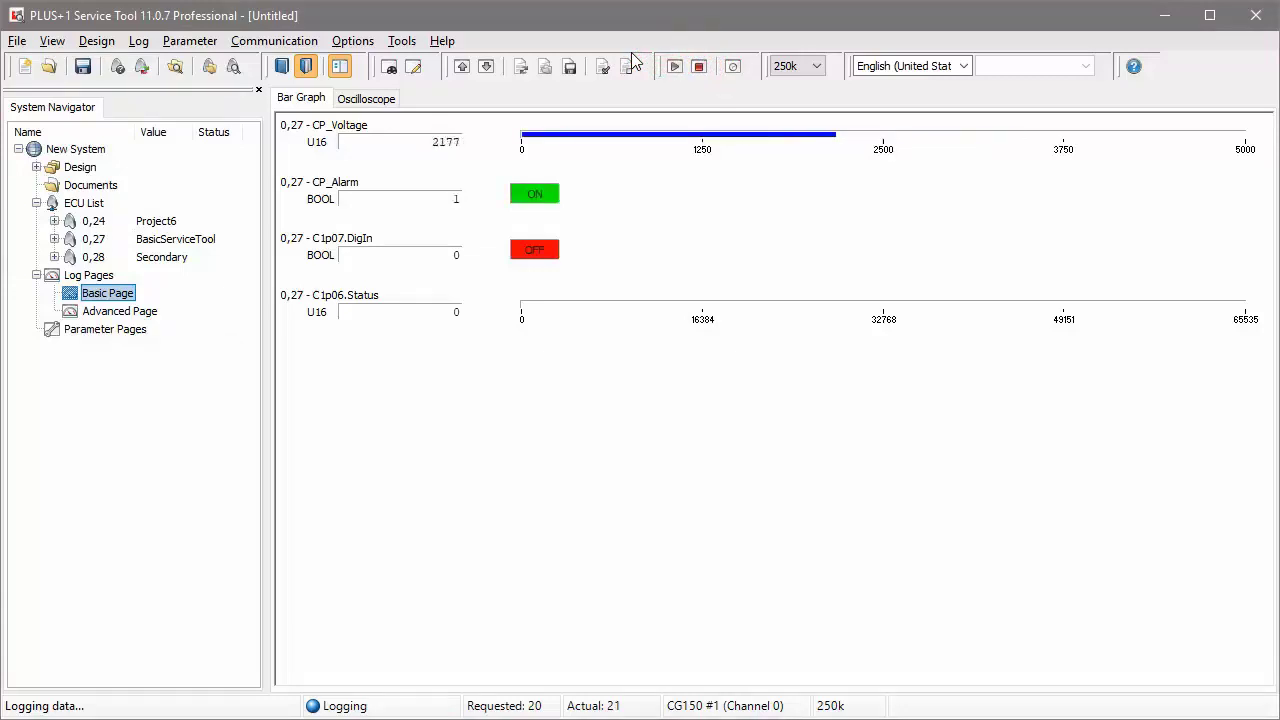
pyautogui.click(366, 99)
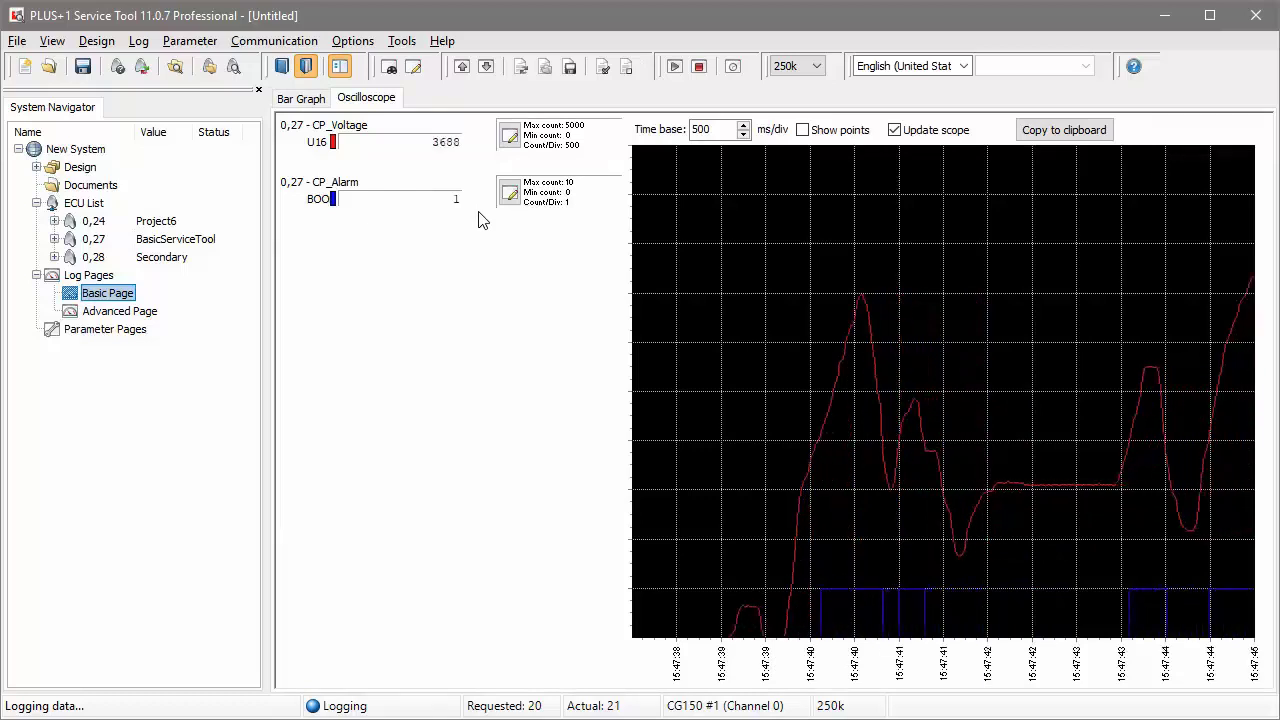
pyautogui.click(699, 66)
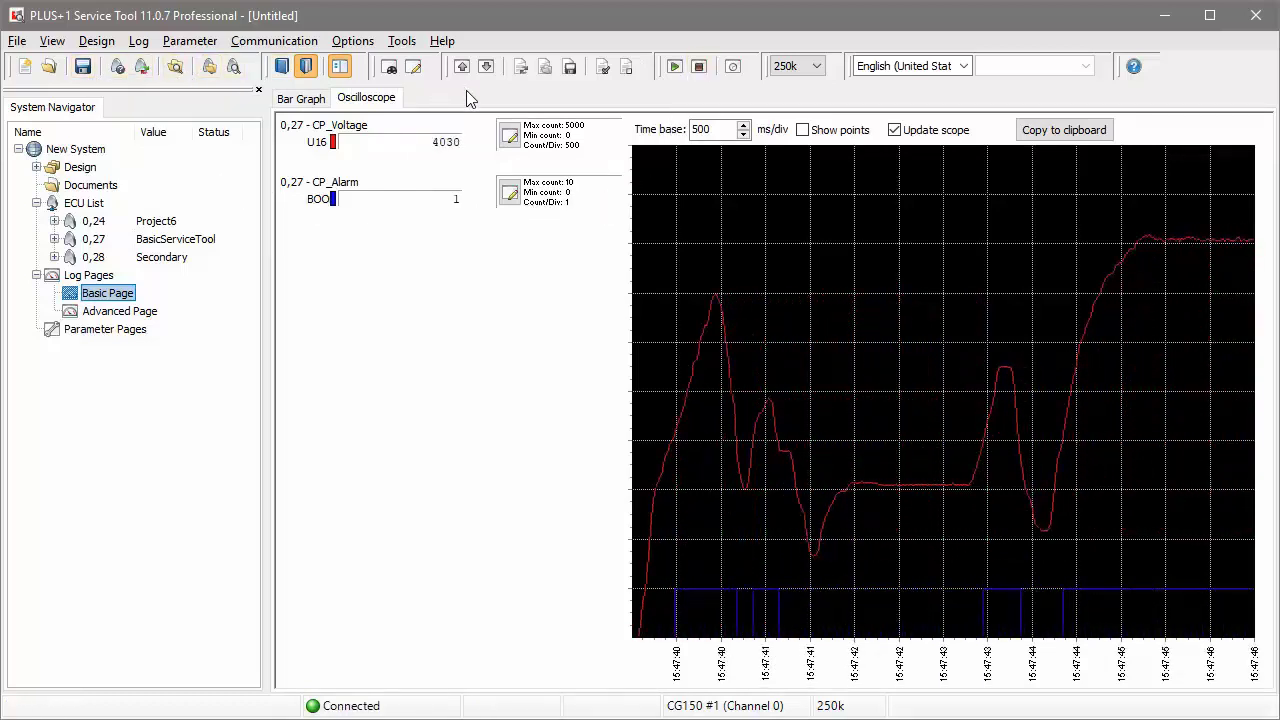
# Switch to Normal View to log the Basic Page signals on the oscilloscope, and stop the logging.
pyautogui.click(52, 41)
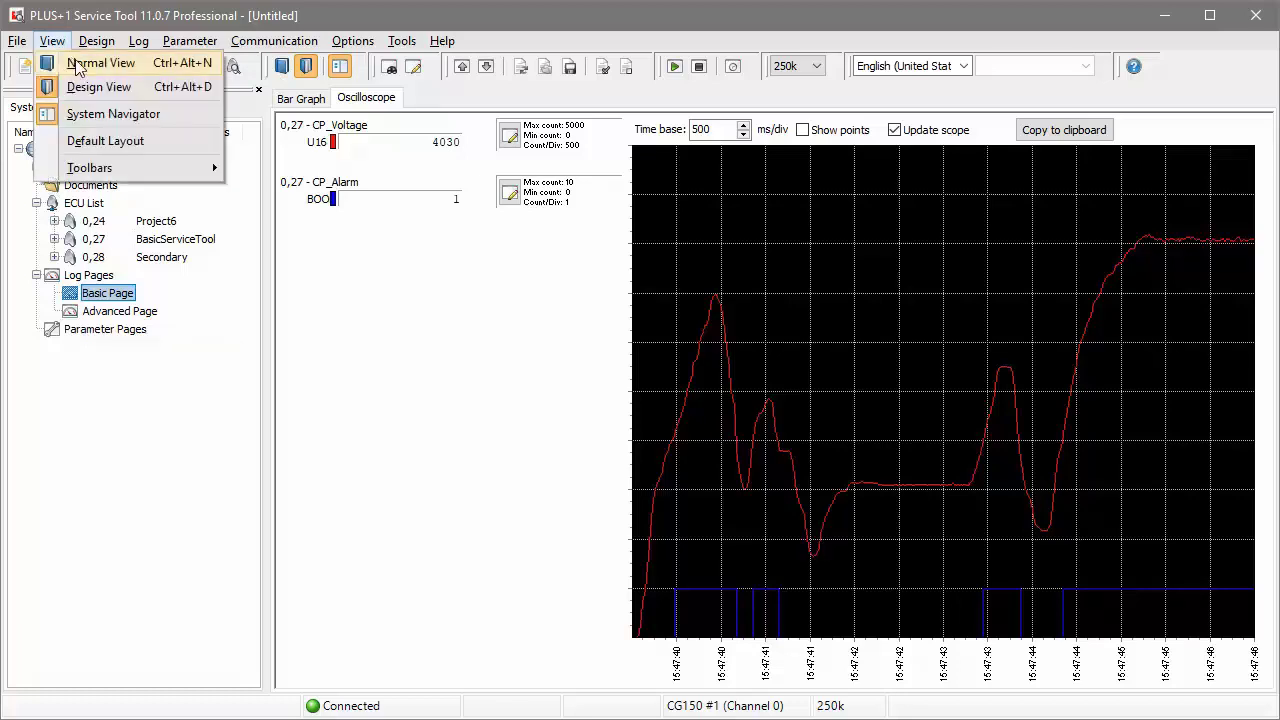
pyautogui.click(100, 60)
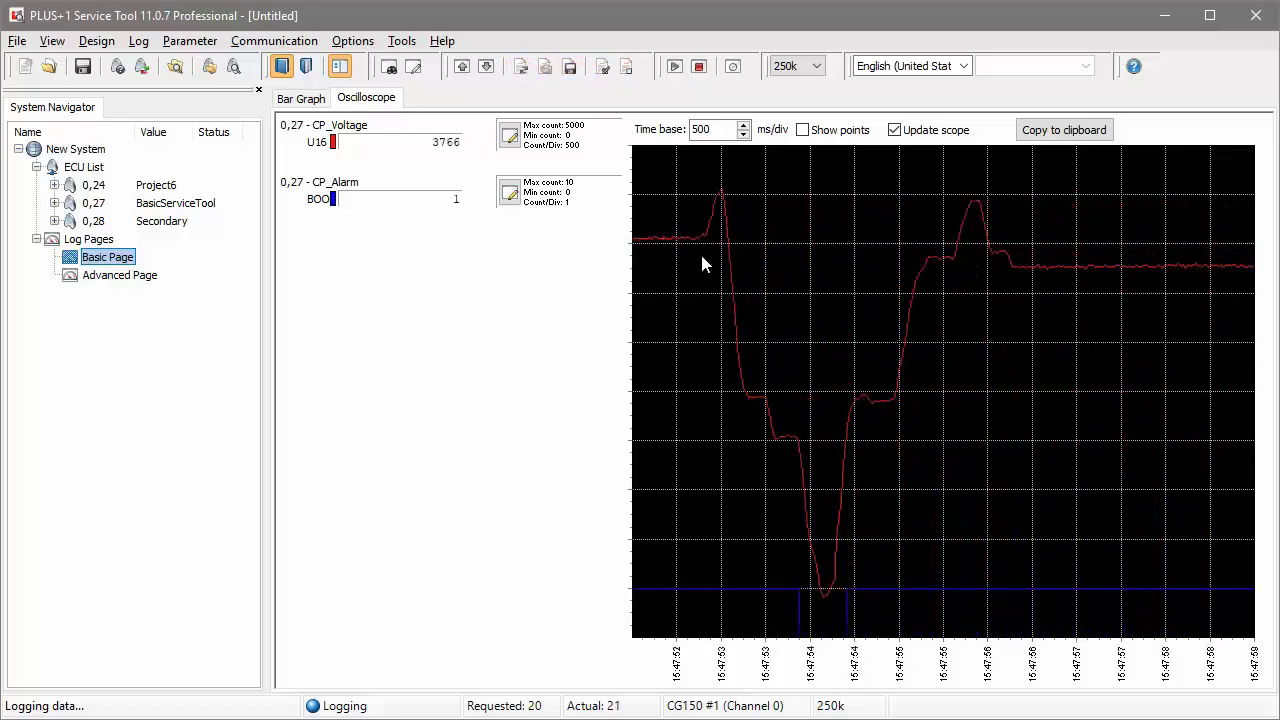
pyautogui.click(700, 67)
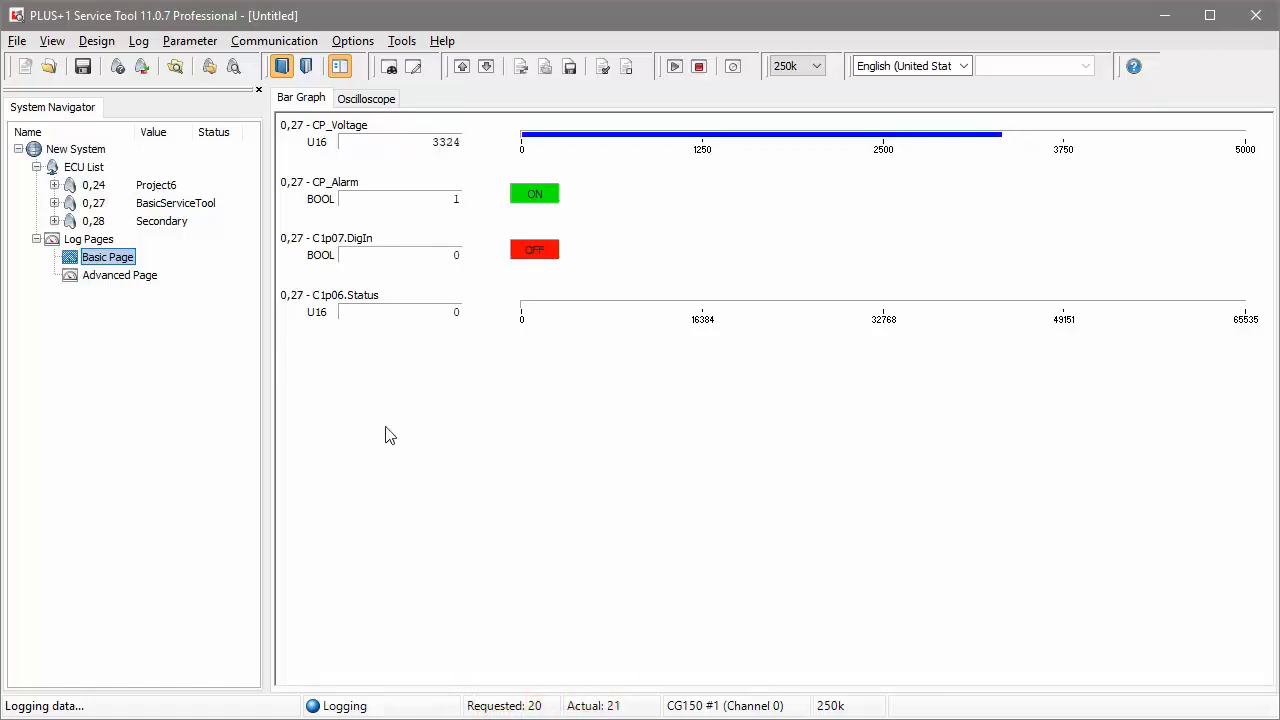
# Change the log period to 30 ms while the Basic Page signals are being logged.
pyautogui.click(138, 40)
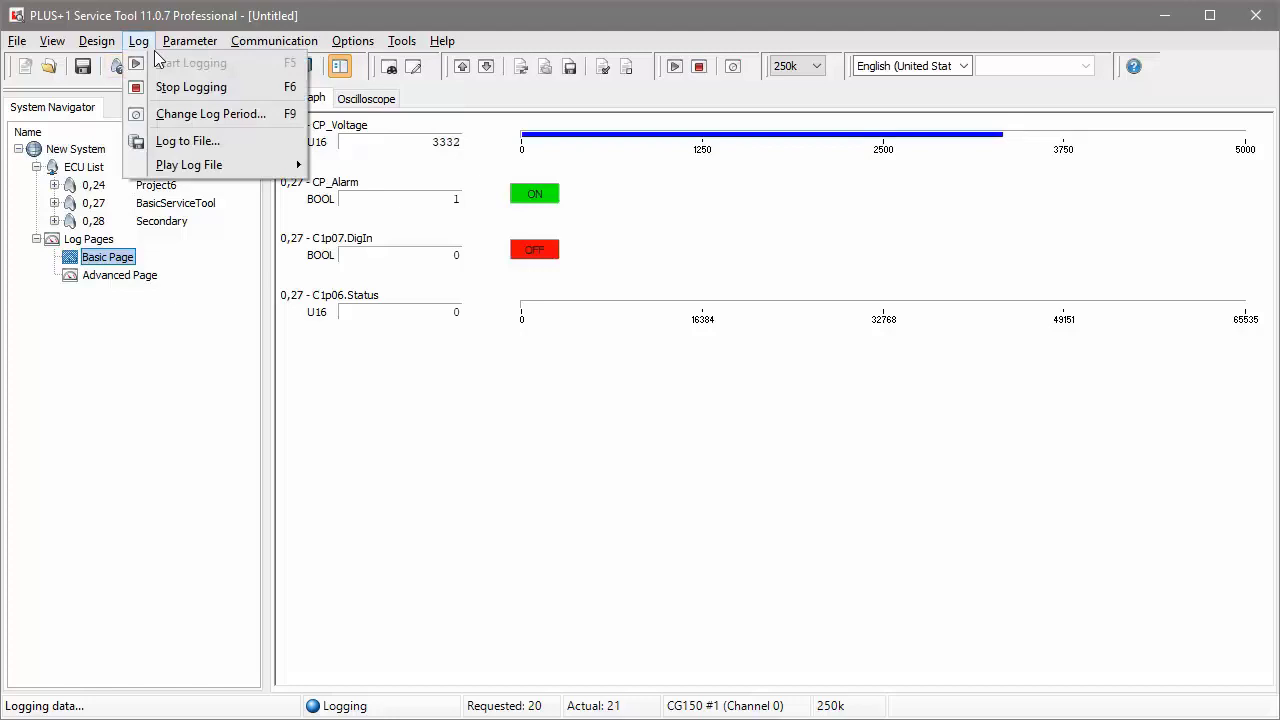
pyautogui.click(205, 114)
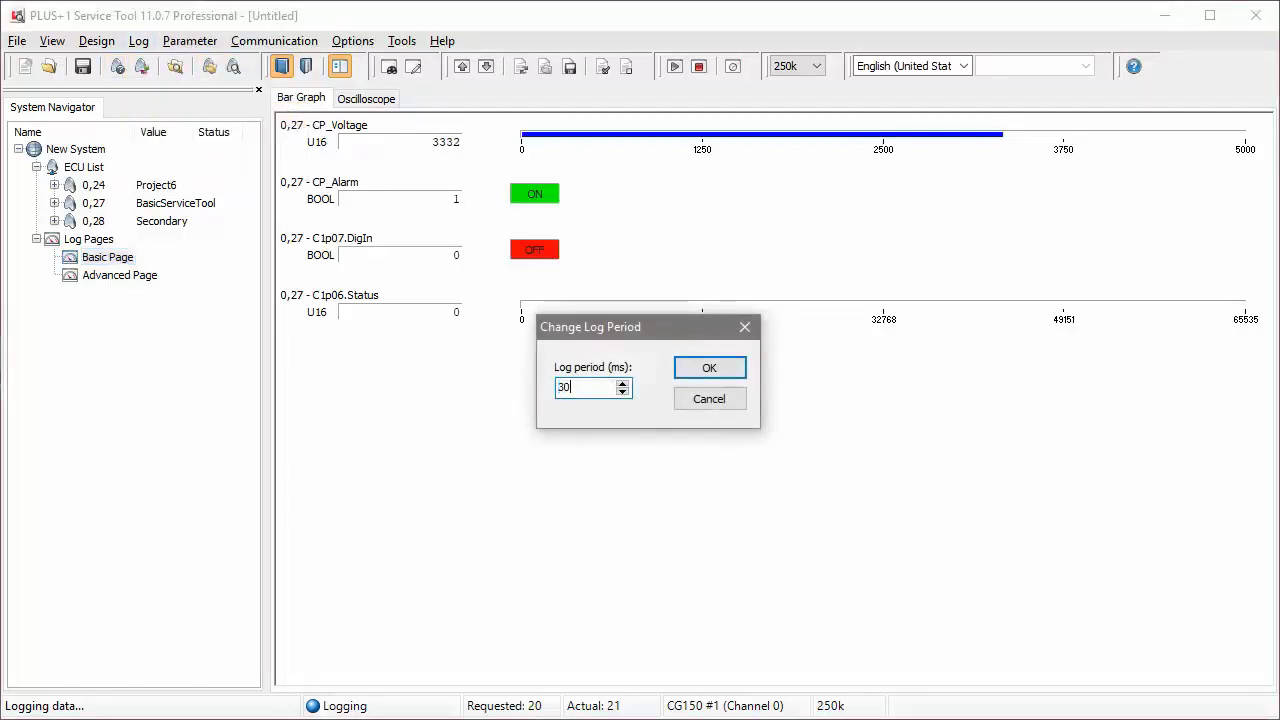
pyautogui.press('Return')
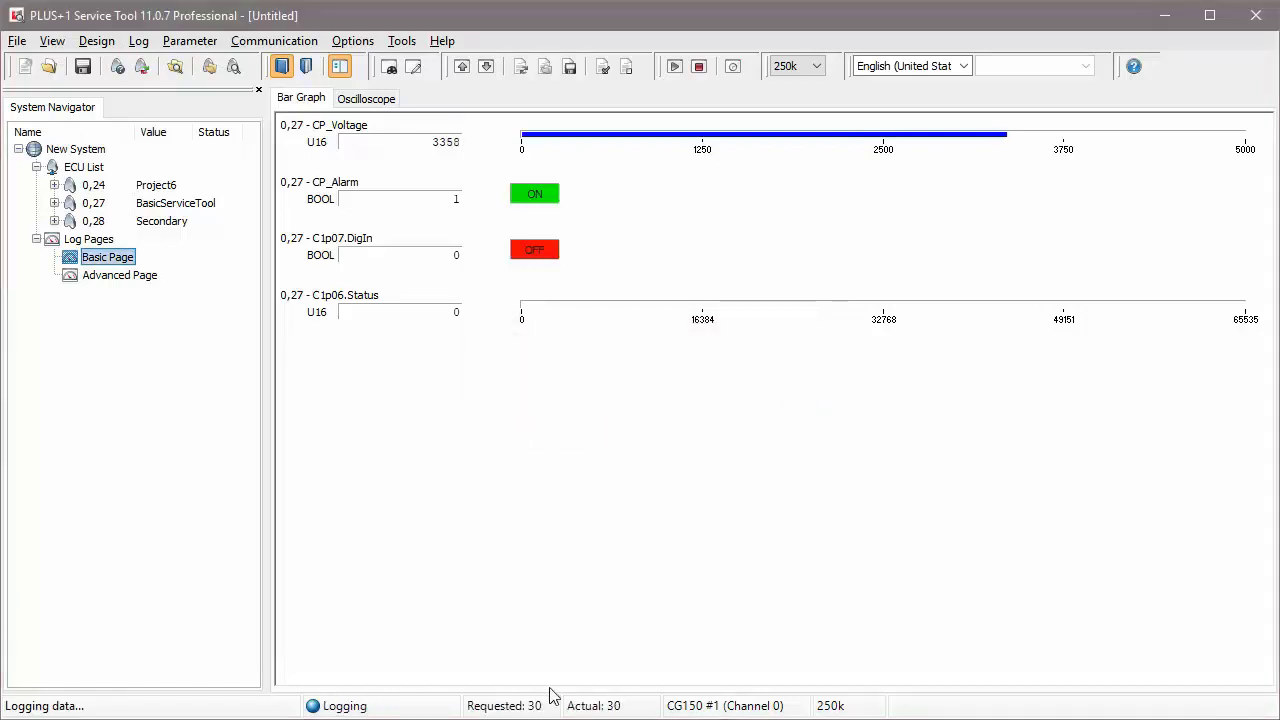
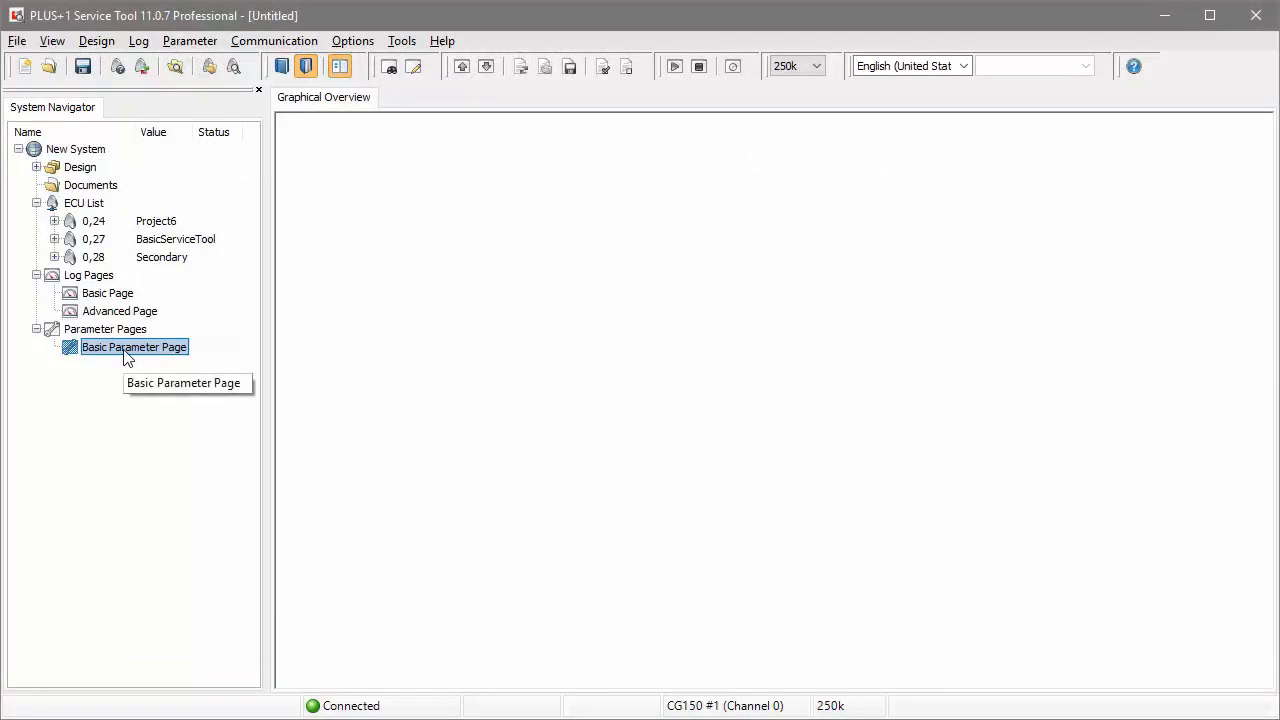
# Open the design of Basic Parameter Page and add the signal ParamAlarmLevel from ECU 0,27 - BasicServiceTool.
pyautogui.doubleClick(72, 352)
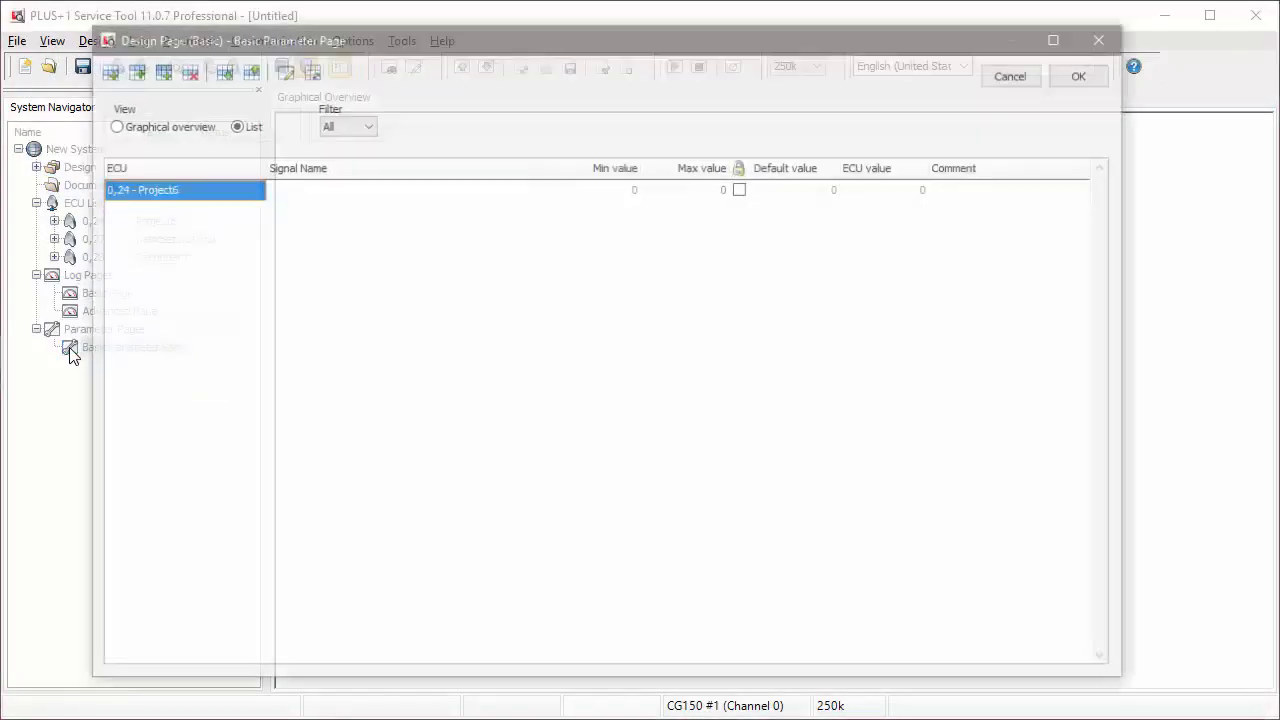
pyautogui.click(229, 193)
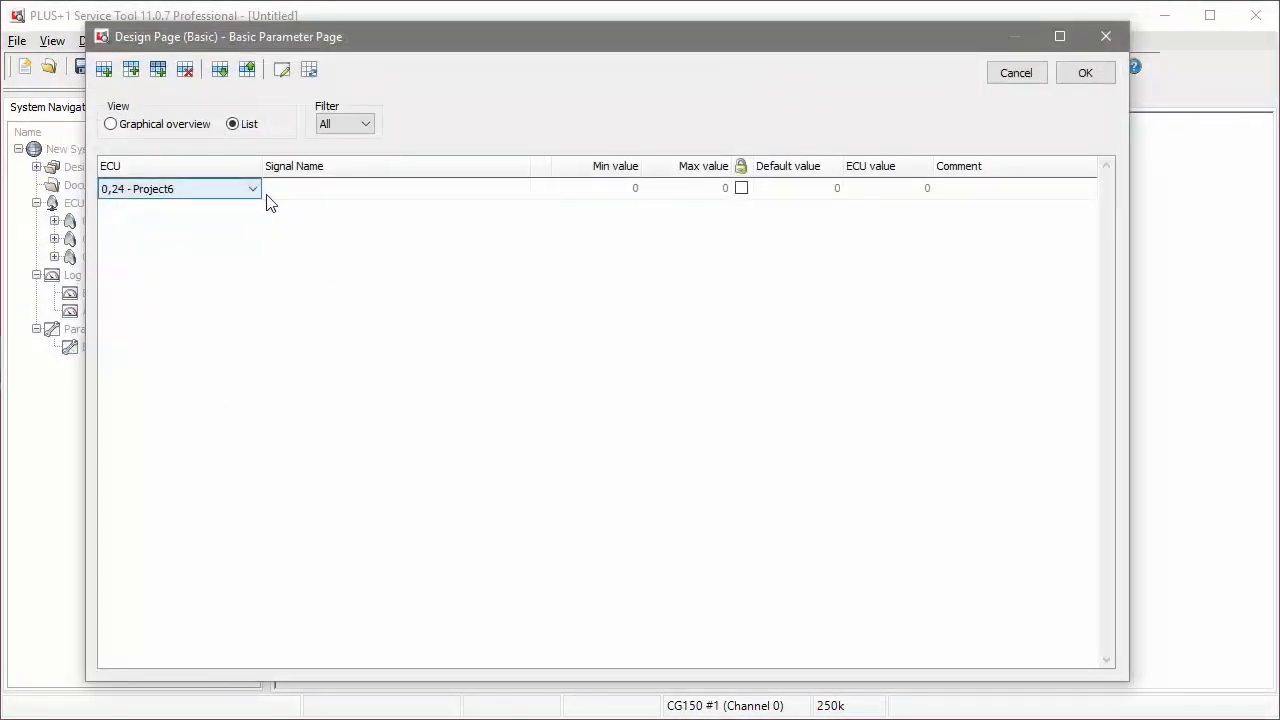
pyautogui.click(255, 189)
pyautogui.click(248, 221)
pyautogui.click(303, 193)
pyautogui.write('ParamAlarmLevel')
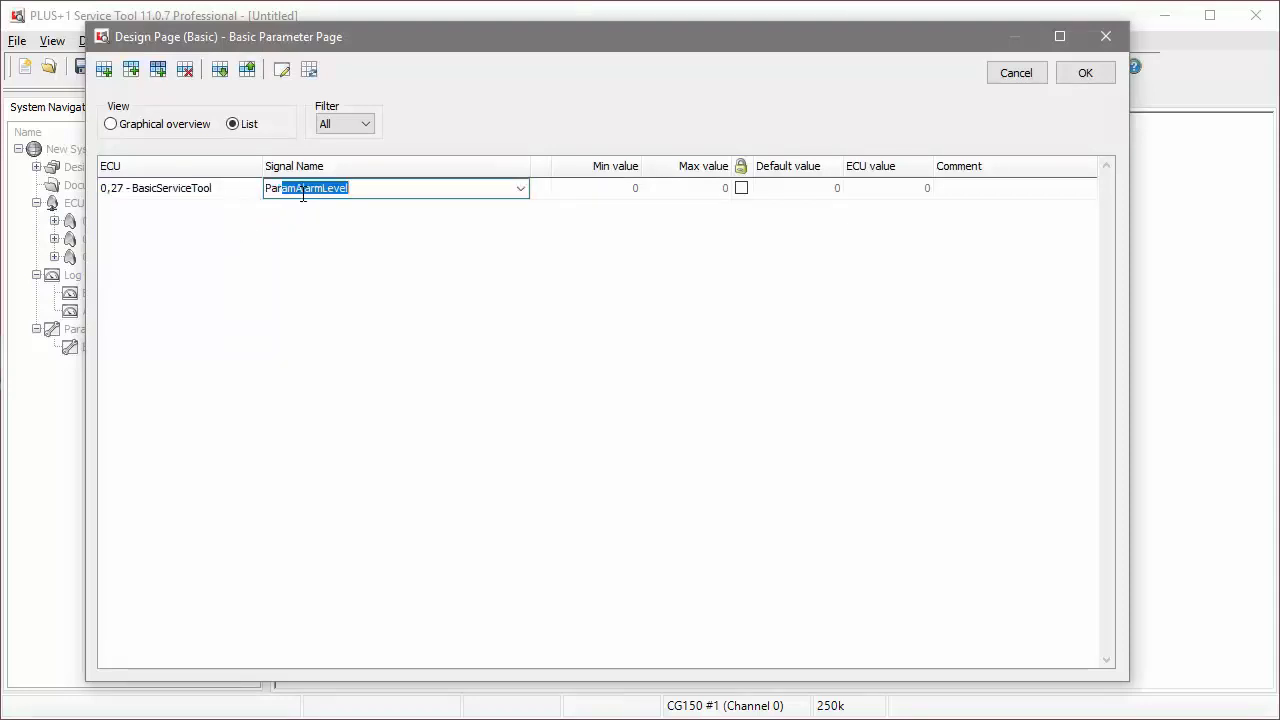
pyautogui.press('Return')
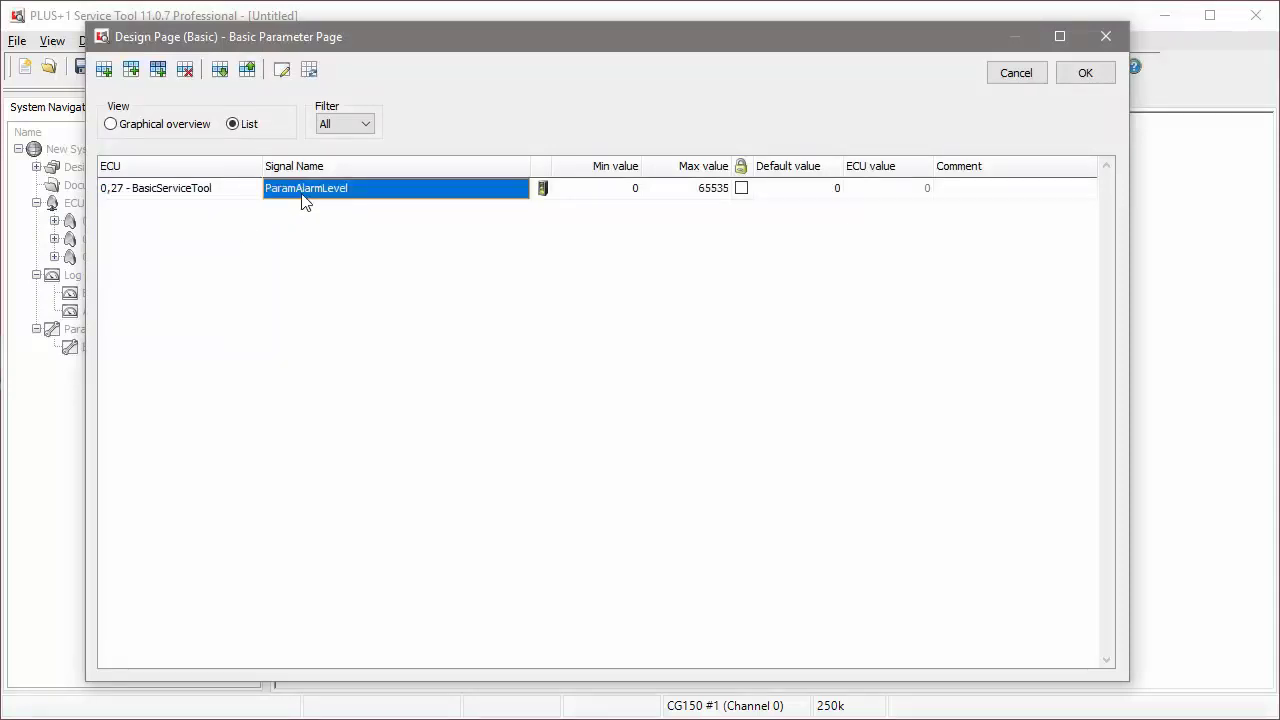
# Set the maximum value of ParamAlarmLevel to 50 and accept the Basic Parameter Page design.
pyautogui.click(716, 197)
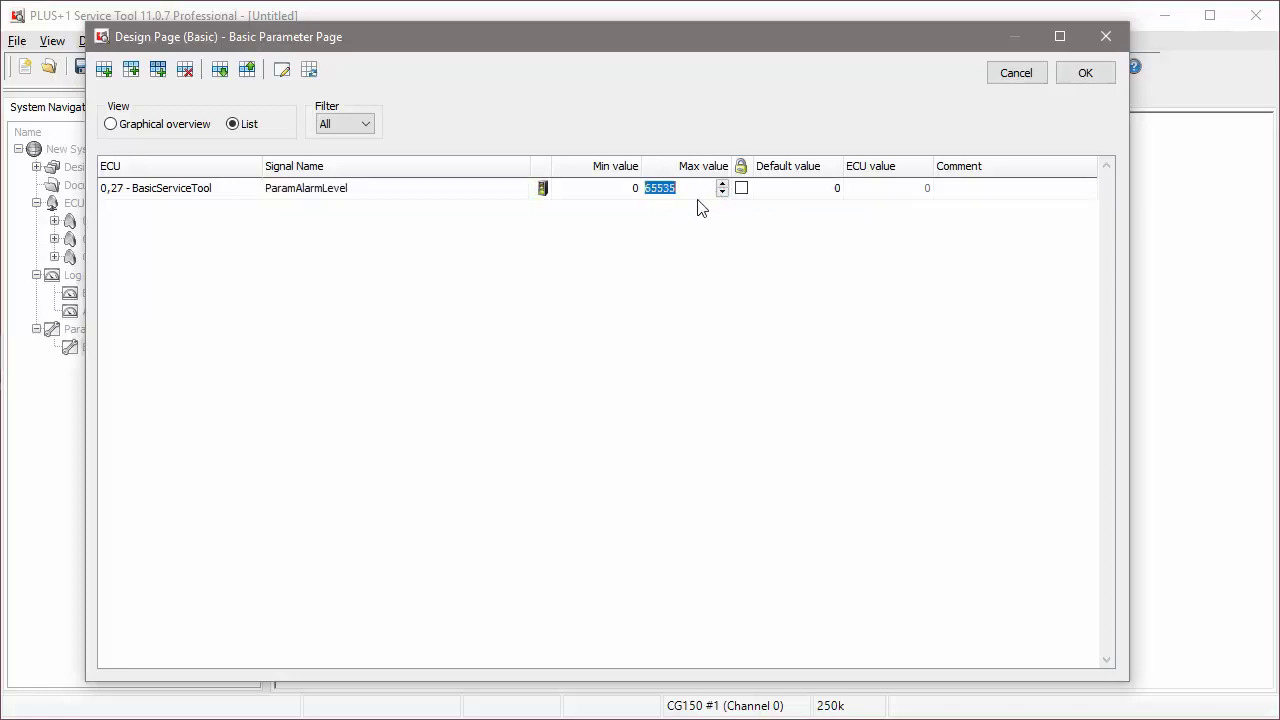
pyautogui.write('50')
pyautogui.press('Return')
pyautogui.click(1077, 77)
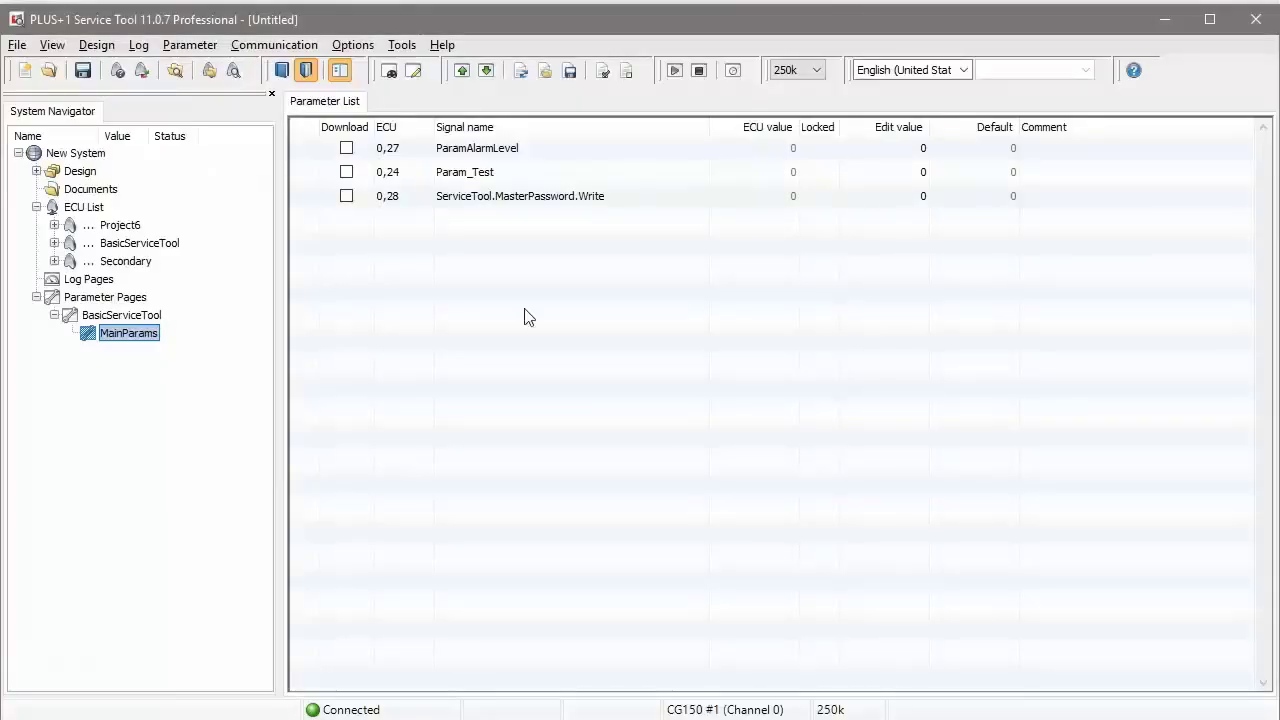
# Upload the current parameter values from the ECUs to the MainParams page.
pyautogui.press('Tab')
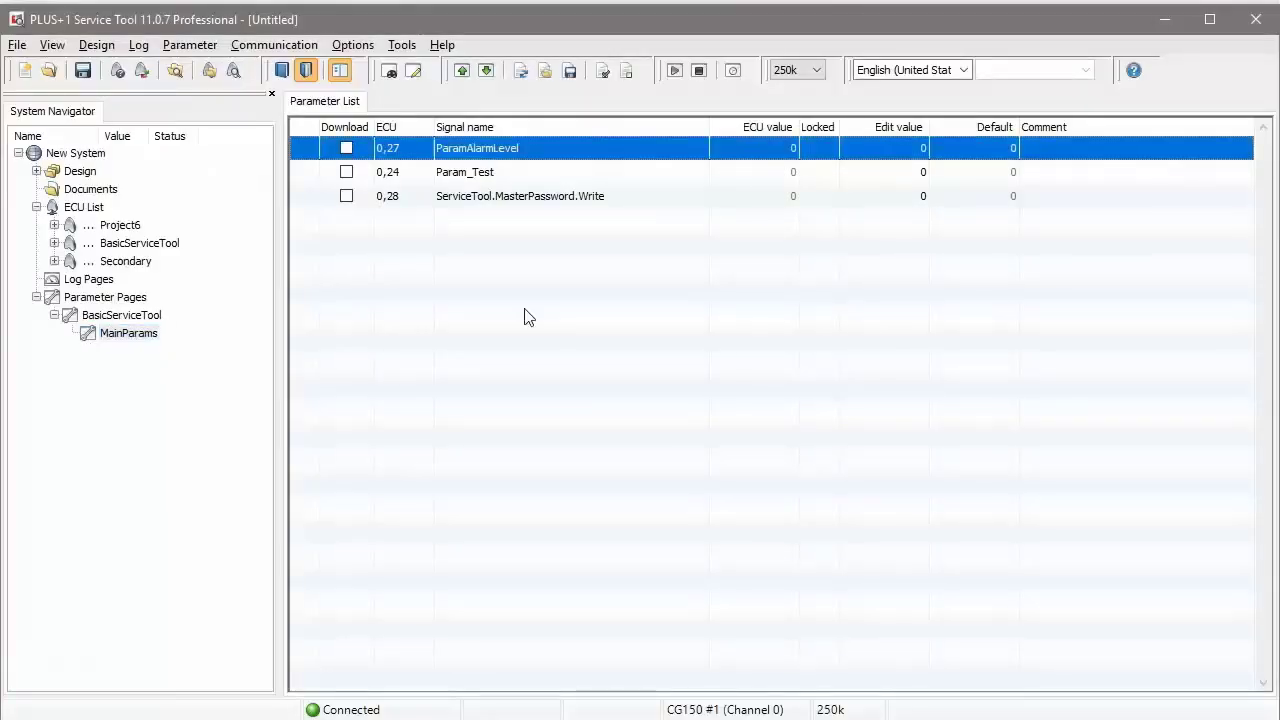
pyautogui.click(190, 47)
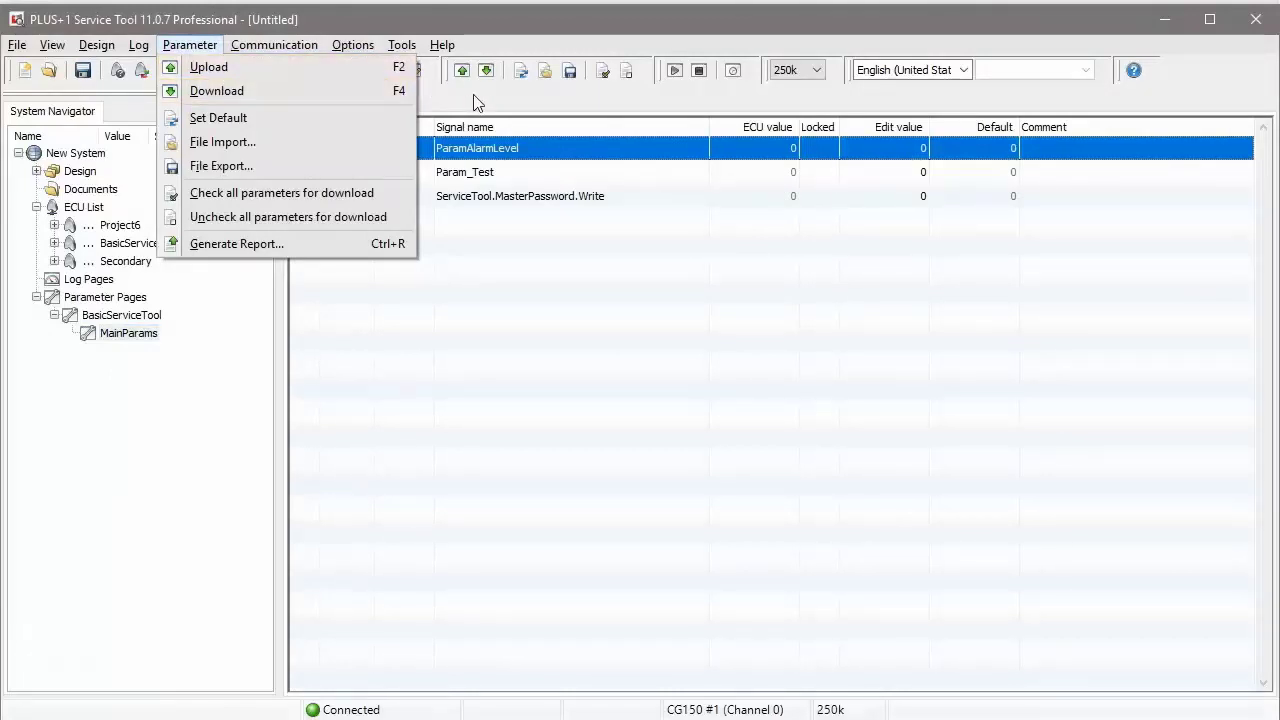
pyautogui.click(285, 91)
pyautogui.click(464, 69)
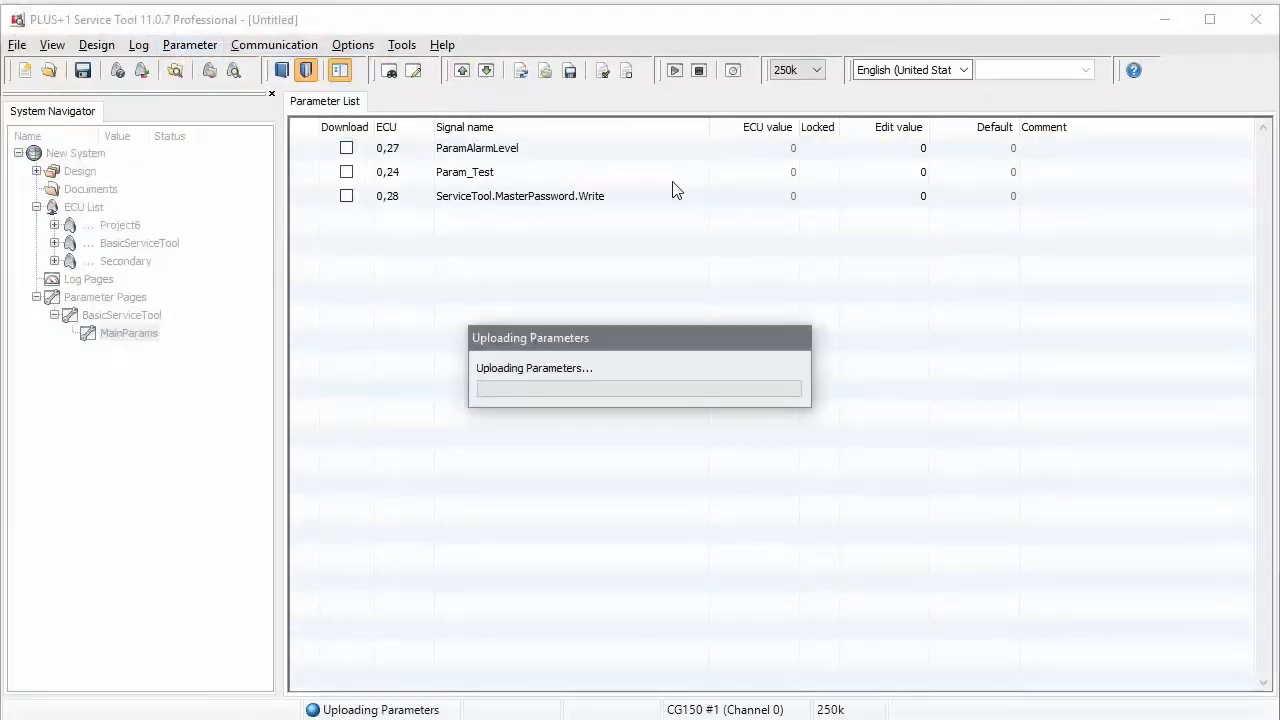
# Set the edit value of ParamAlarmLevel to 4000 and download the changed parameter to the ECU.
pyautogui.click(905, 156)
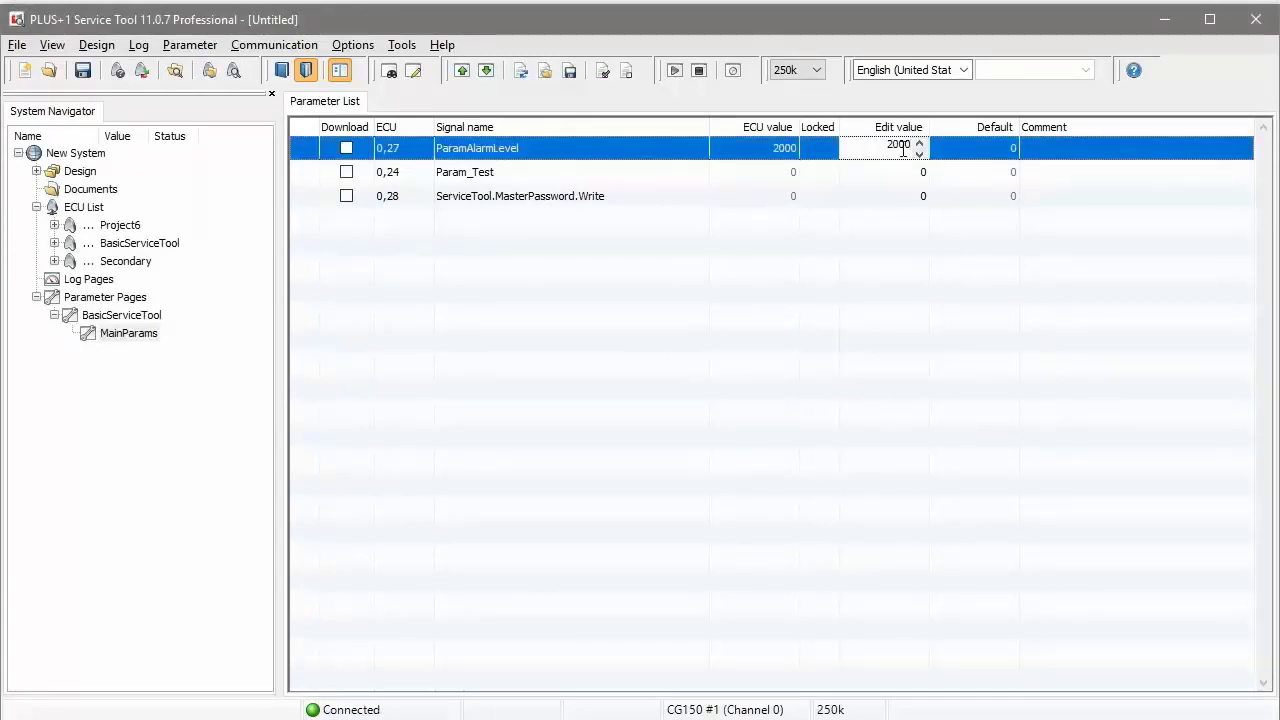
pyautogui.moveTo(888, 146); pyautogui.dragTo(912, 149)
pyautogui.write('4000')
pyautogui.press('Return')
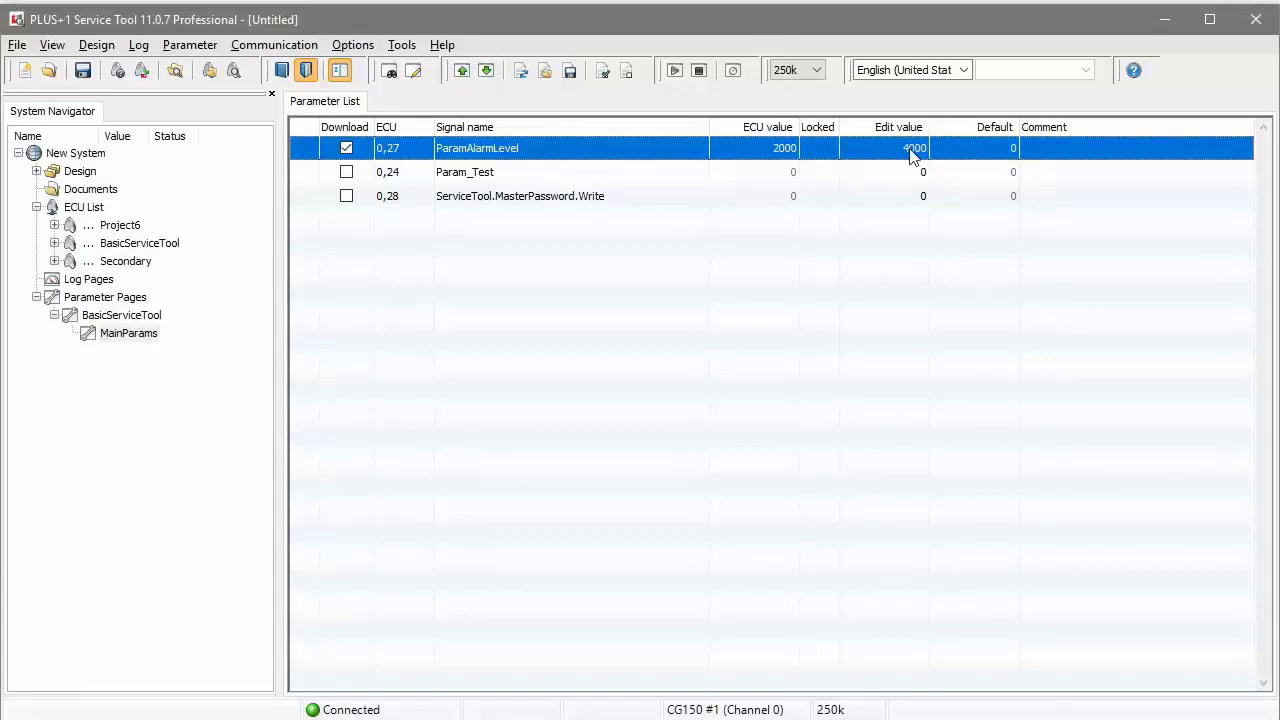
pyautogui.click(190, 45)
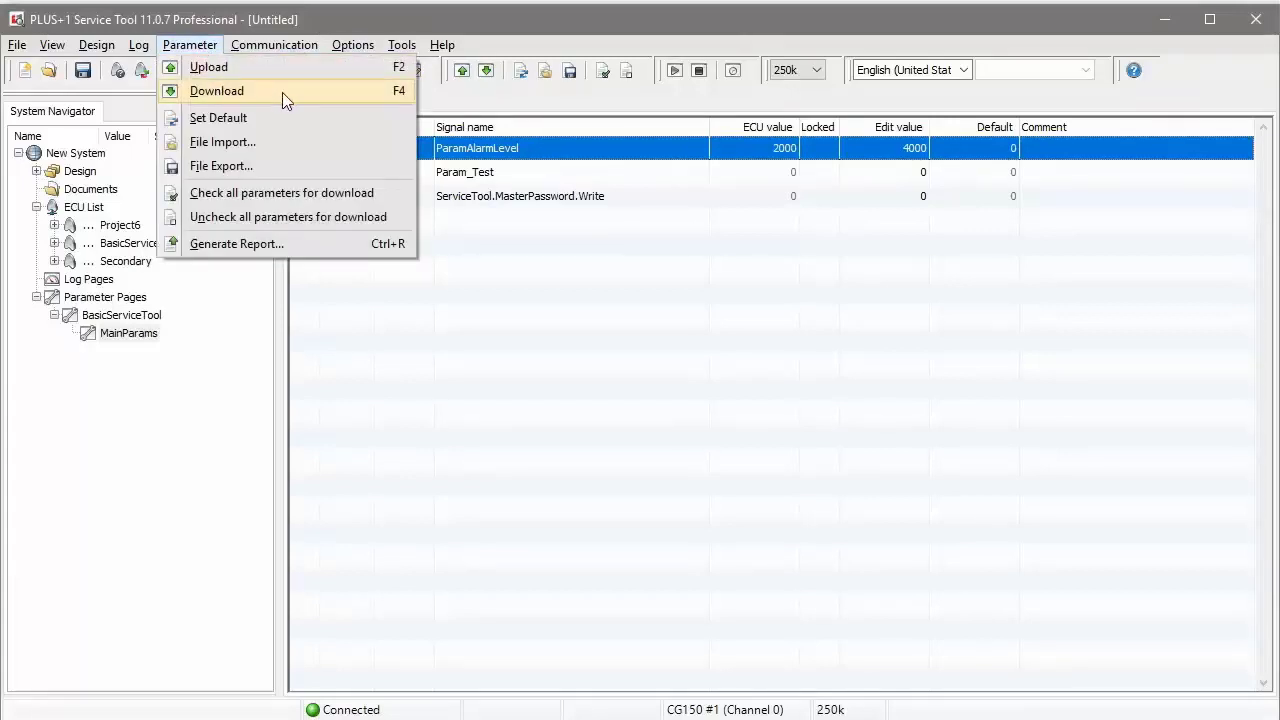
pyautogui.click(560, 255)
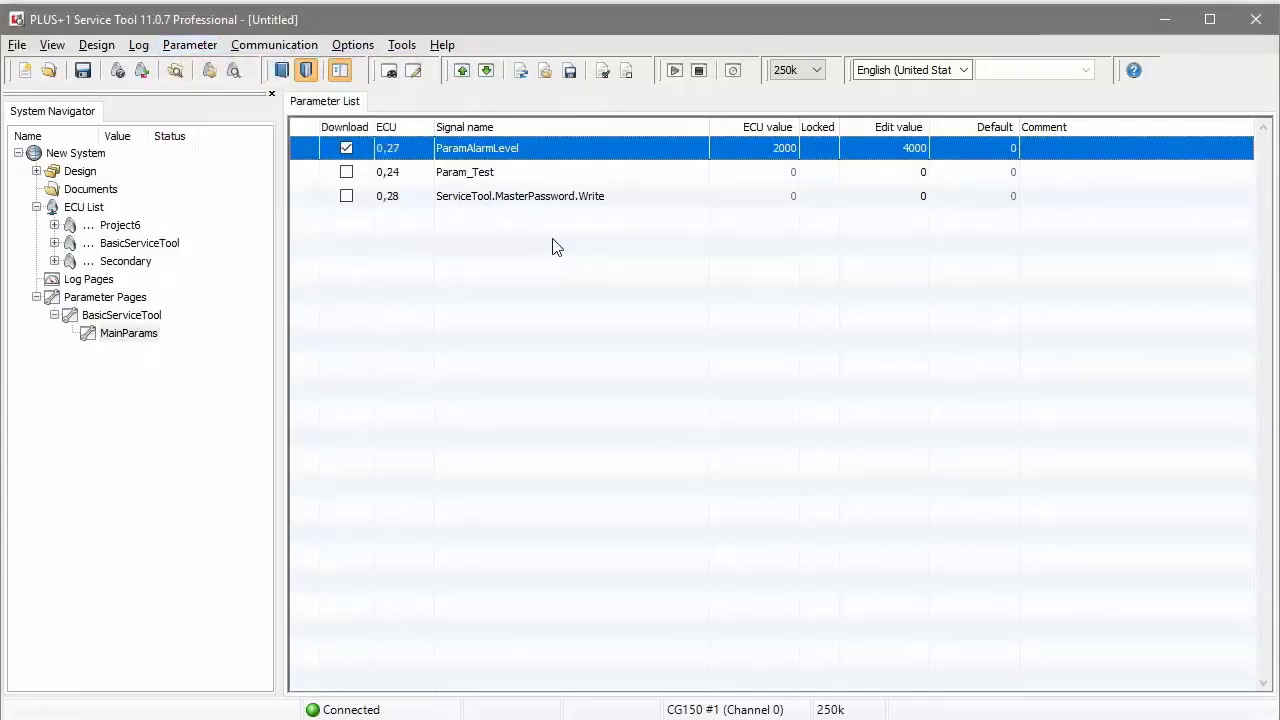
pyautogui.click(487, 71)
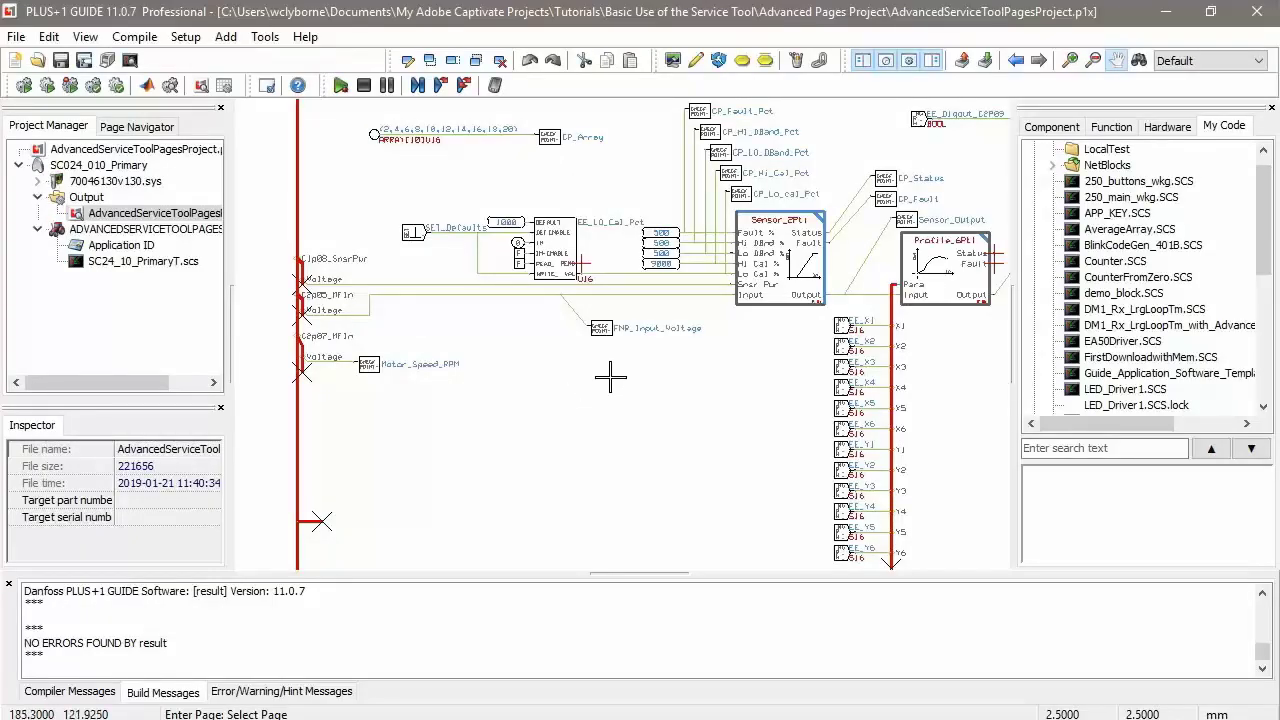
# Look through the Standard Parameter, Oscilloscope and Gauge pages of the AdvancedServiceToolPages project.
pyautogui.moveTo(786, 371); pyautogui.dragTo(790, 415)
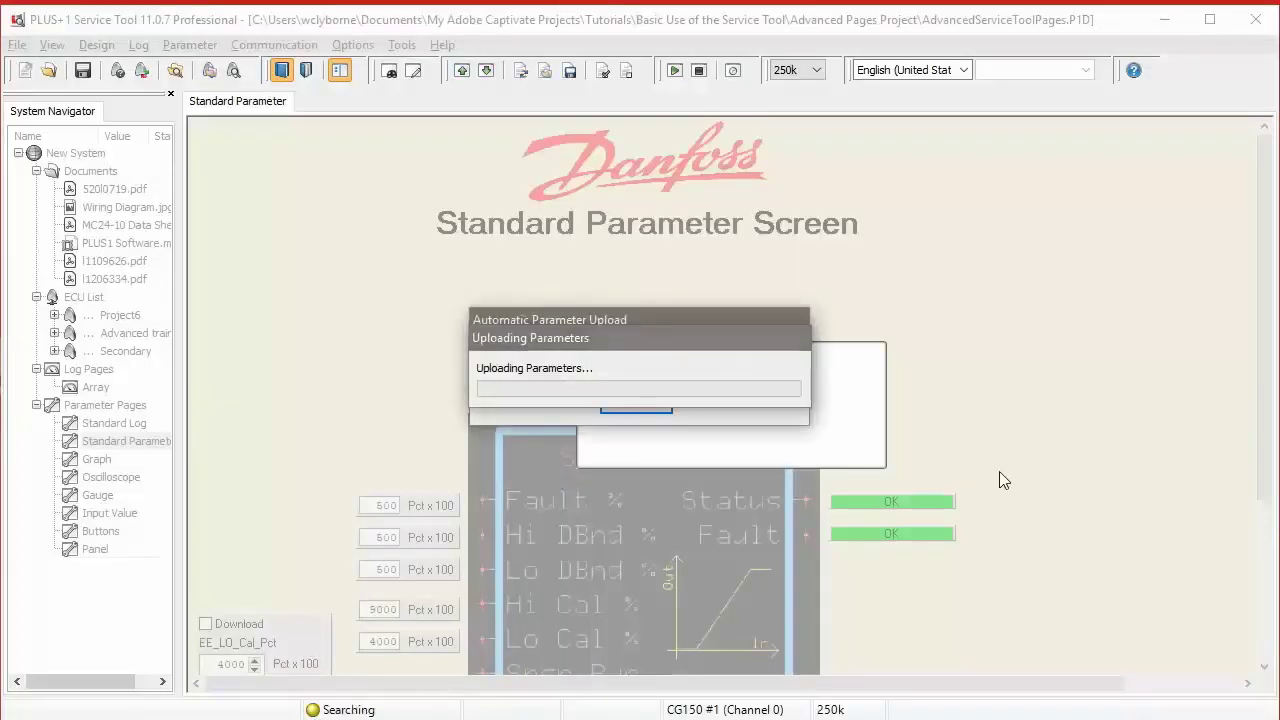
pyautogui.scroll(-3, 951, 423)
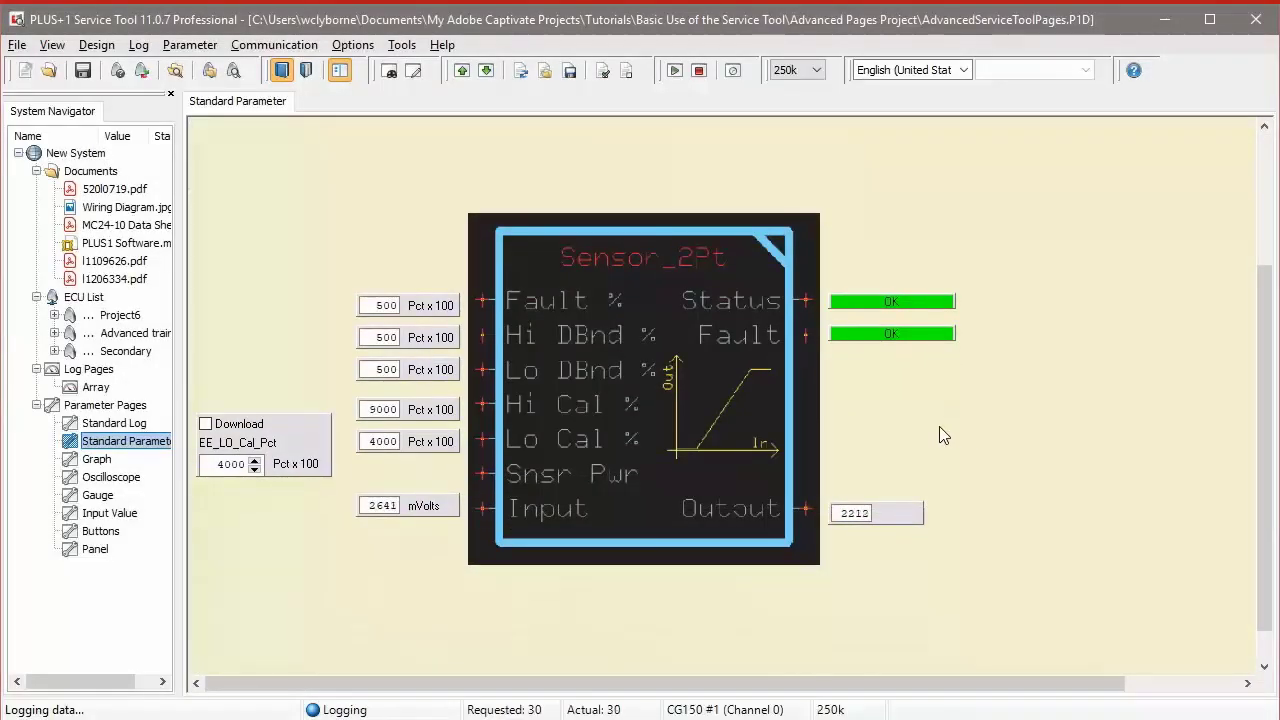
pyautogui.click(98, 479)
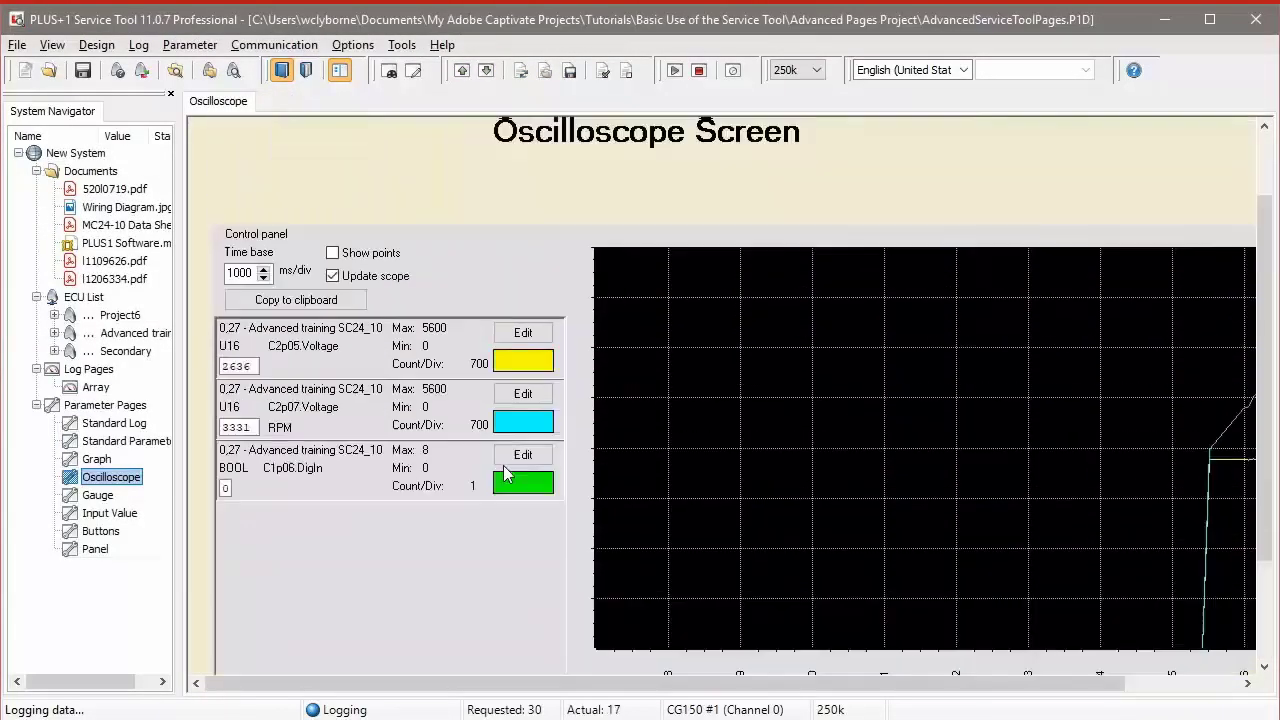
pyautogui.scroll(-3, 542, 500)
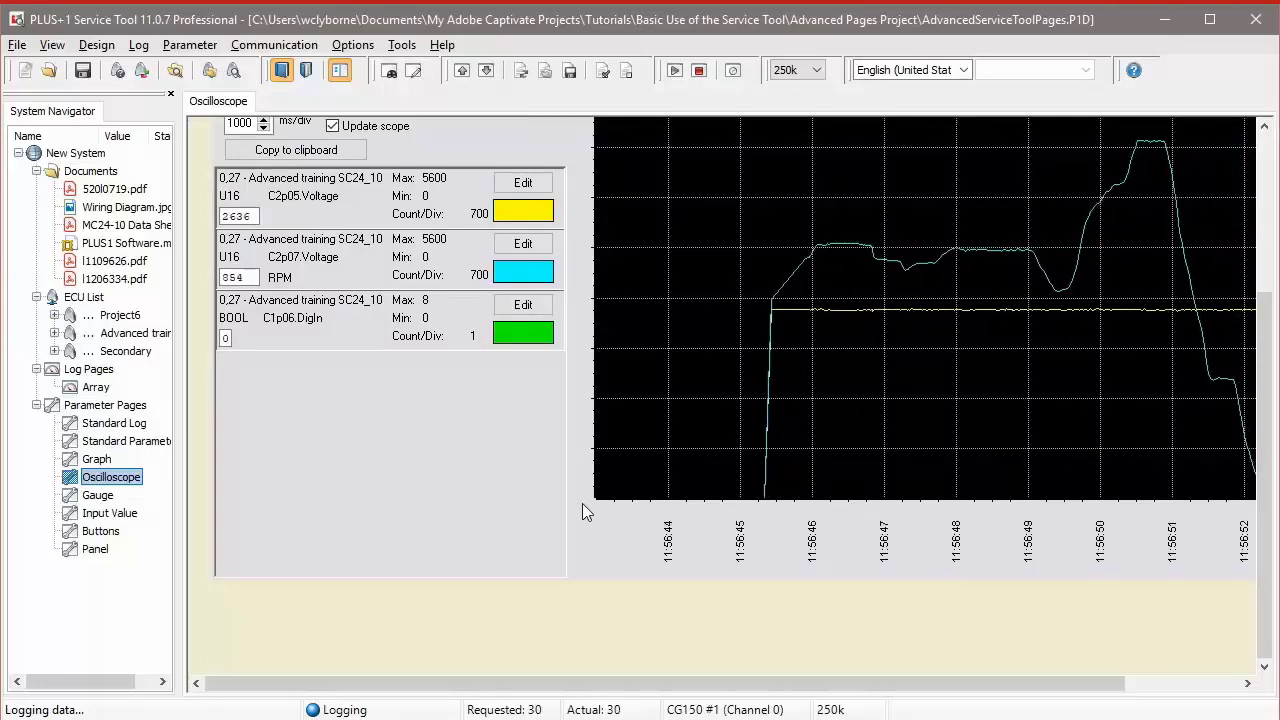
pyautogui.click(97, 495)
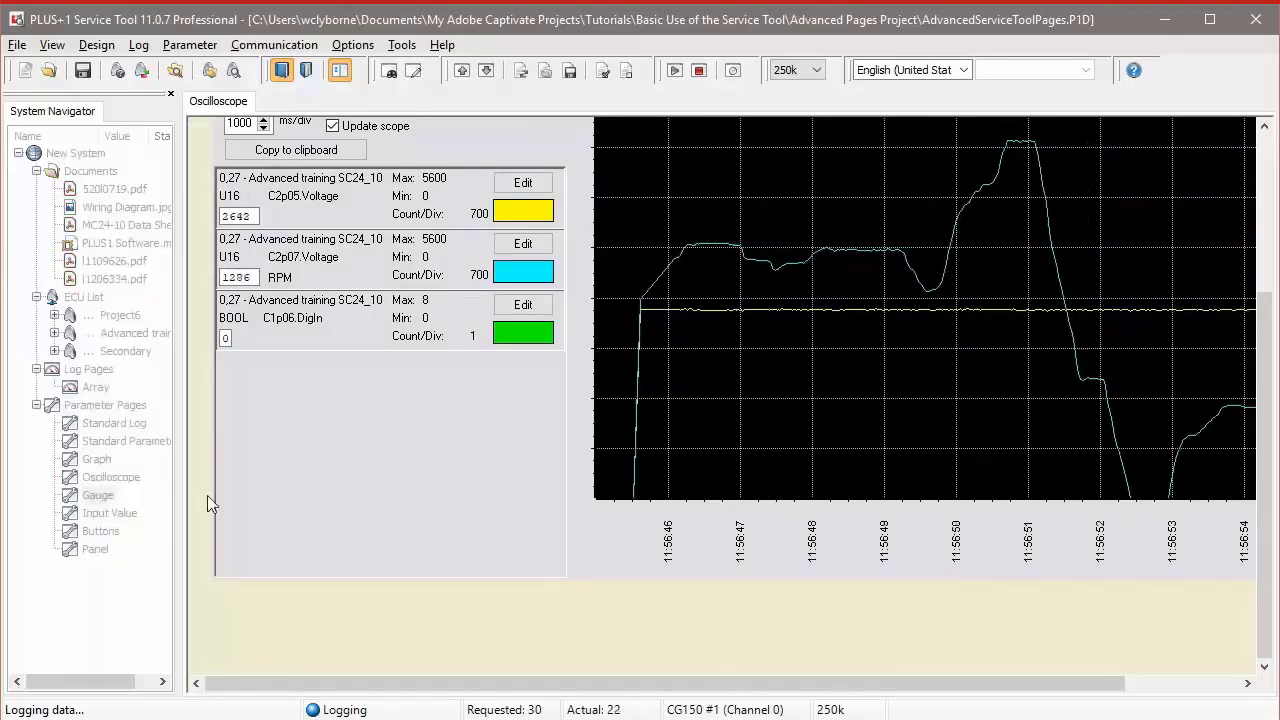
pyautogui.moveTo(587, 444)
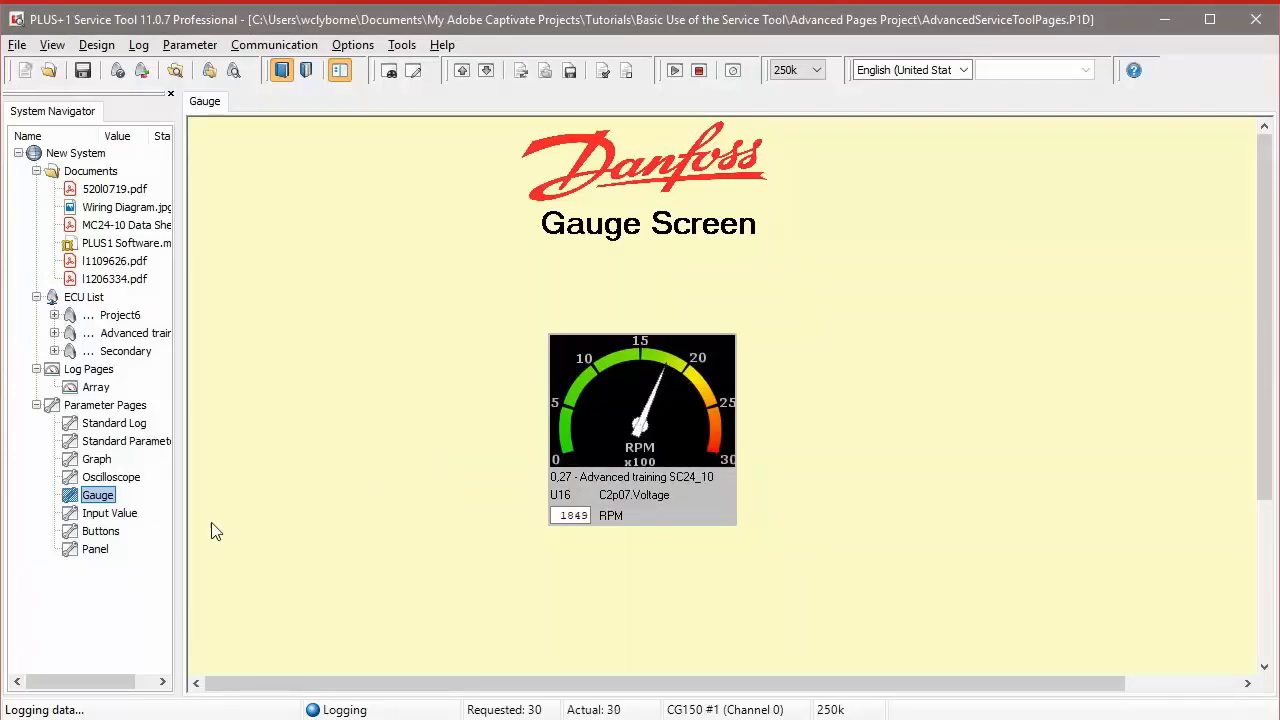
# Retrieve the wiring diagram from the Input Value page by entering value 2, and close the picture after viewing it.
pyautogui.click(110, 513)
pyautogui.click(675, 398)
pyautogui.write('2')
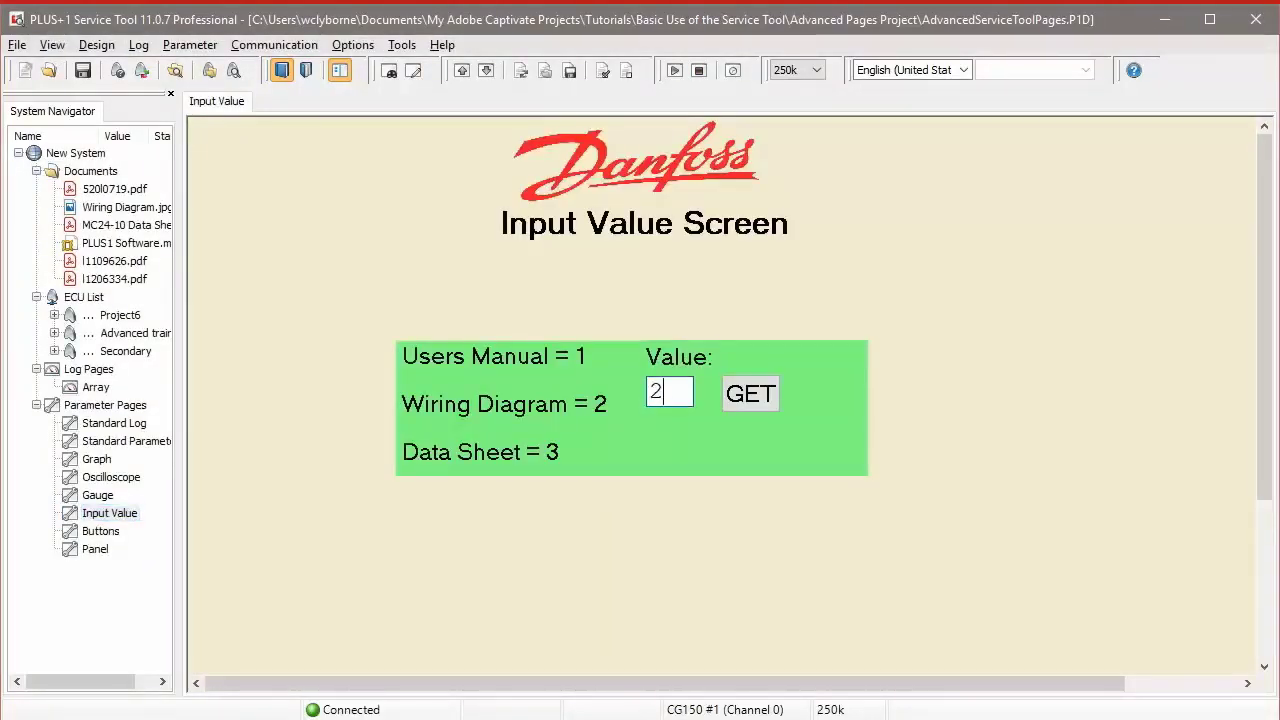
pyautogui.press('Return')
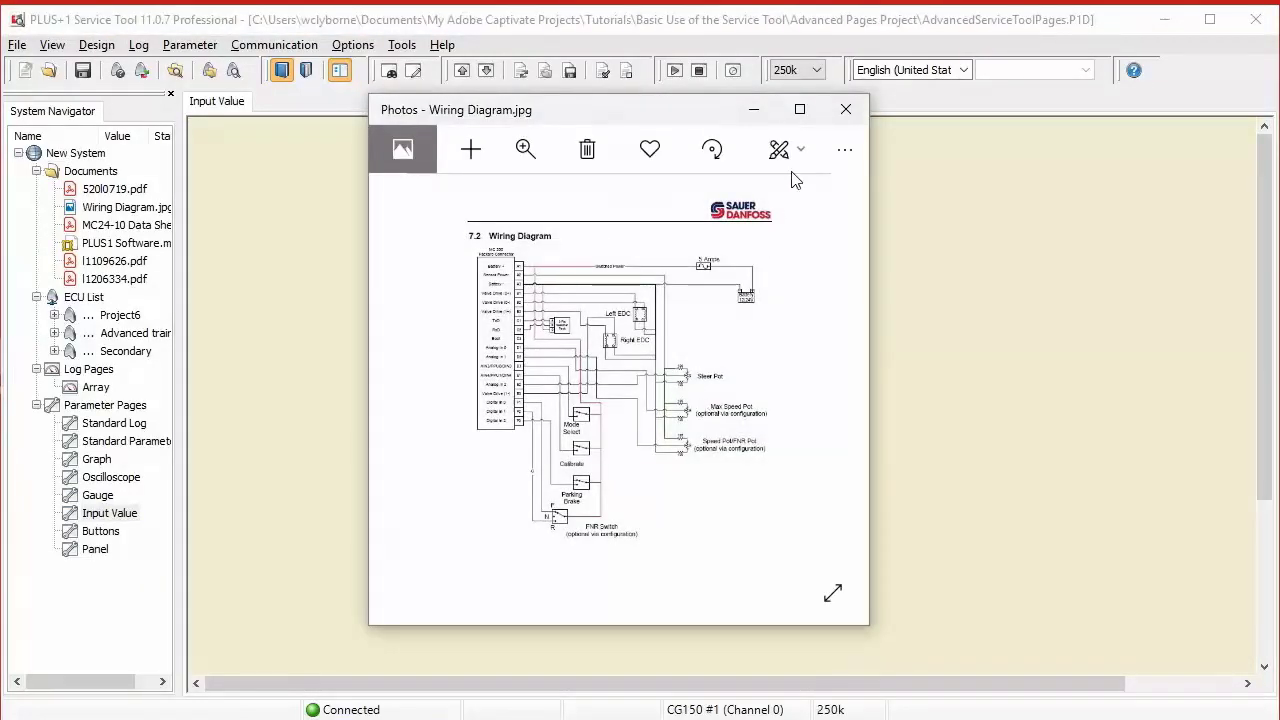
pyautogui.click(846, 109)
# Open the Panel parameter page and examine the motor RPM, the Sensor_2Pt block values and the fault code bits.
pyautogui.click(96, 549)
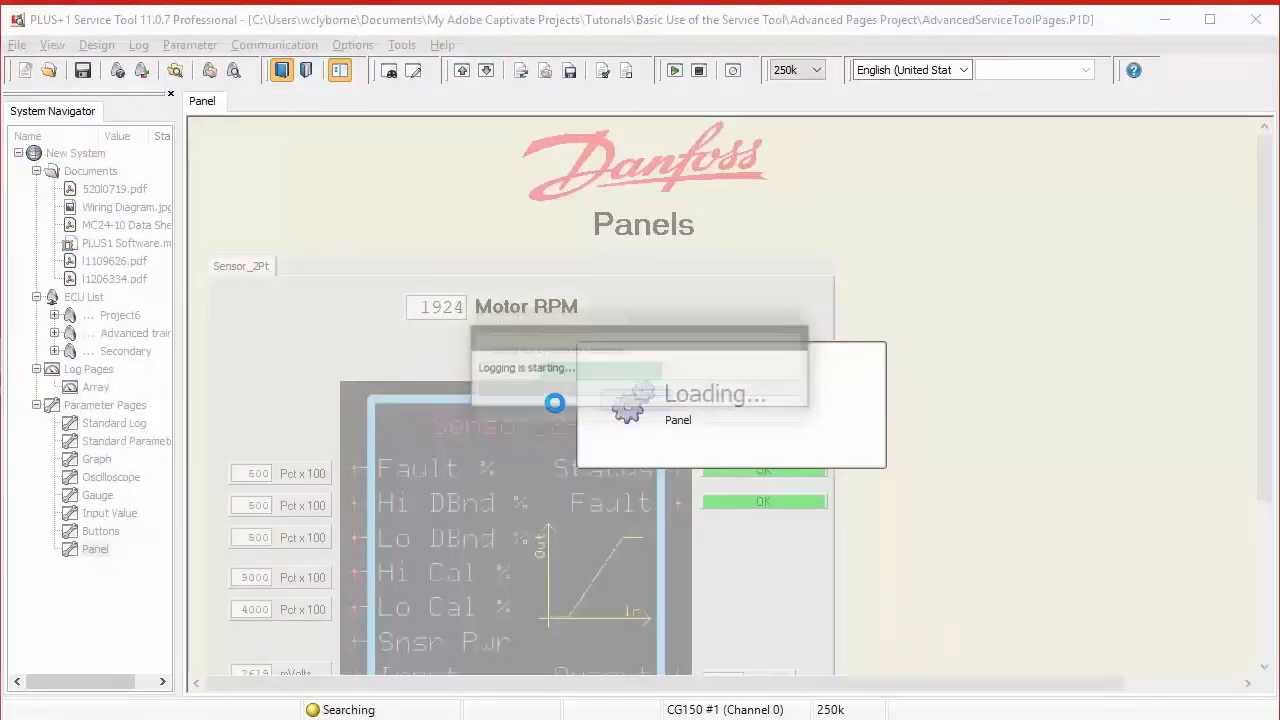
pyautogui.scroll(-5, 610, 395)
pyautogui.scroll(5, 632, 388)
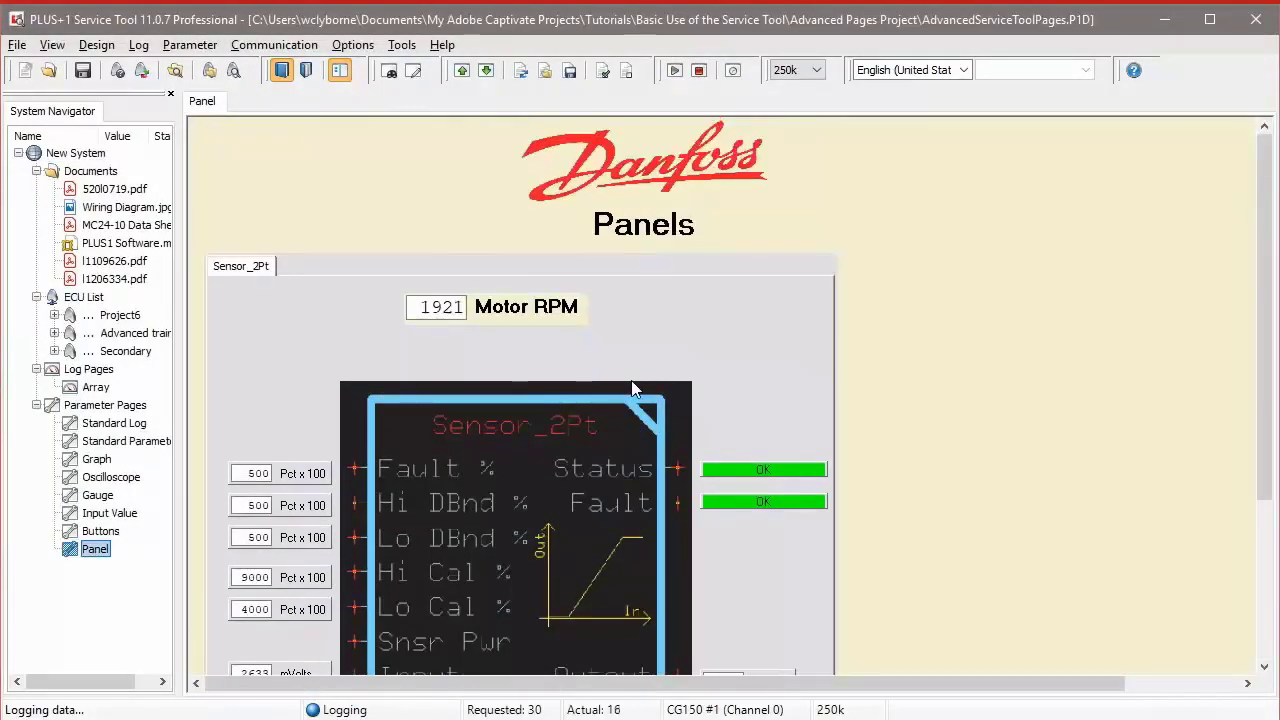
pyautogui.scroll(-1, 705, 397)
pyautogui.scroll(-3, 705, 390)
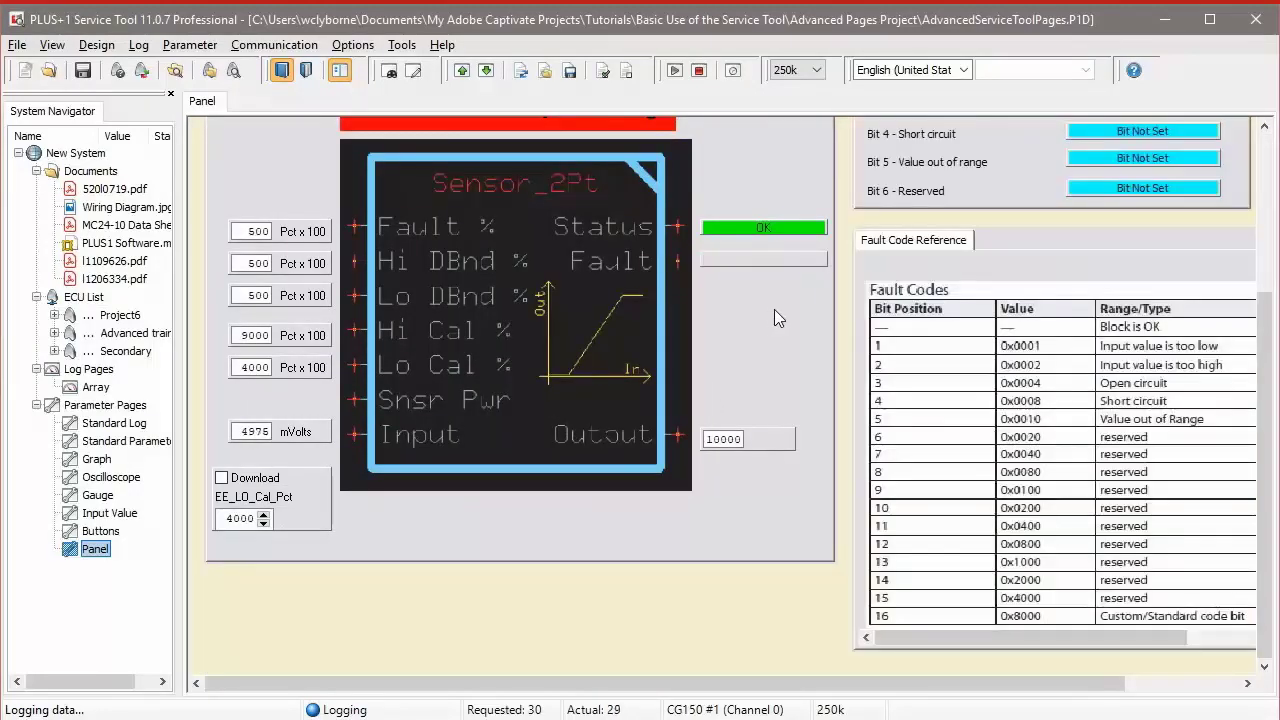
pyautogui.moveTo(1270, 374); pyautogui.dragTo(1270, 284)
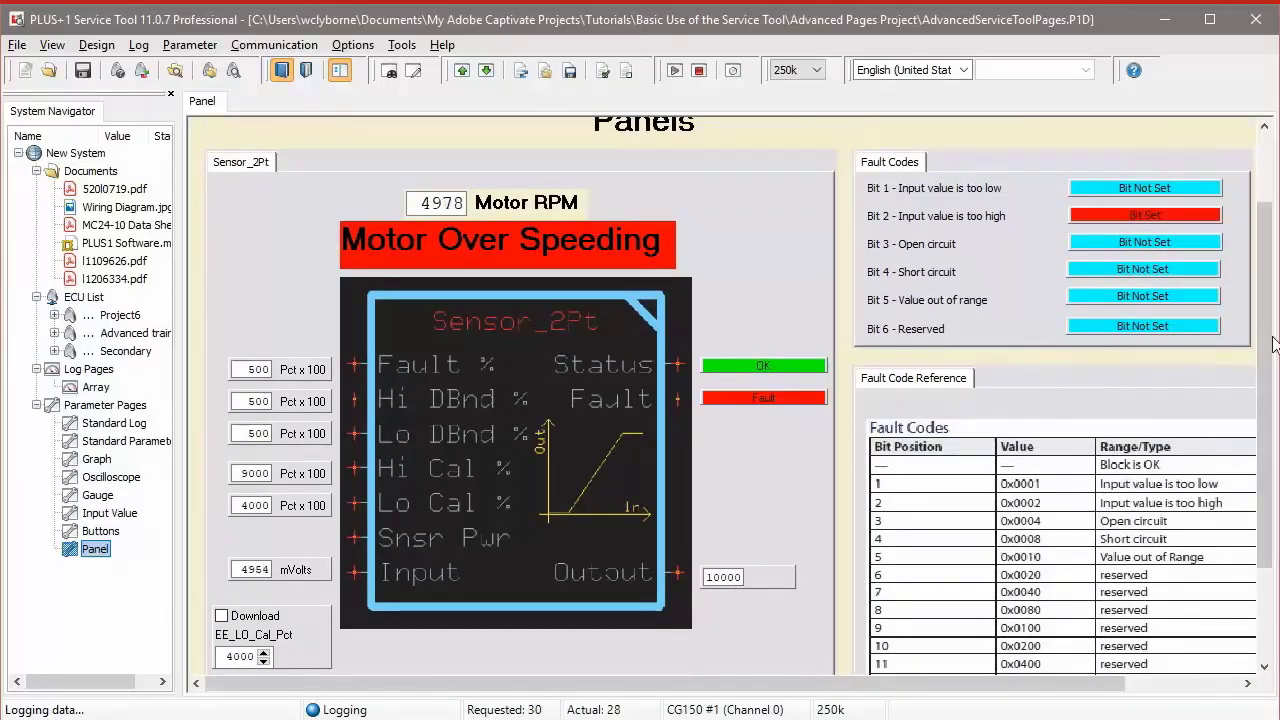
pyautogui.moveTo(1264, 330); pyautogui.dragTo(1258, 278)
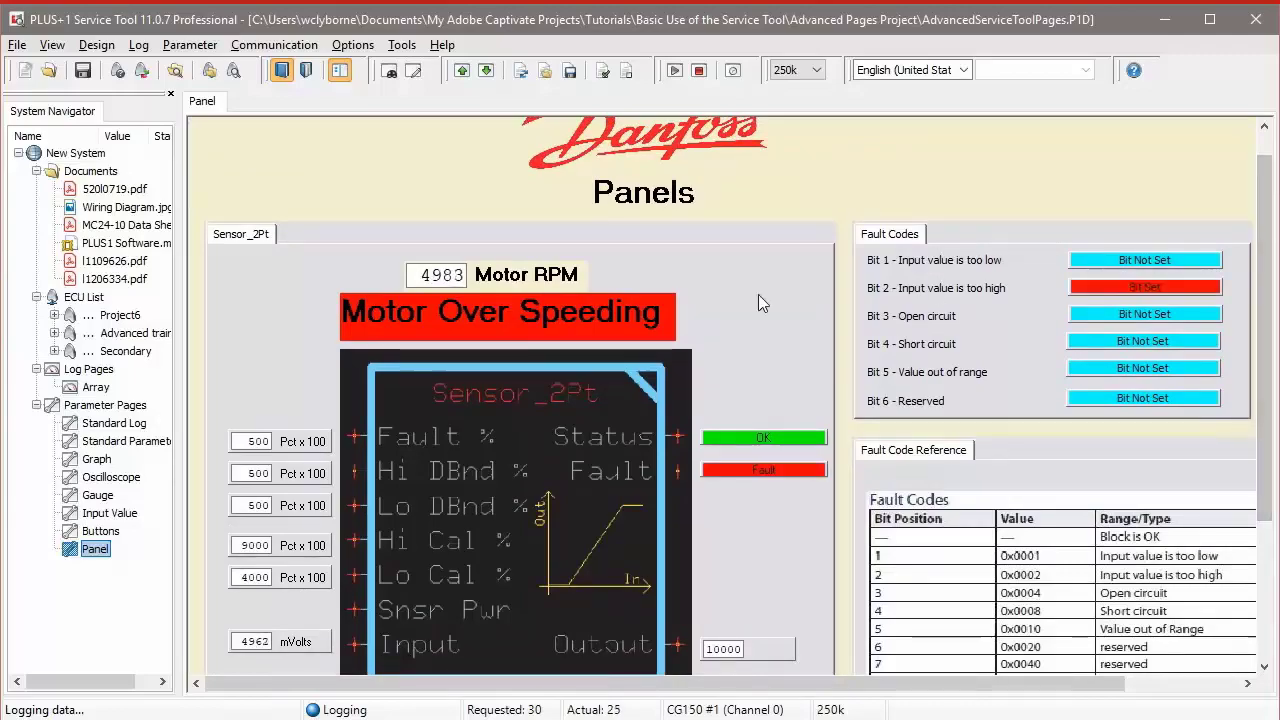